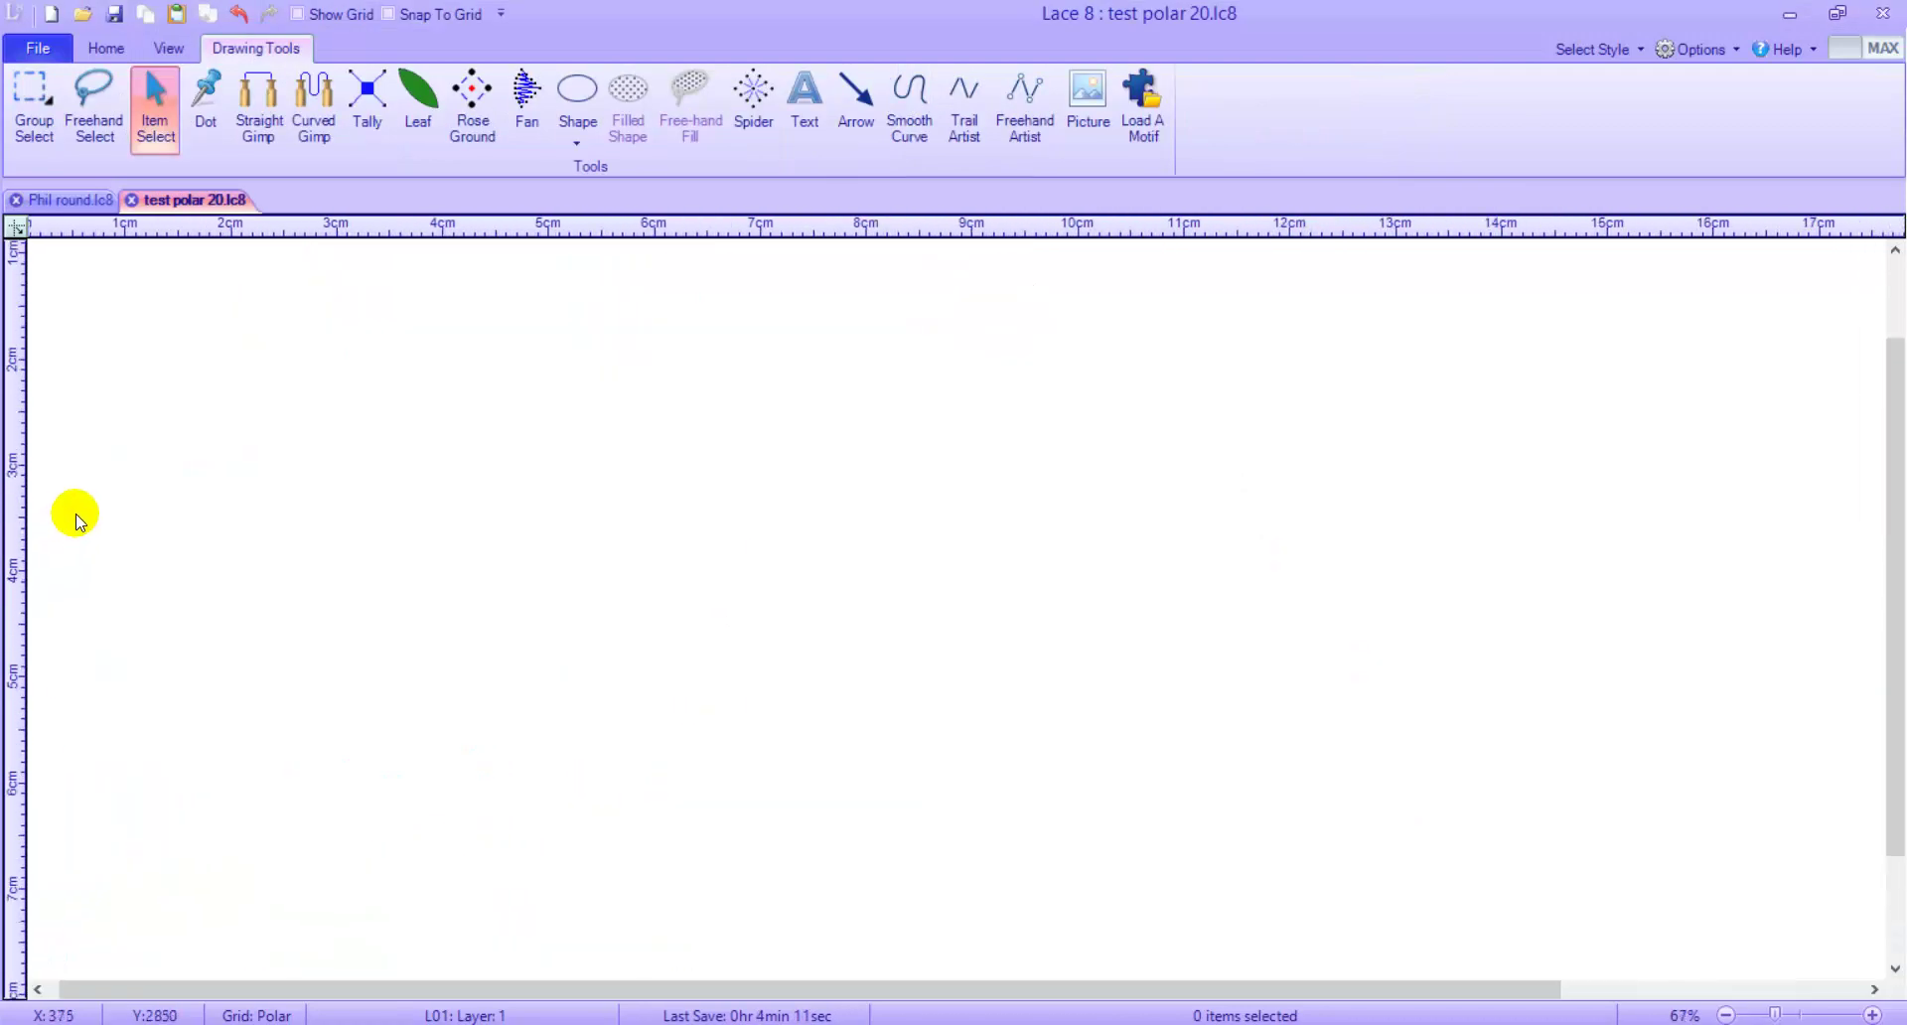
Scroll to the red circular lace sample in test polar 20 and enlarge it to about 144%
{"action": "scroll", "coordinate": [99, 496], "scroll_direction": "up", "scroll_amount": 2}
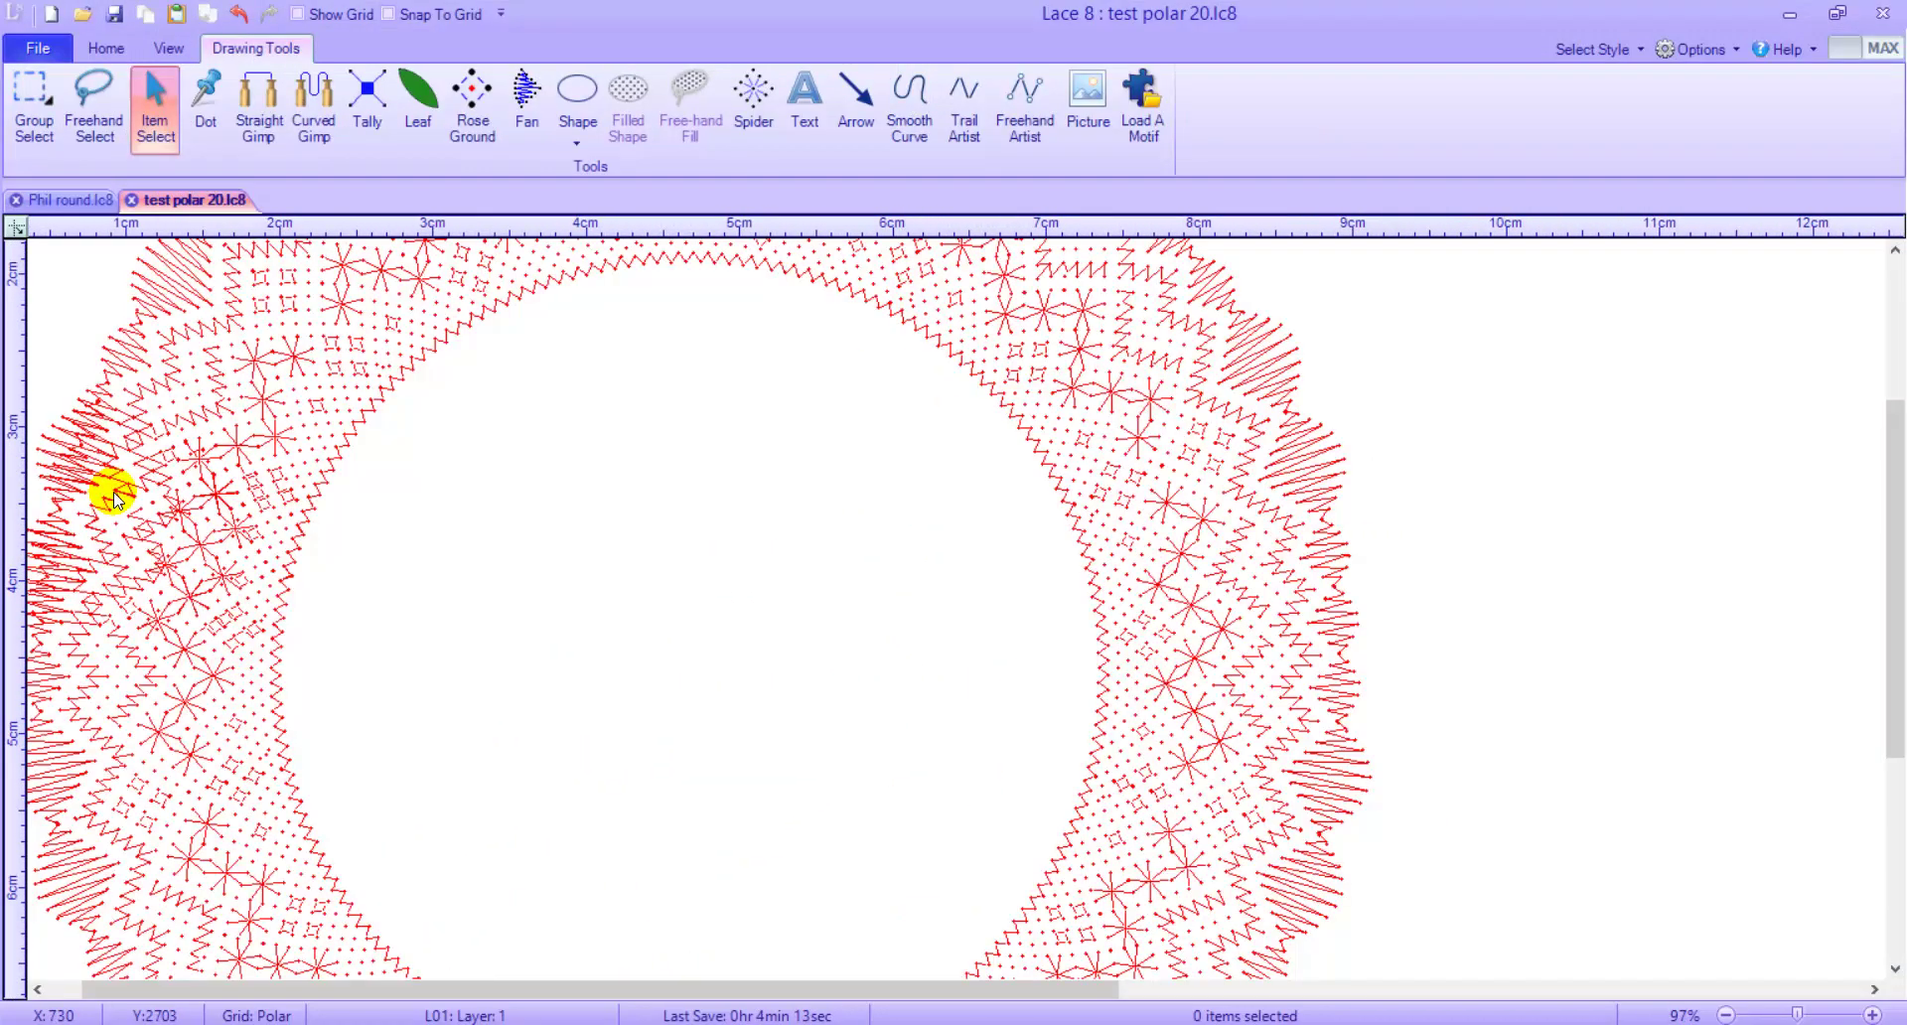
Bring the straight black Christmas lace strip of xmas2015.lc8 into view
{"action": "scroll", "coordinate": [131, 536], "scroll_direction": "up", "scroll_amount": 4}
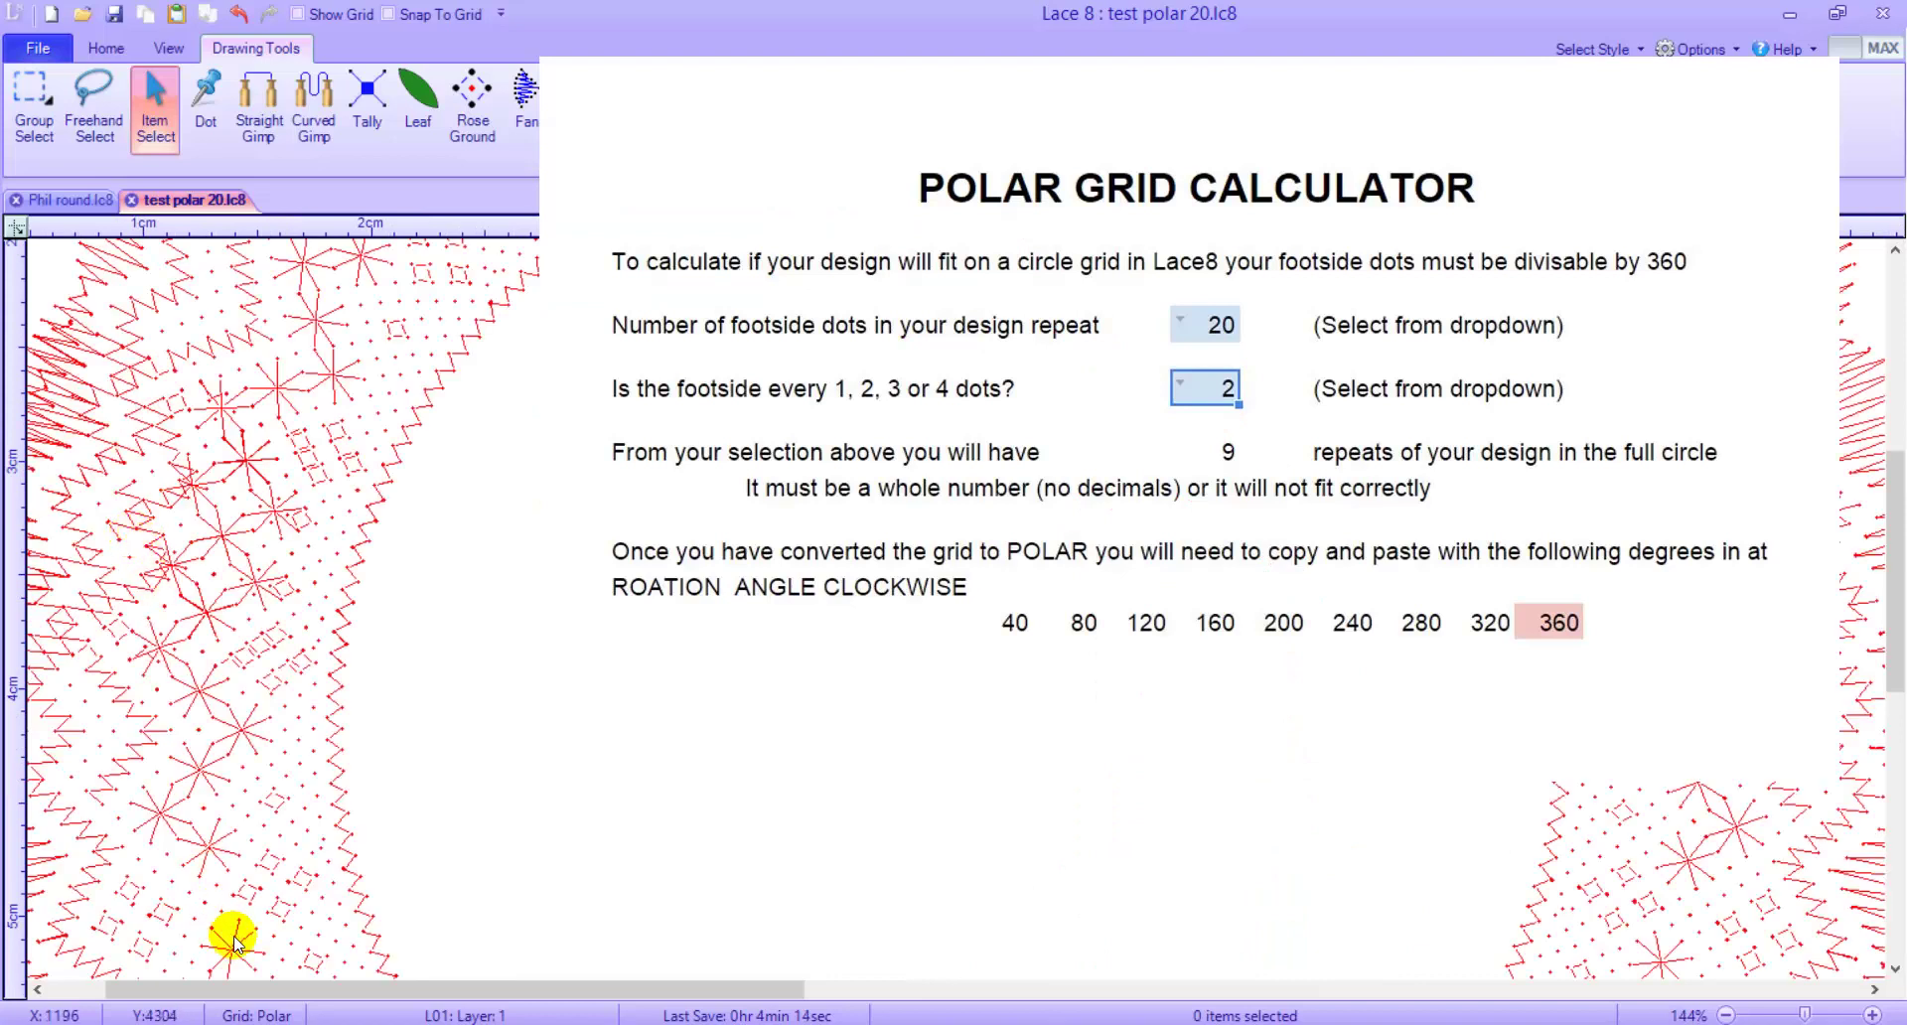
{"action": "left_click_drag", "start_coordinate": [251, 988], "coordinate": [194, 988]}
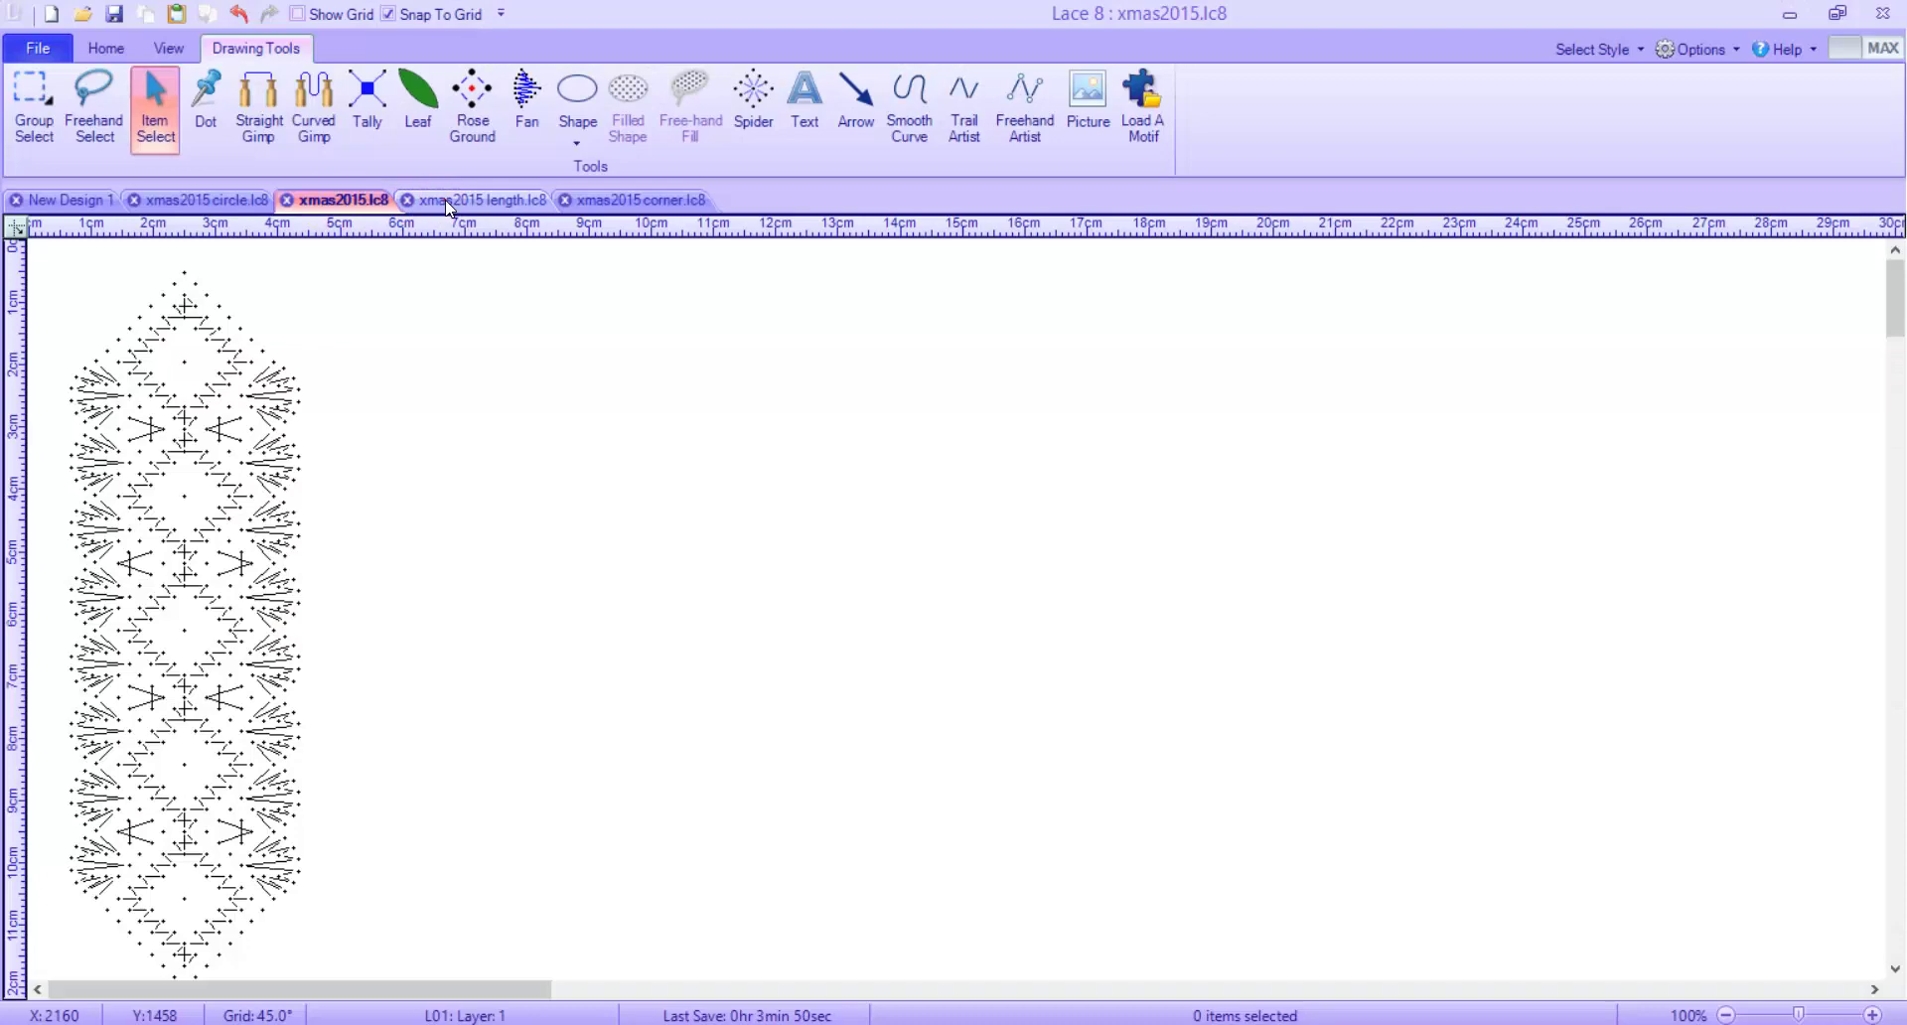
Switch to the xmas2015 circle design and box-select its bottom row of footside dots
{"action": "left_click", "coordinate": [444, 200]}
{"action": "left_click", "coordinate": [586, 200]}
{"action": "left_click", "coordinate": [159, 200]}
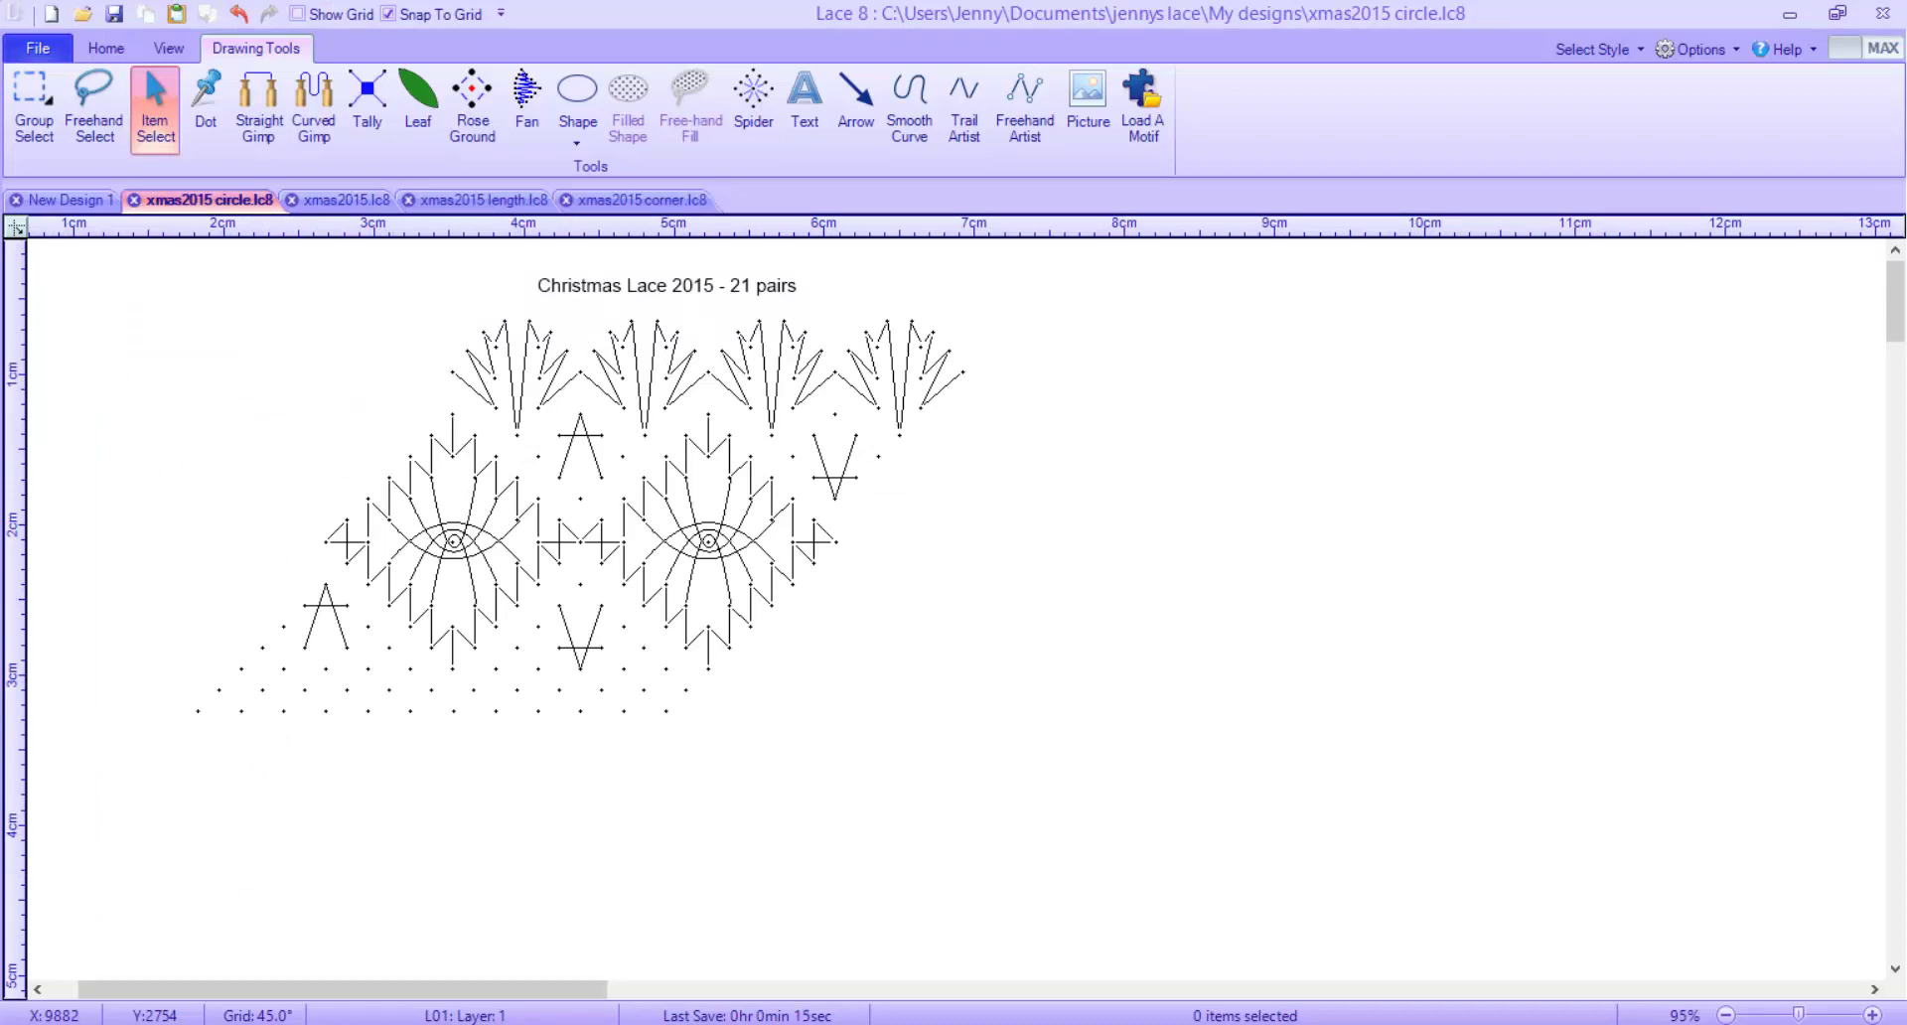
{"action": "left_click", "coordinate": [28, 105]}
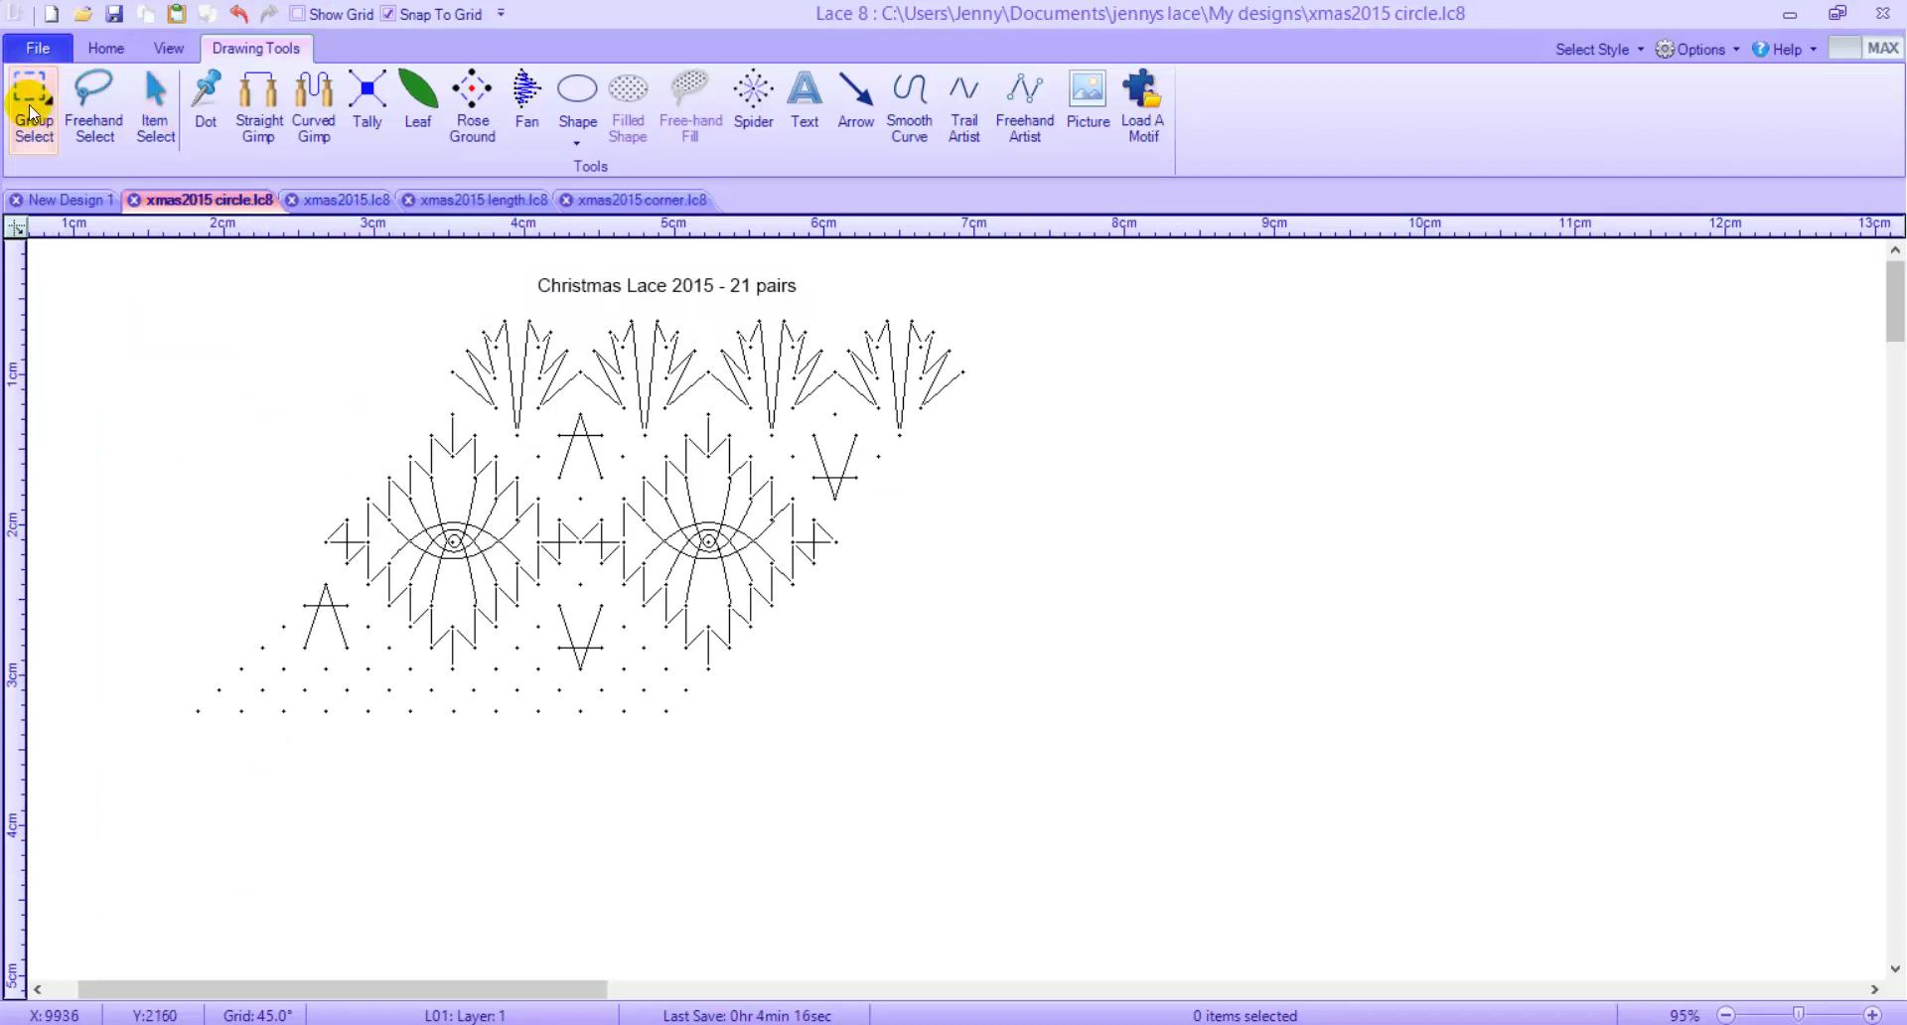
{"action": "left_click_drag", "start_coordinate": [137, 759], "coordinate": [738, 707]}
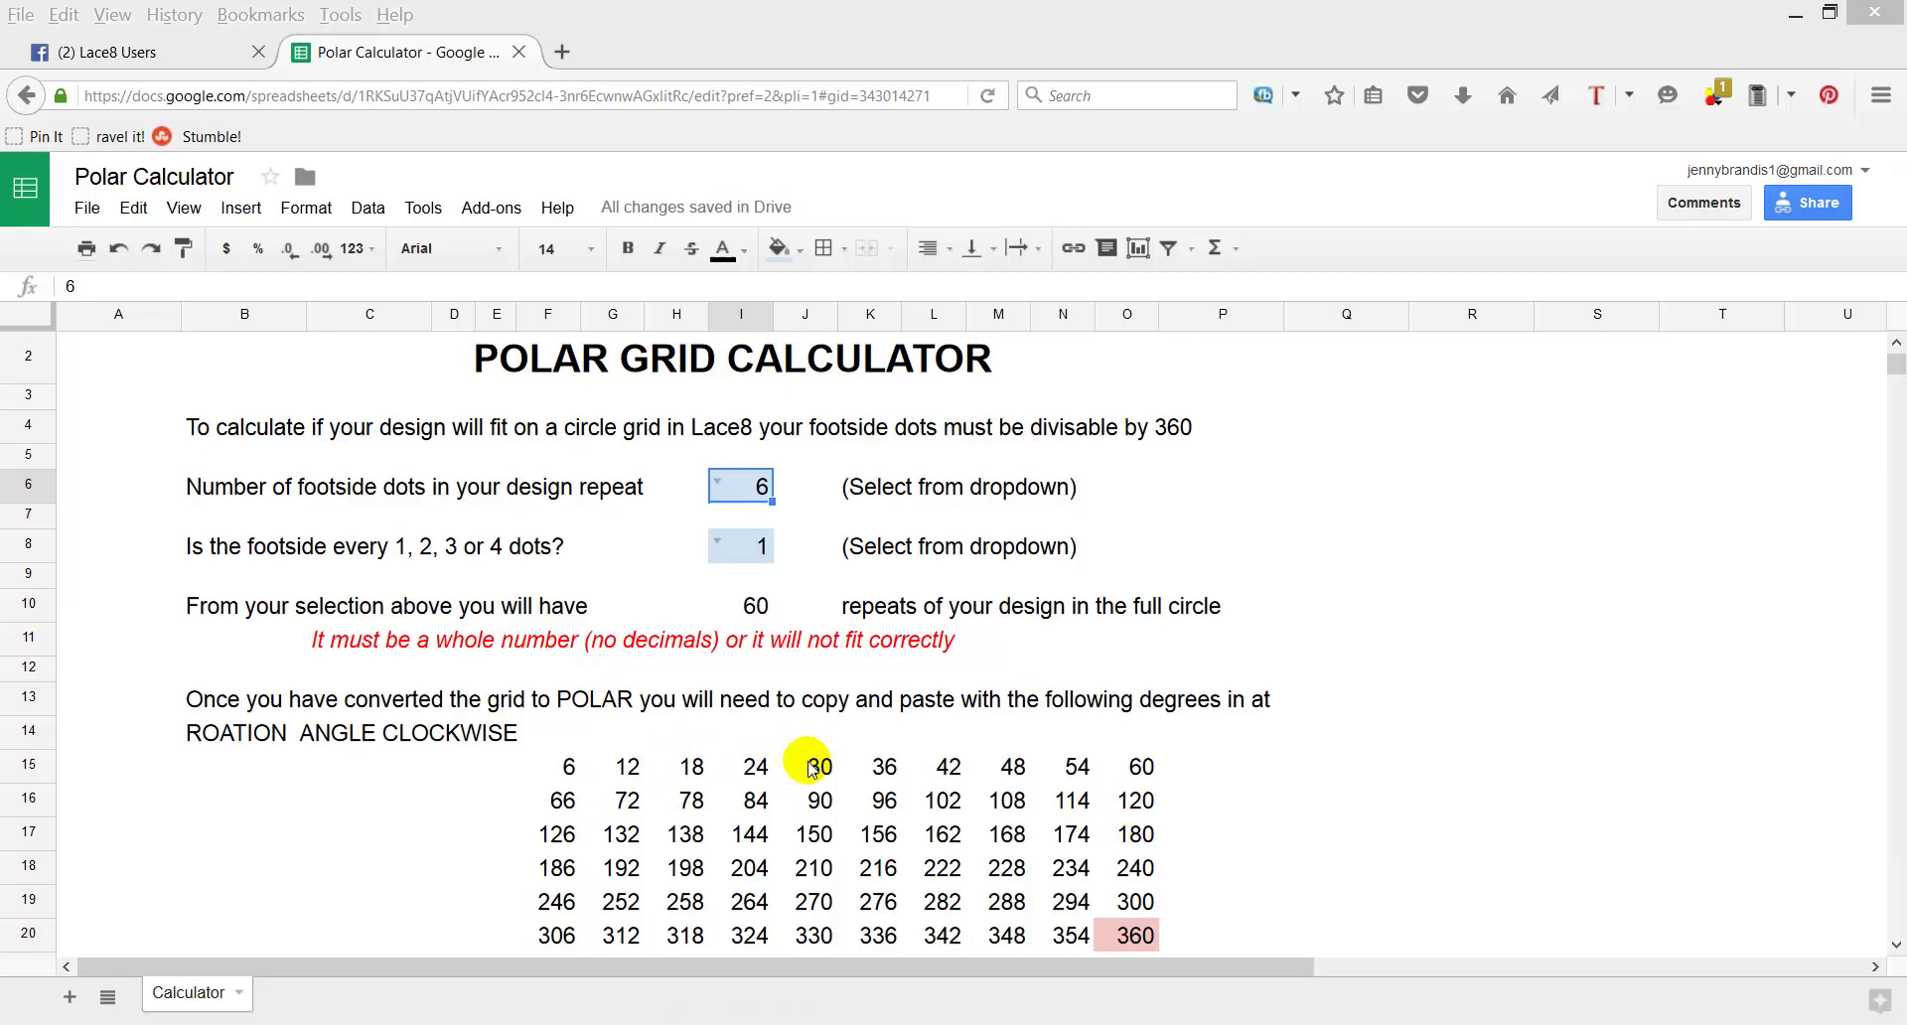
Choose 12 footside dots spaced every 2 dots in the Polar Calculator, giving 15 repeats
{"action": "left_click", "coordinate": [716, 486]}
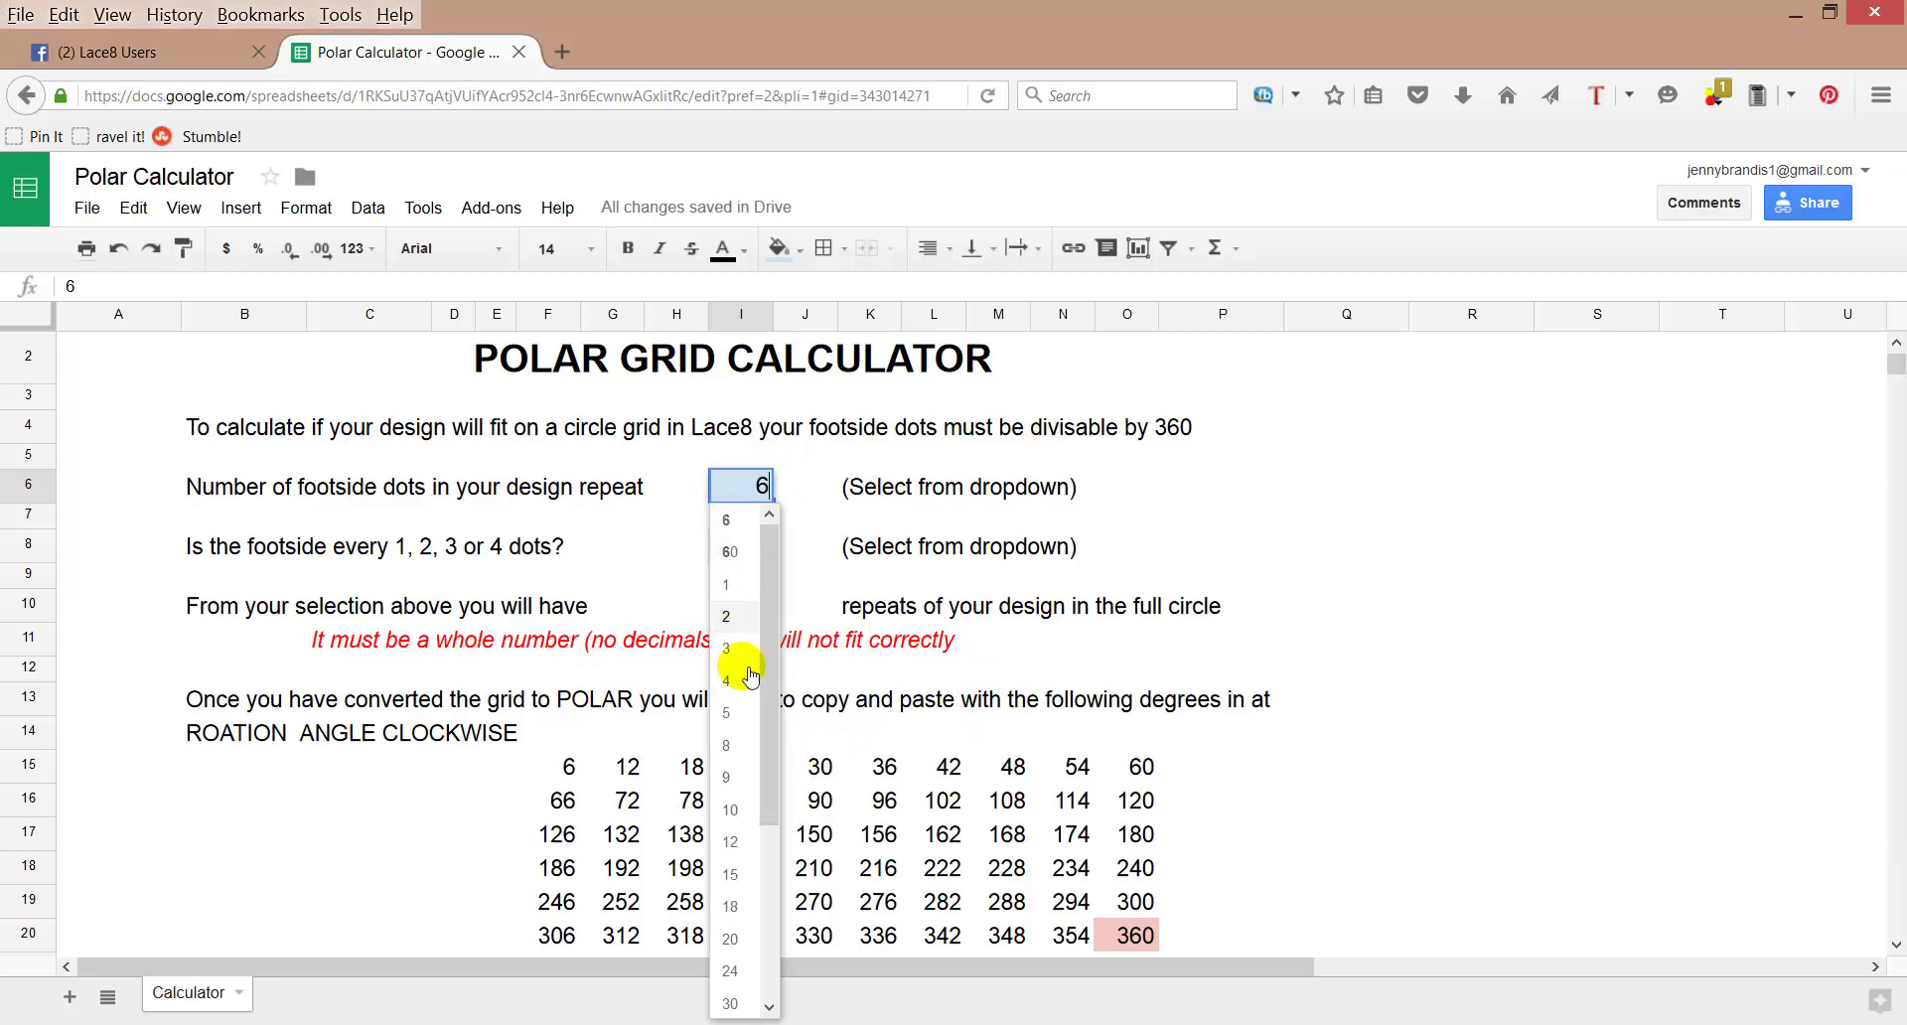
{"action": "left_click", "coordinate": [734, 842]}
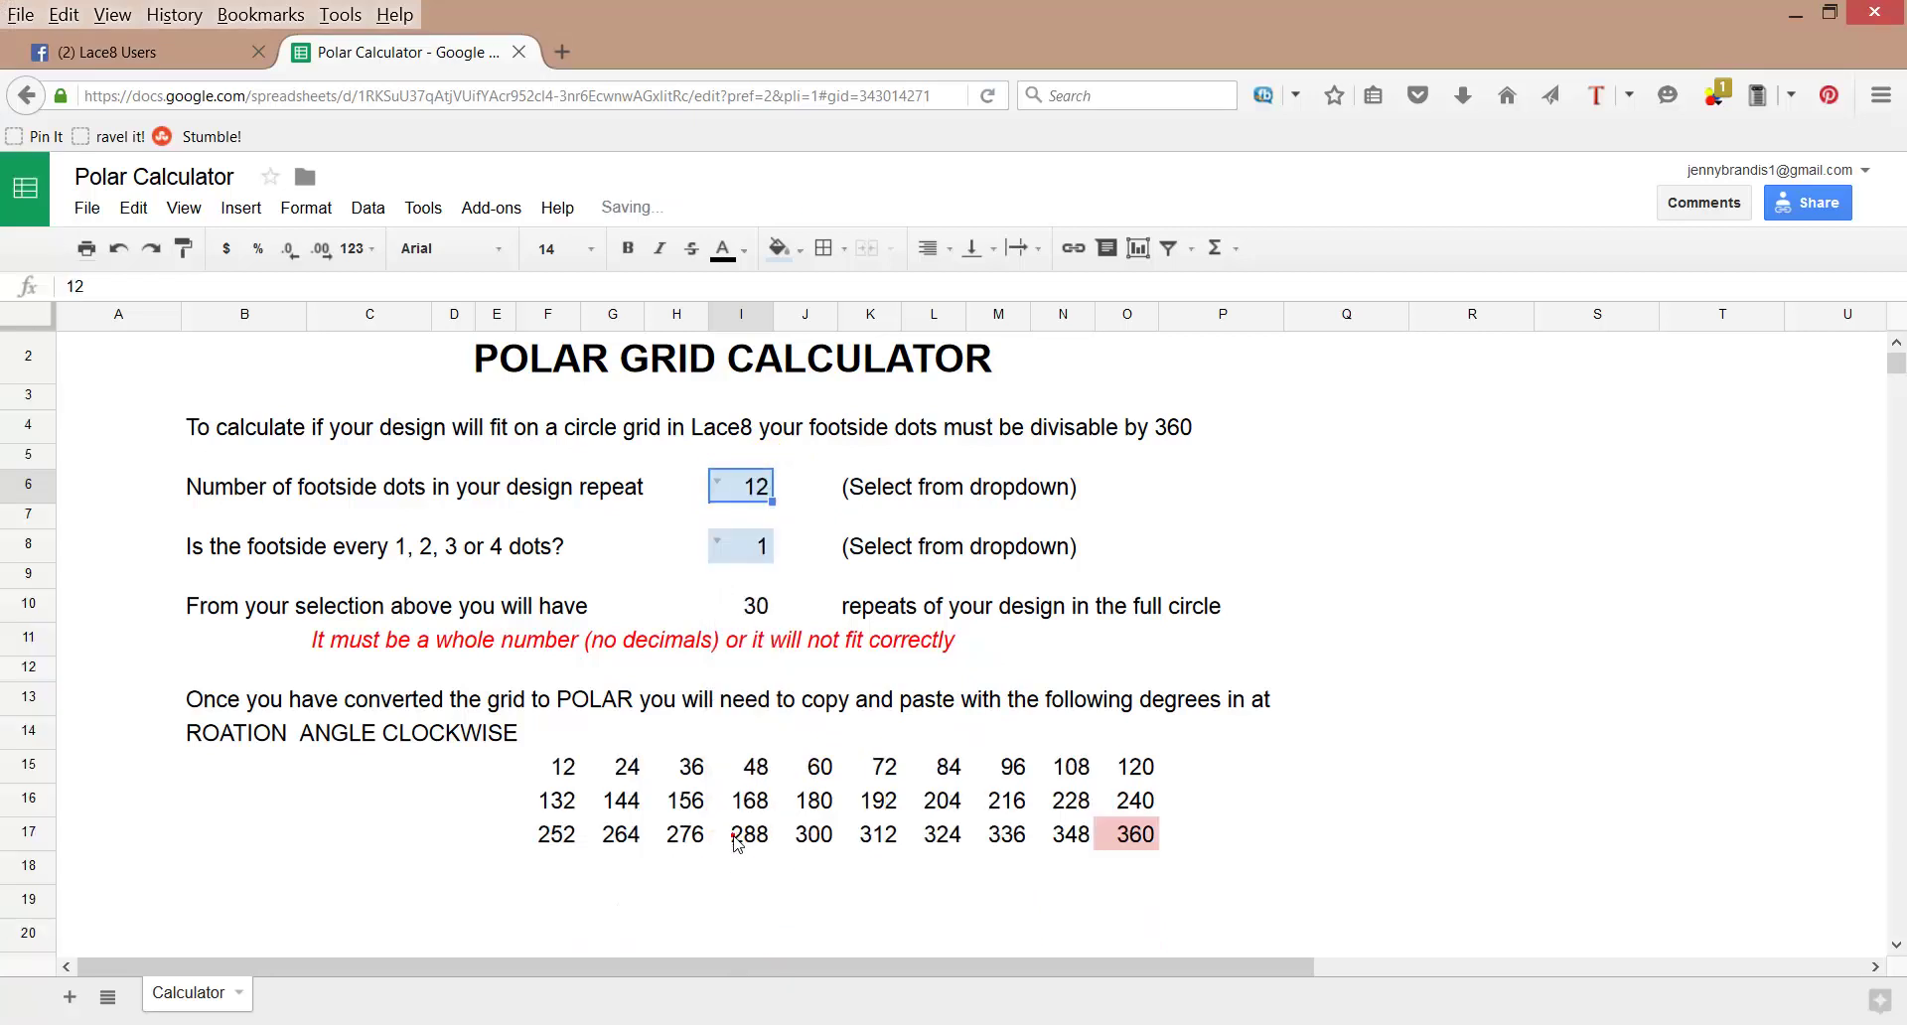
{"action": "left_click", "coordinate": [717, 543]}
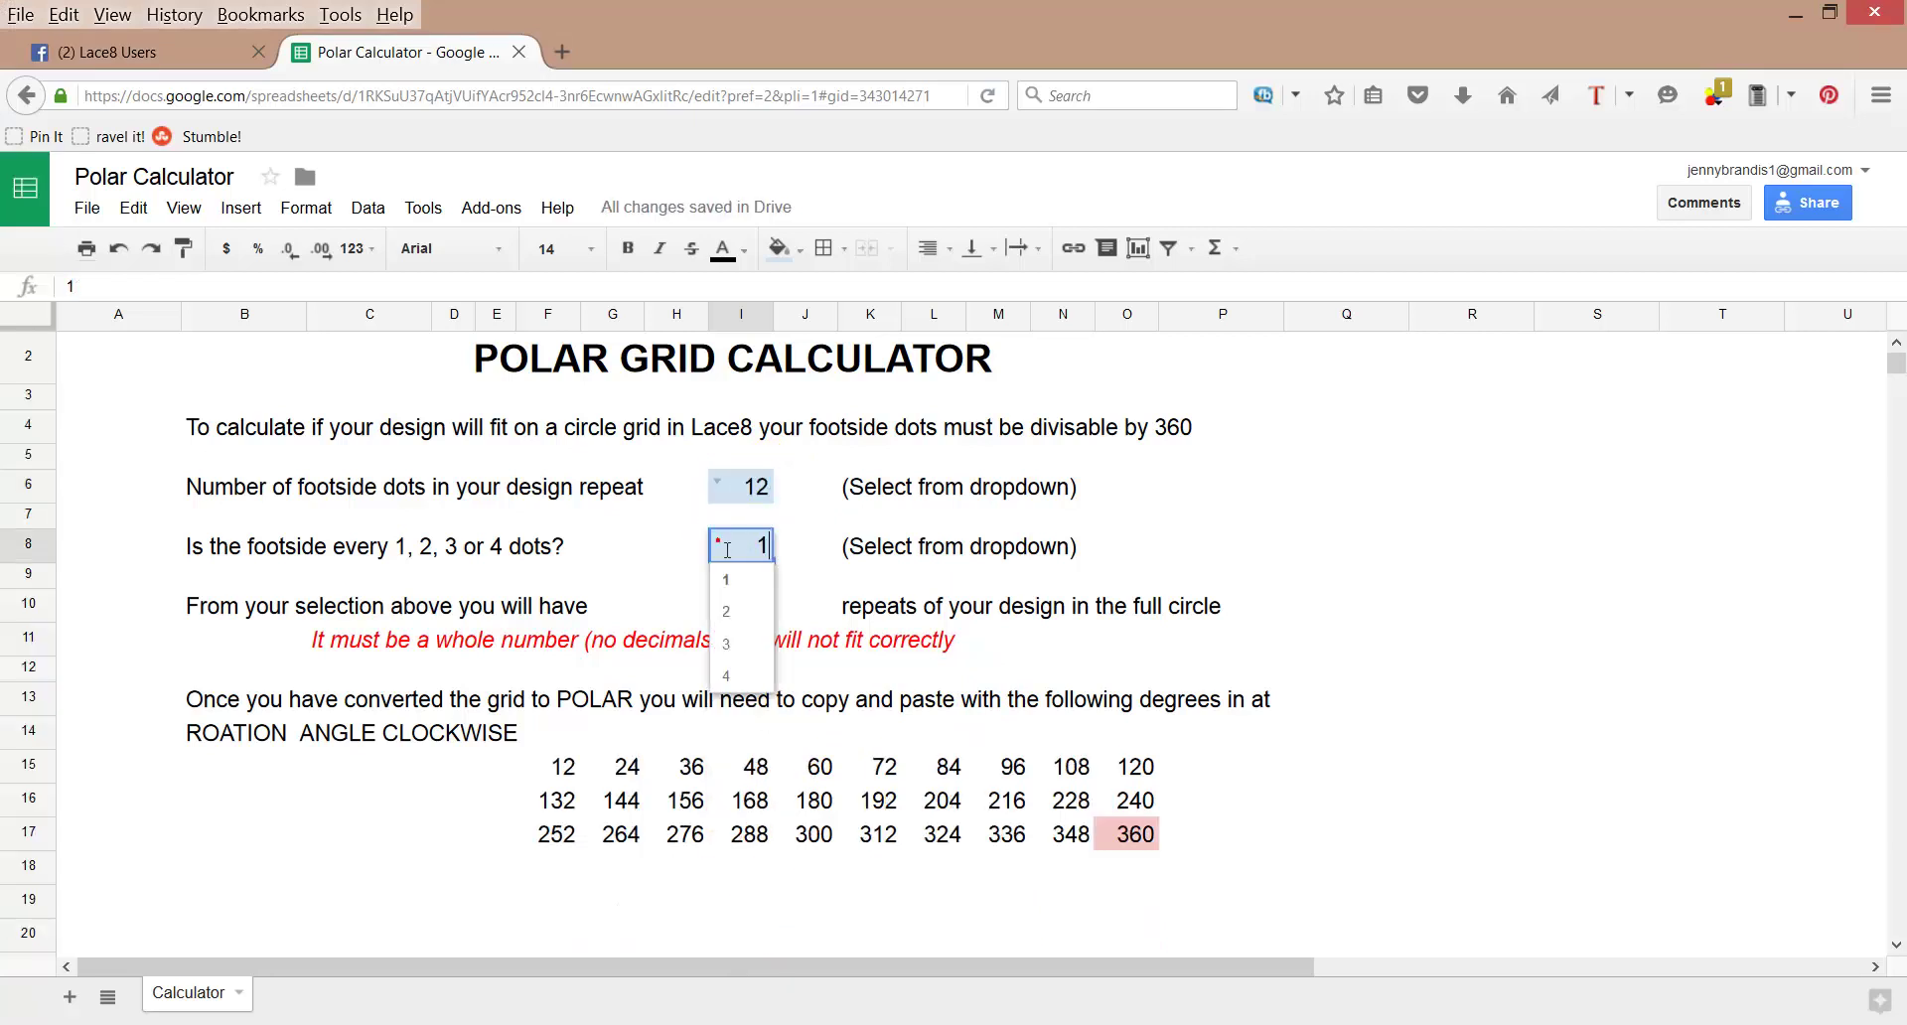
{"action": "left_click", "coordinate": [735, 619]}
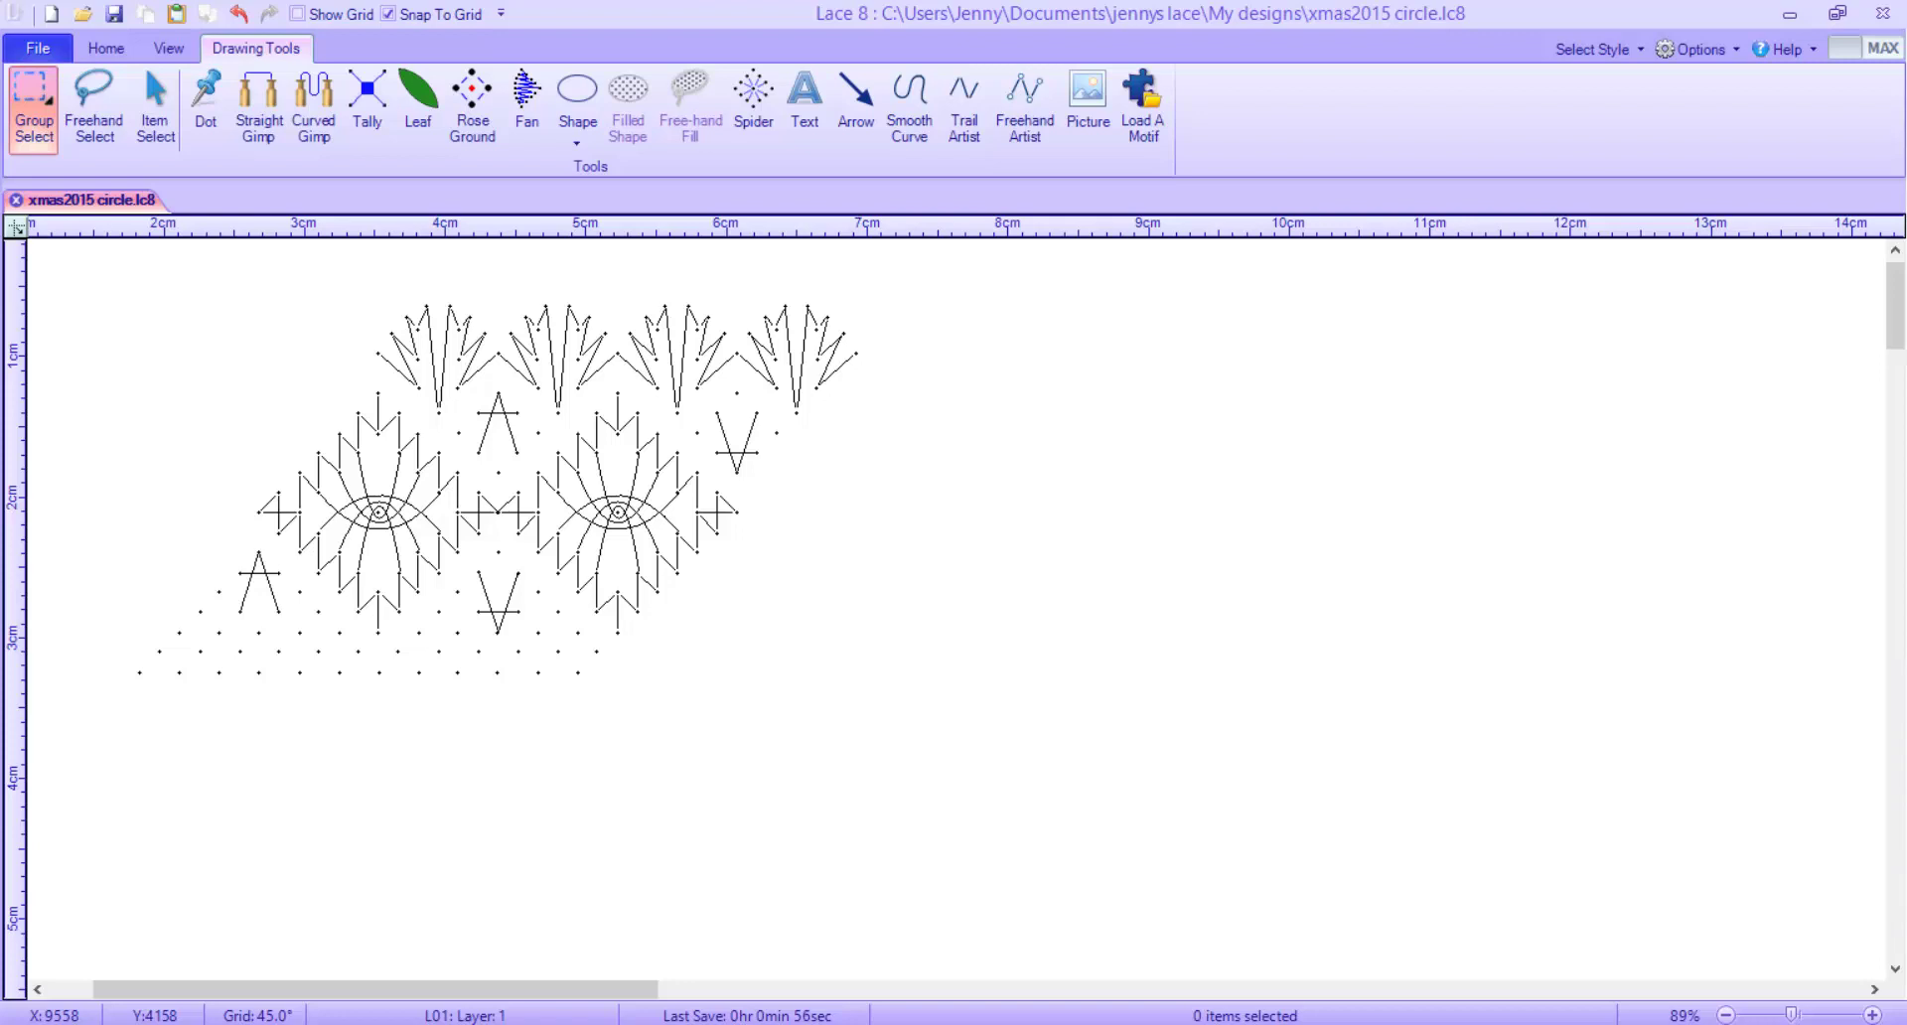
Copy the whole Christmas lace motif and paste three copies along the row
{"action": "left_click_drag", "start_coordinate": [104, 708], "coordinate": [1013, 264]}
{"action": "right_click", "coordinate": [542, 466]}
{"action": "right_click", "coordinate": [456, 469]}
{"action": "left_click", "coordinate": [515, 545]}
{"action": "left_click", "coordinate": [733, 307]}
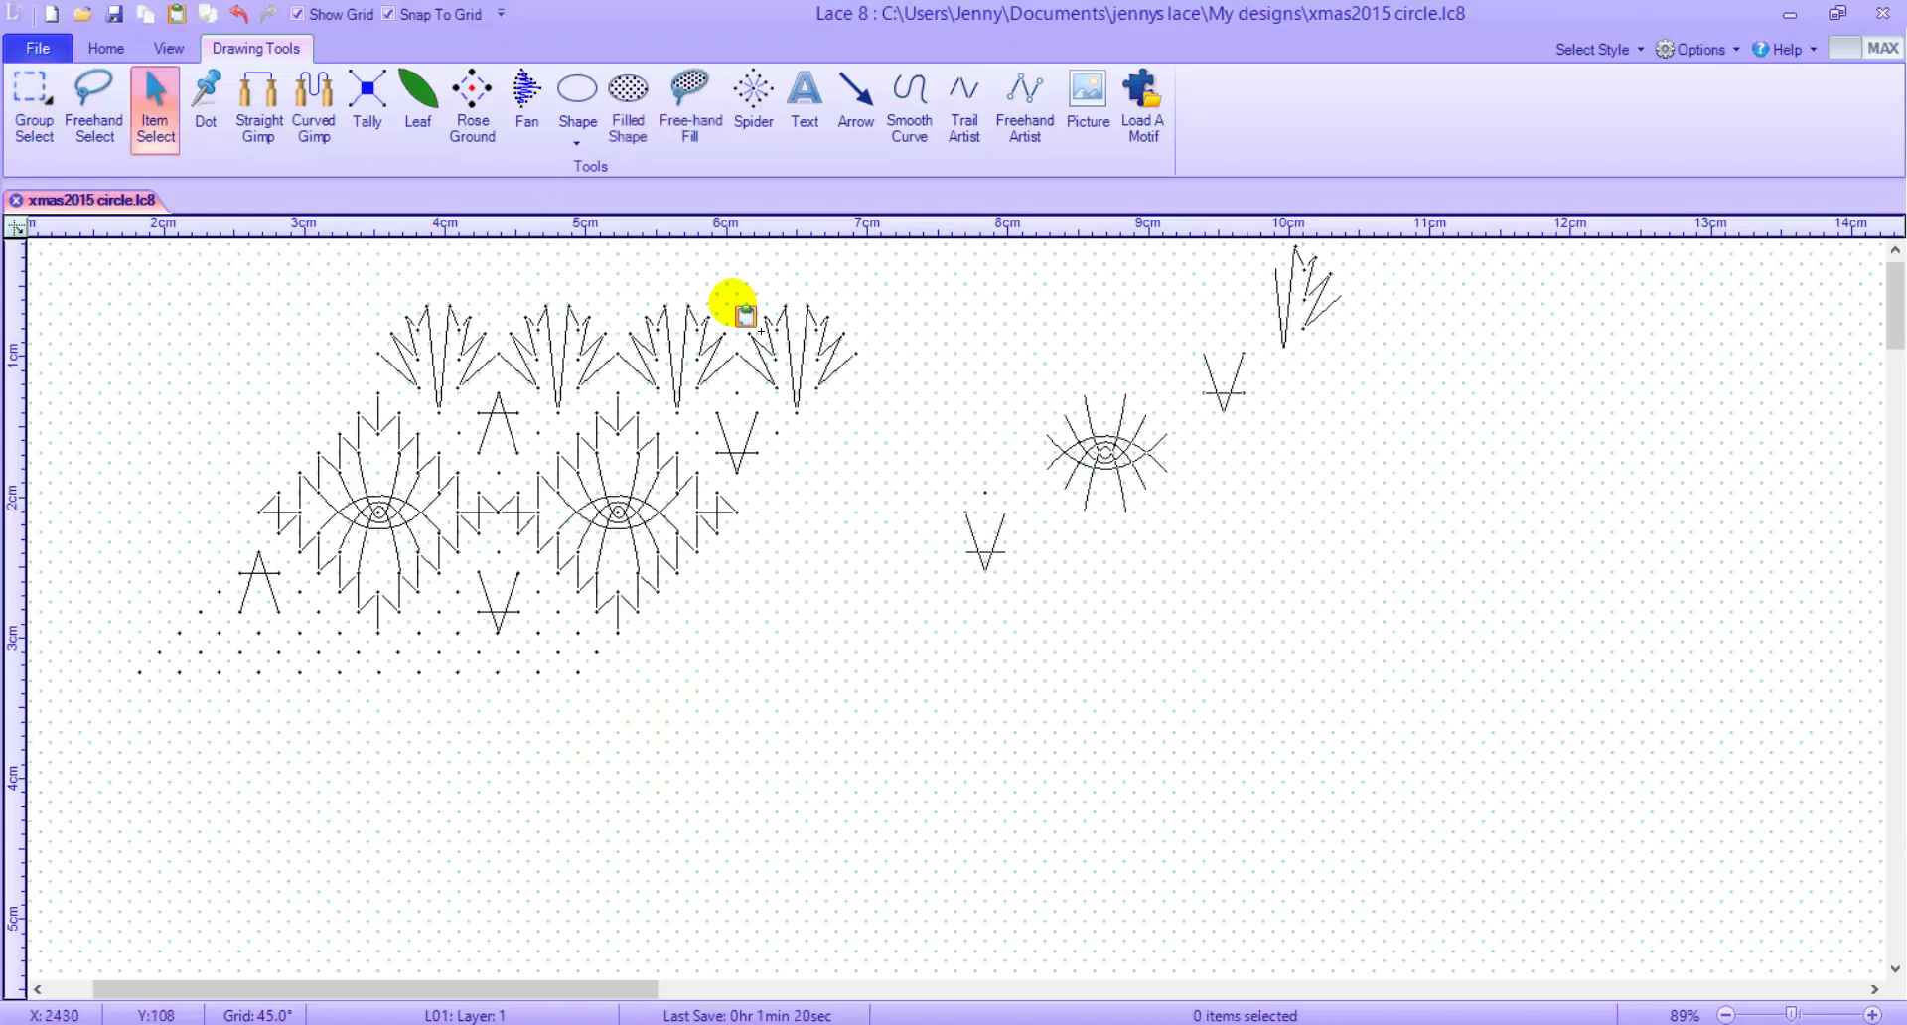
{"action": "left_click", "coordinate": [616, 307]}
{"action": "left_click", "coordinate": [1105, 308]}
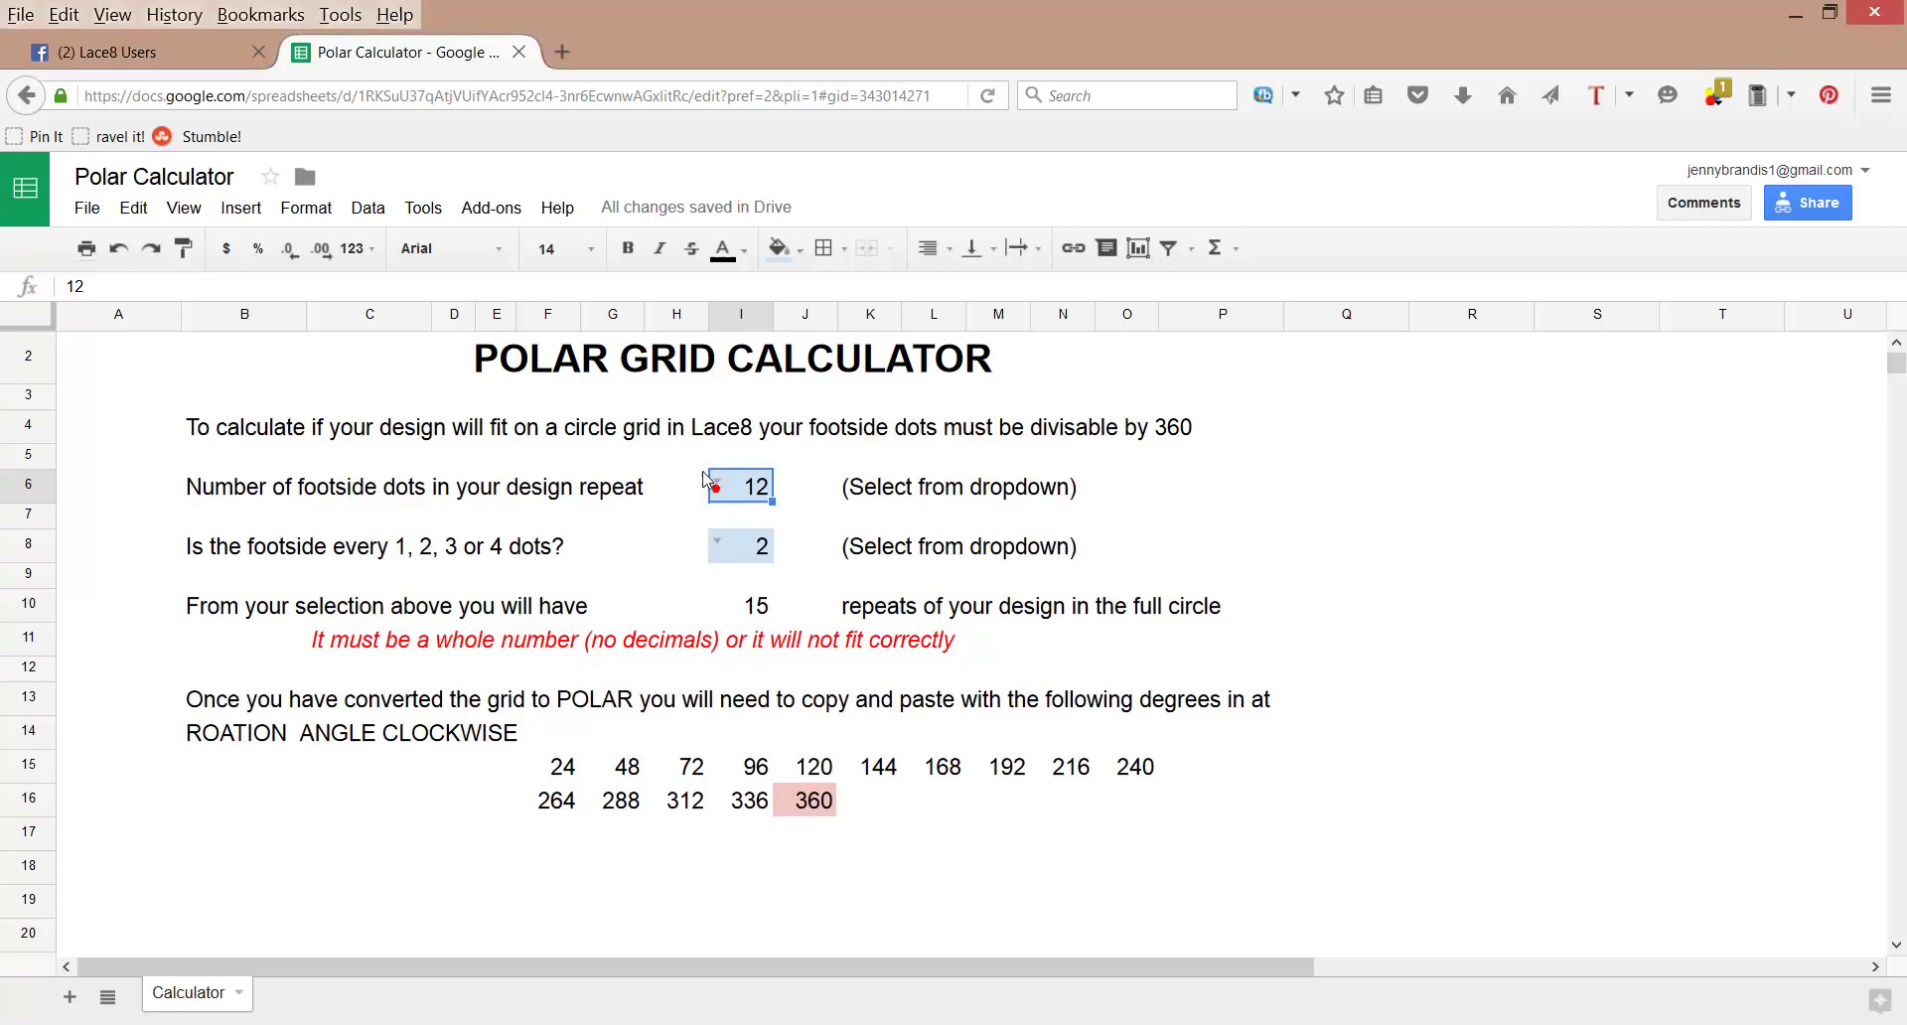
Change the footside dots to 36 for 5 repeats, then return to Lace 8
{"action": "left_click", "coordinate": [717, 487]}
{"action": "left_click", "coordinate": [731, 971]}
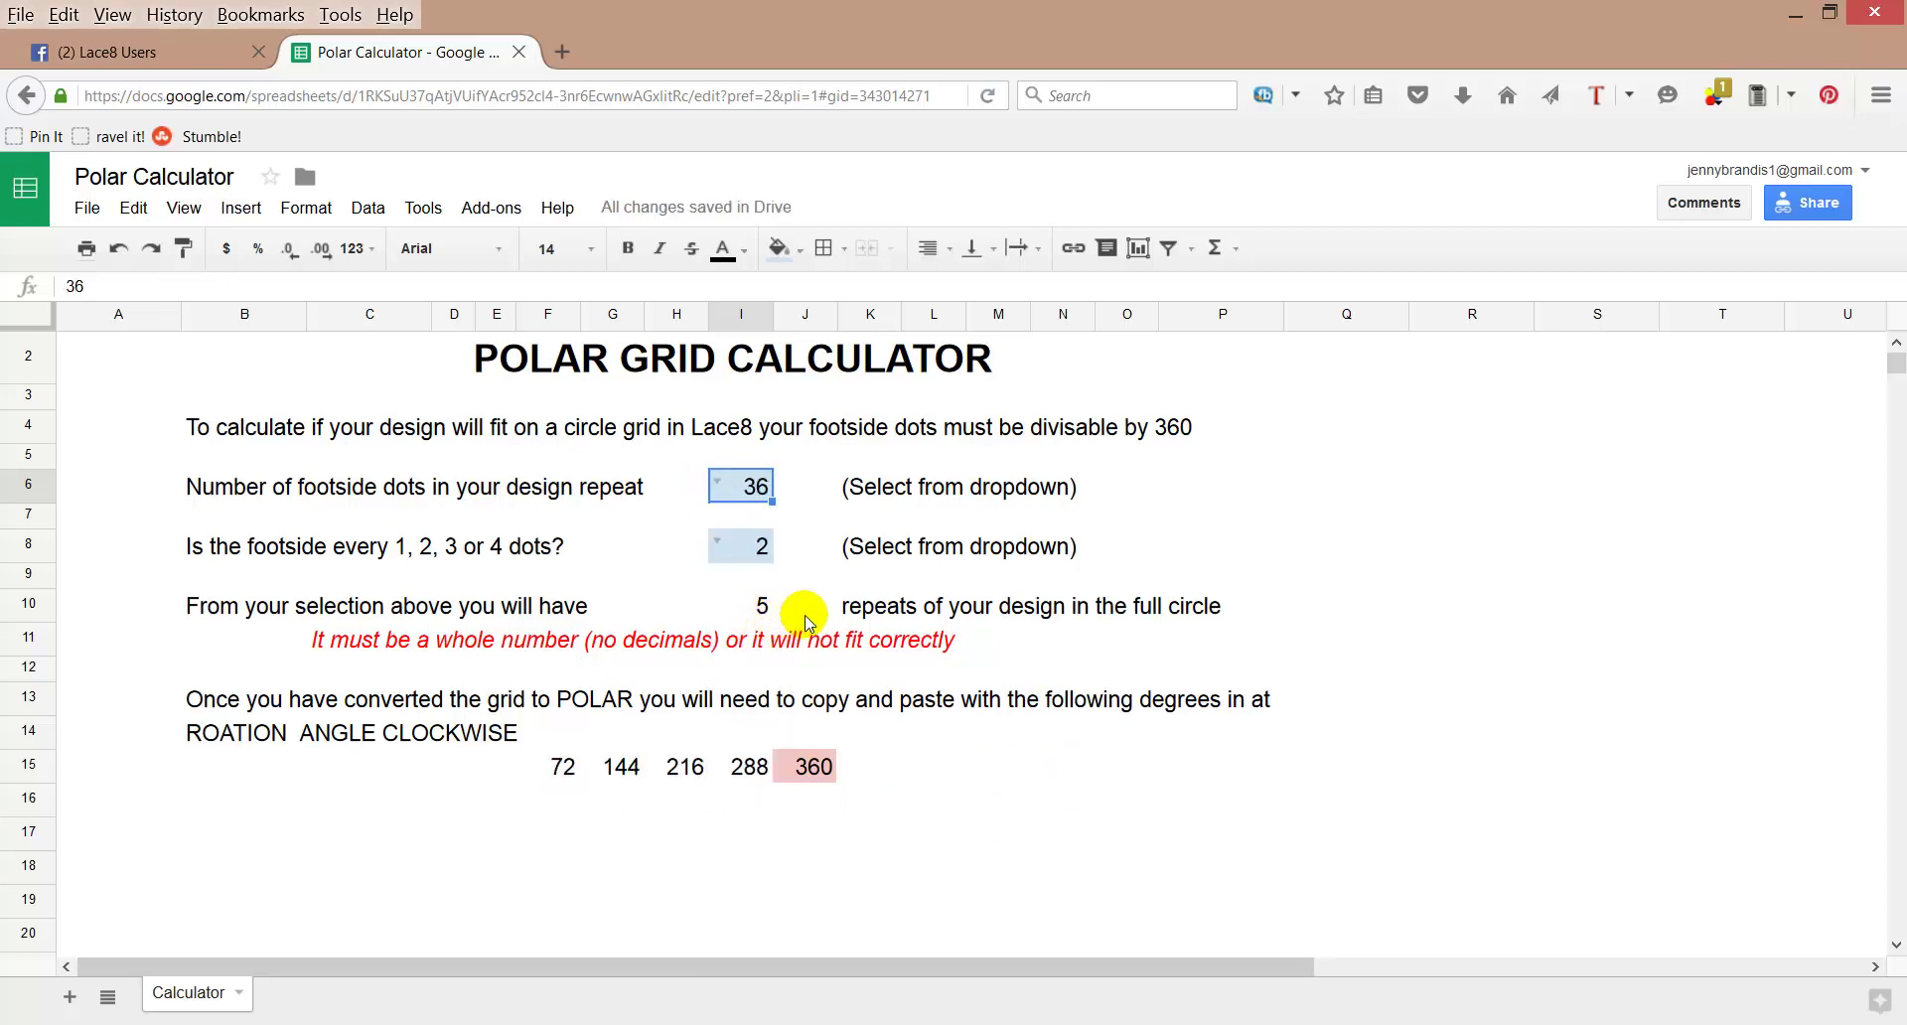
{"action": "key", "text": "alt+Tab"}
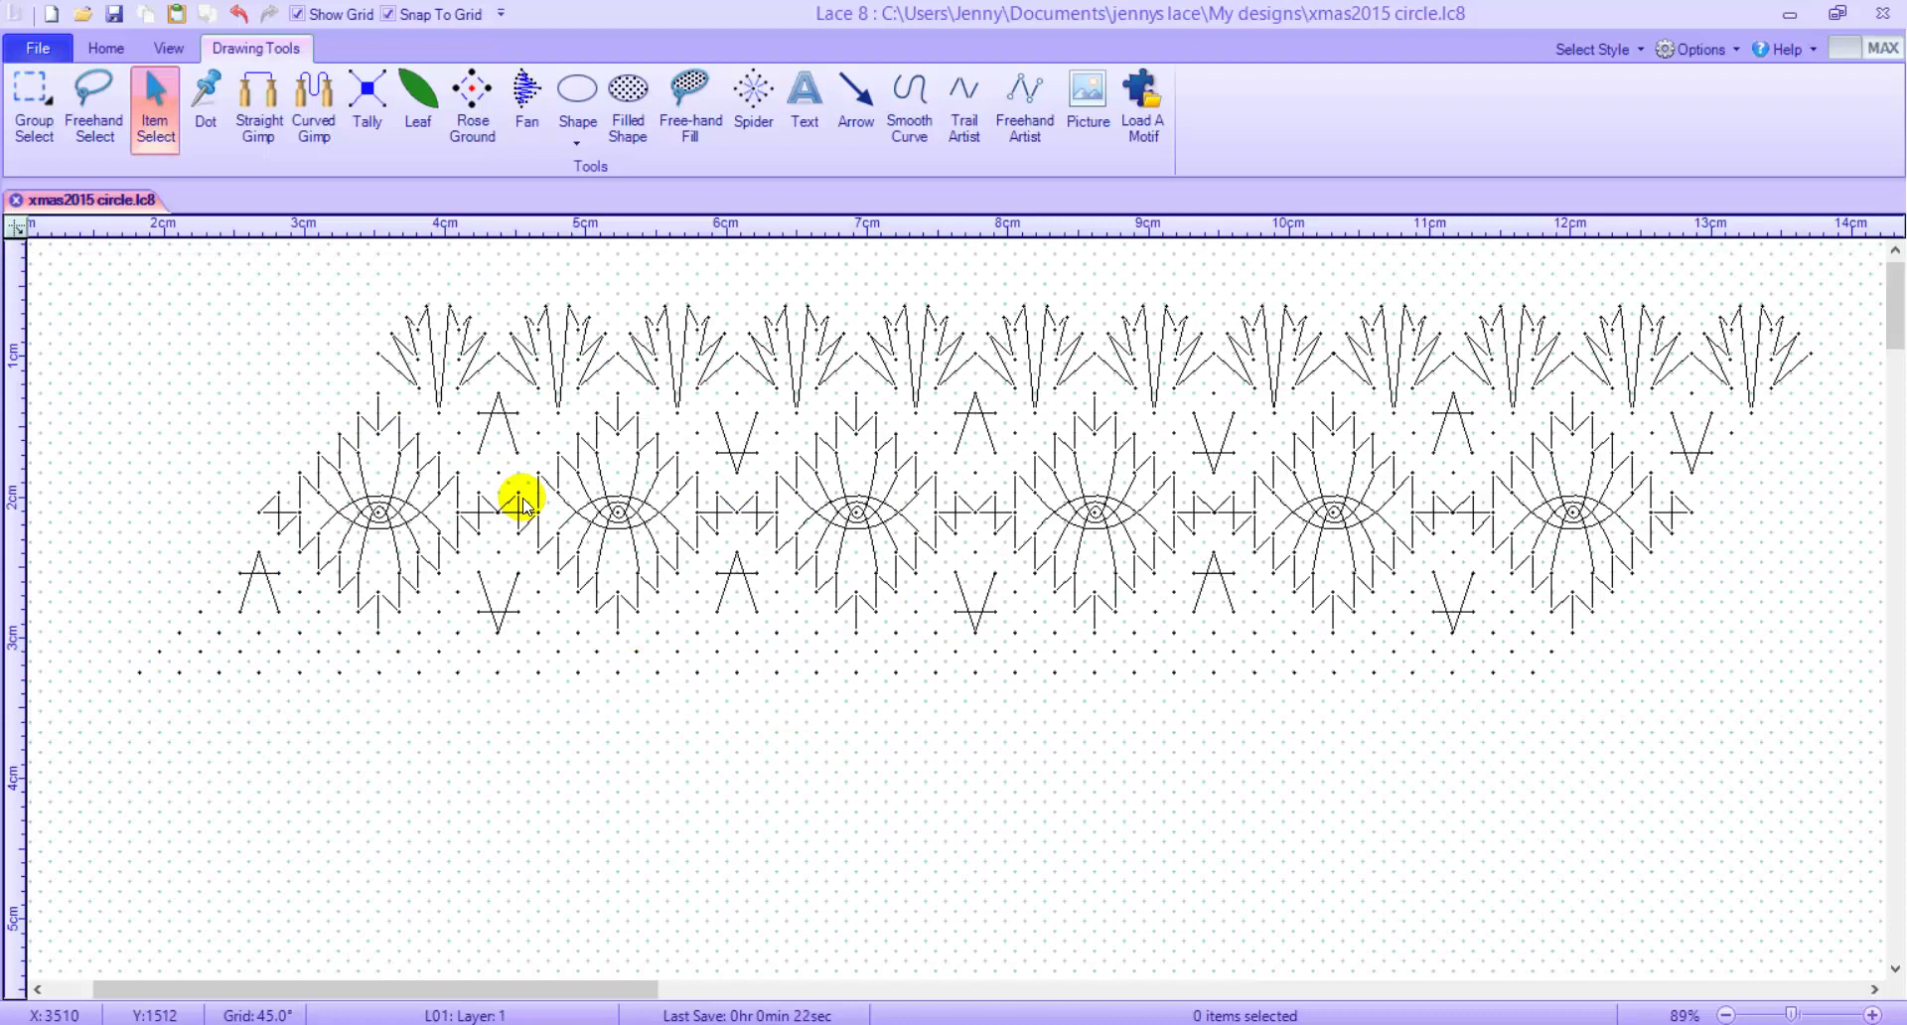
Turn off Snap To Grid and switch to a Polar (Circular) grid, letting existing lace follow it
{"action": "left_click", "coordinate": [388, 15]}
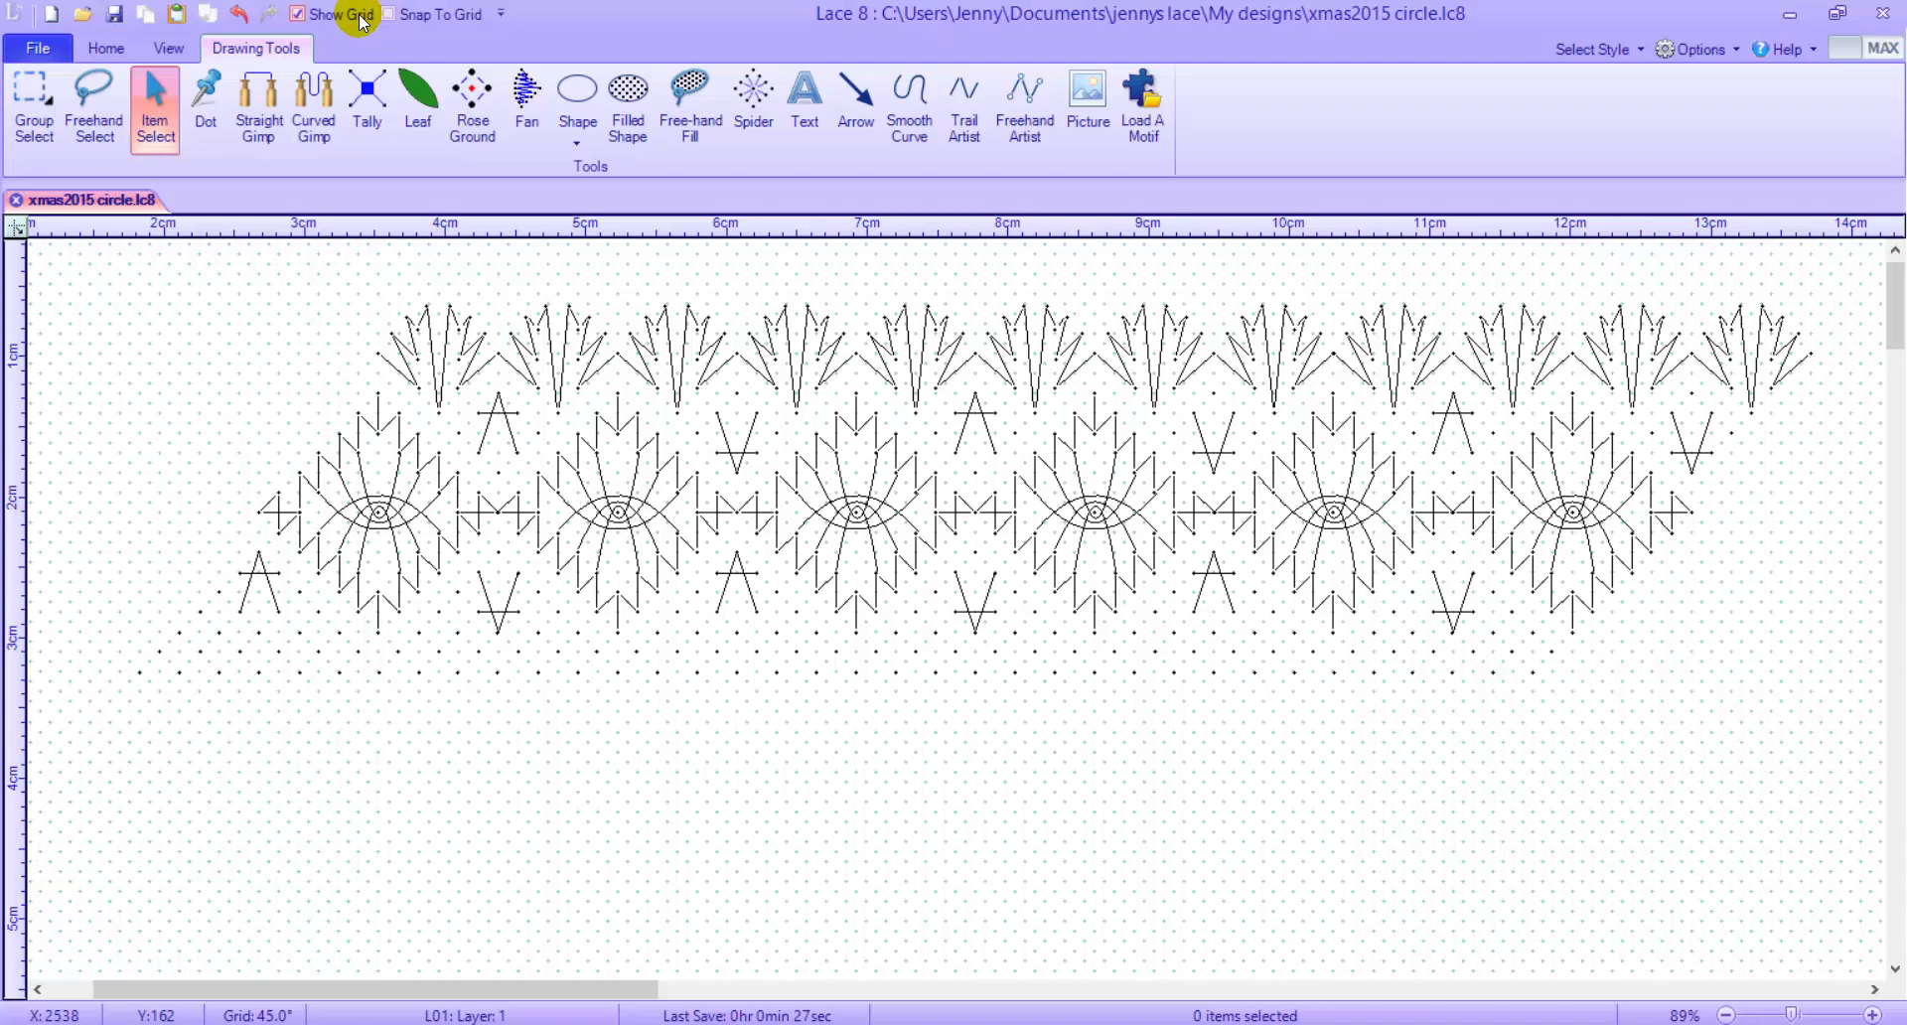
{"action": "left_click", "coordinate": [165, 50]}
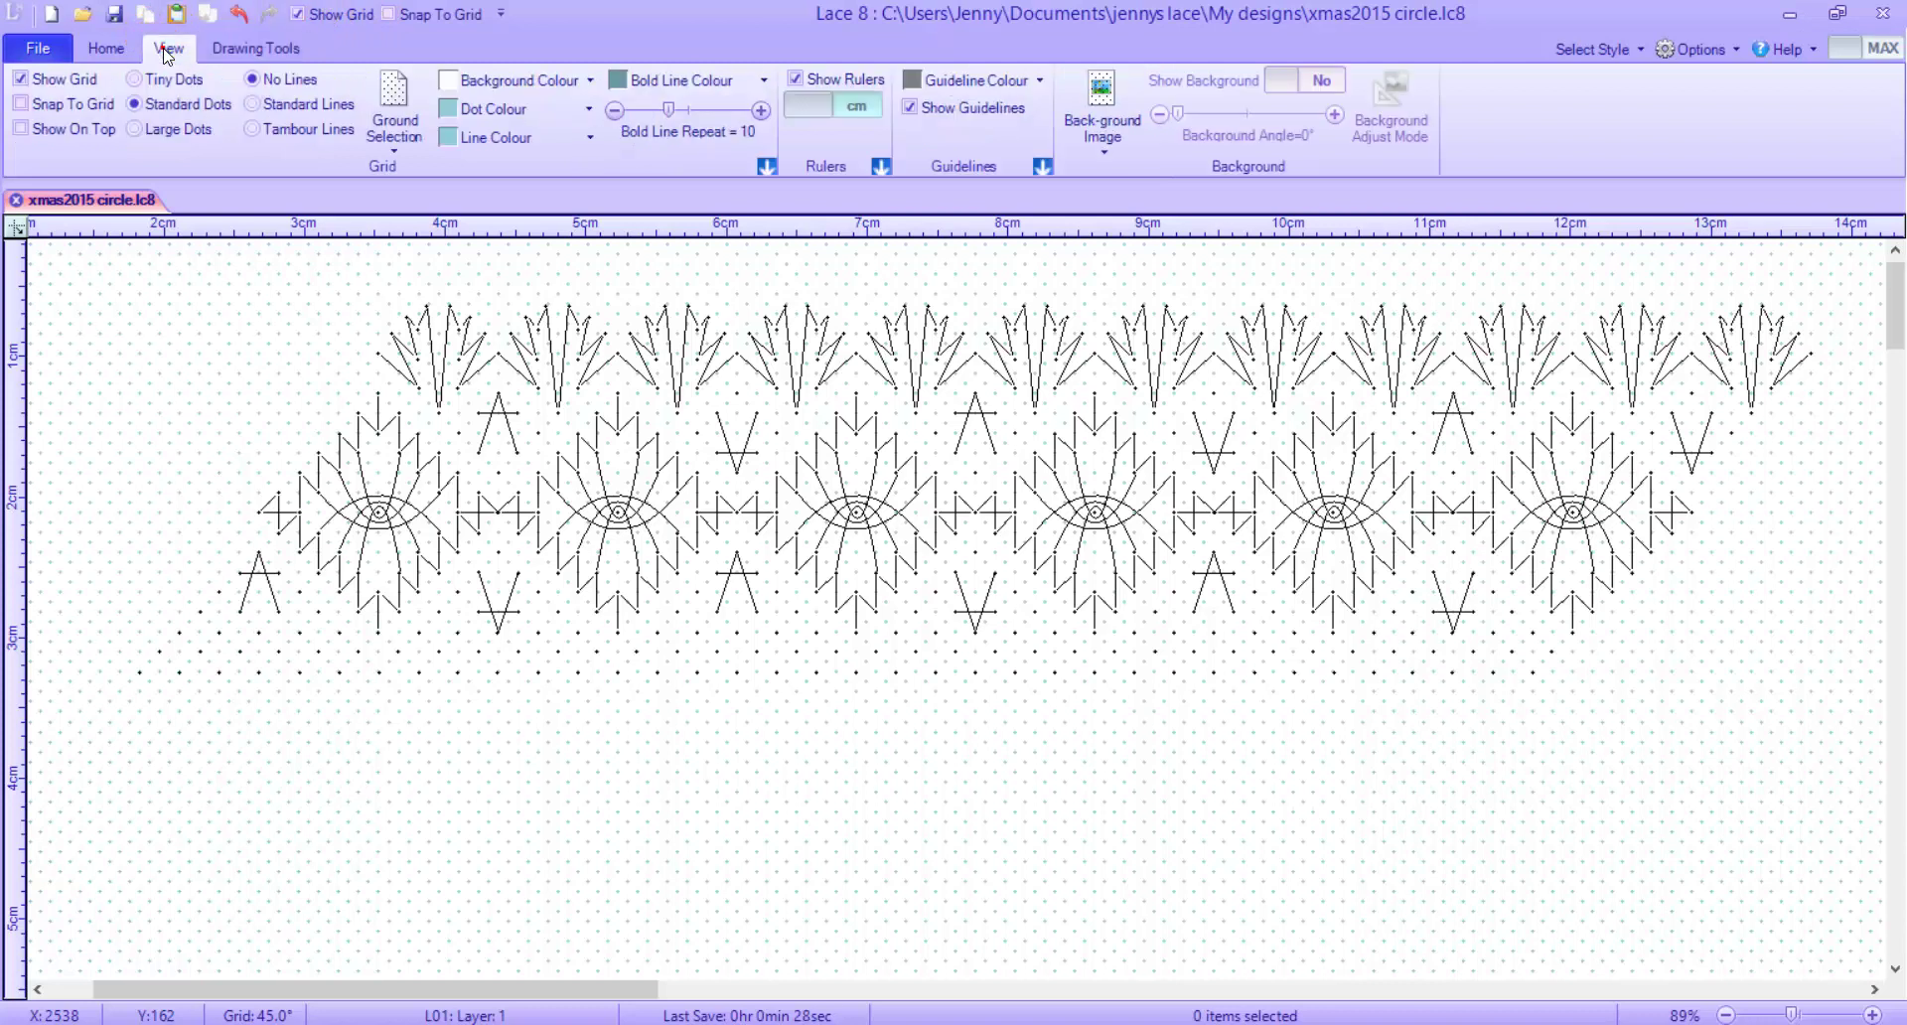
{"action": "left_click", "coordinate": [755, 177]}
{"action": "left_click", "coordinate": [766, 170]}
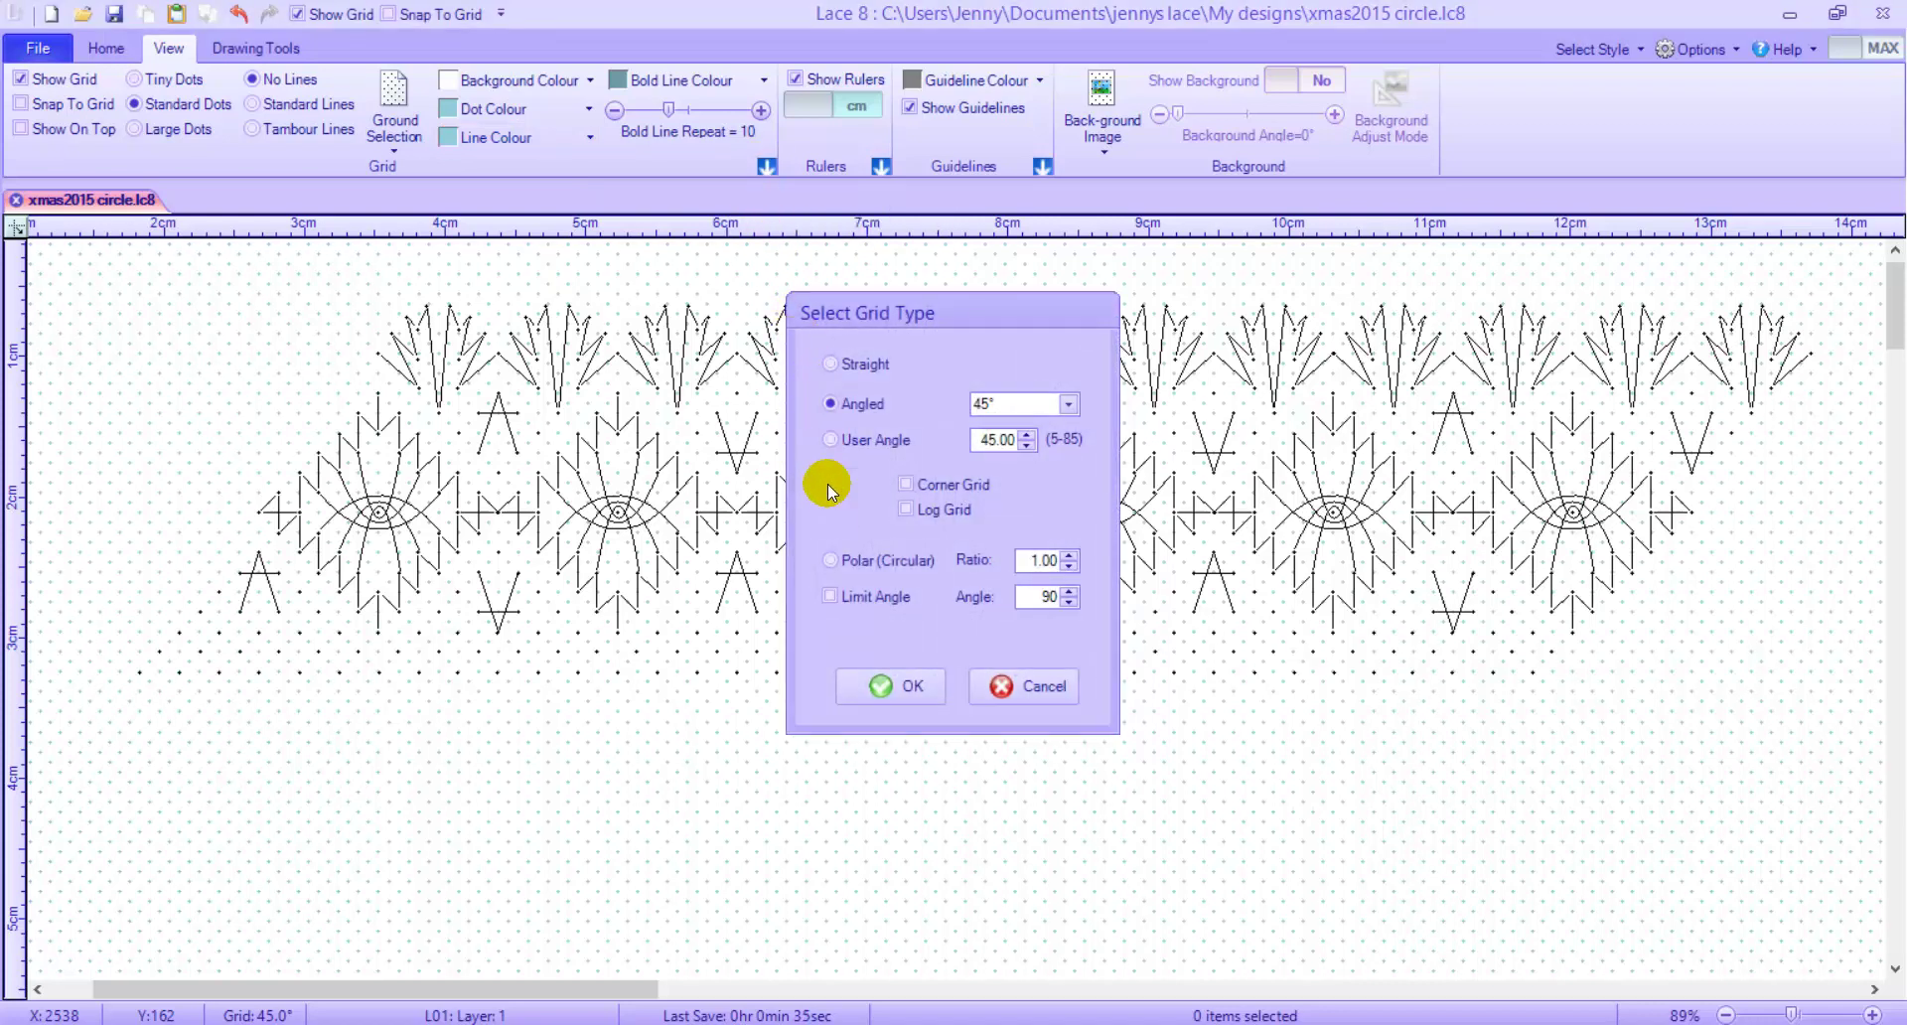
{"action": "left_click", "coordinate": [830, 560]}
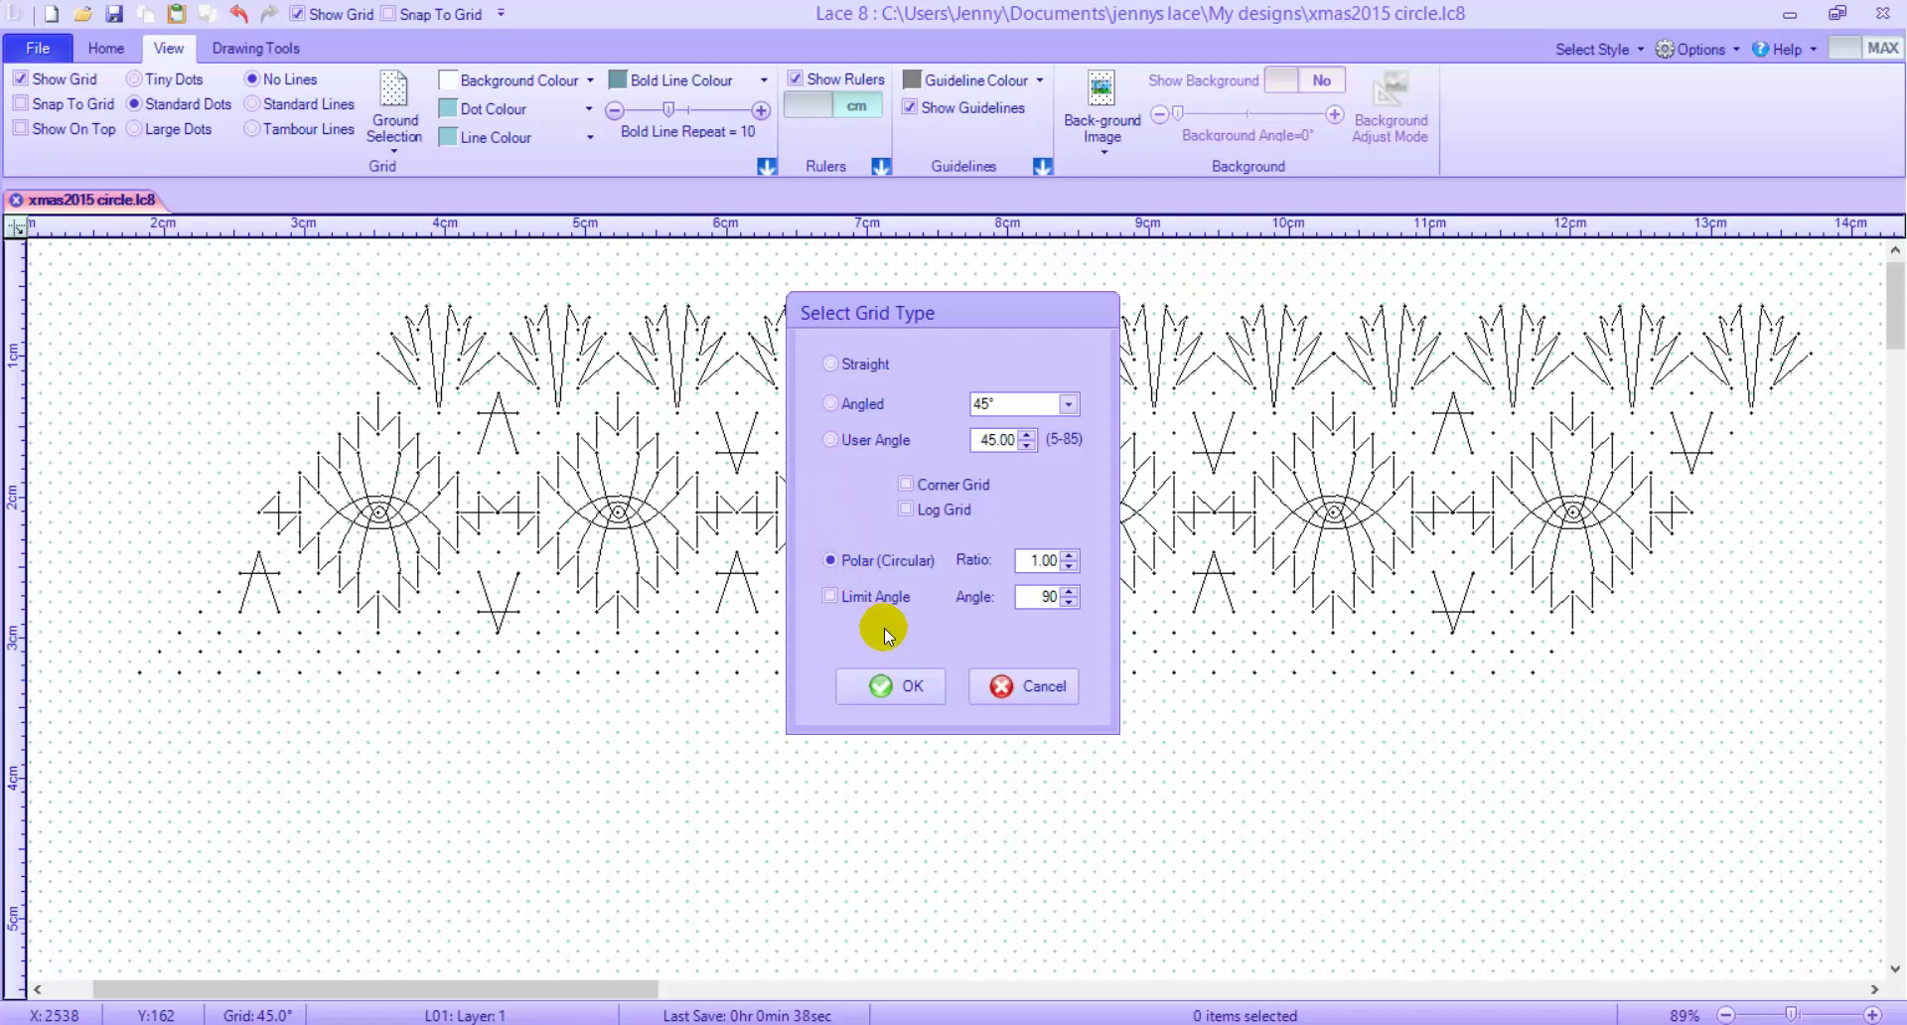
{"action": "left_click", "coordinate": [894, 688]}
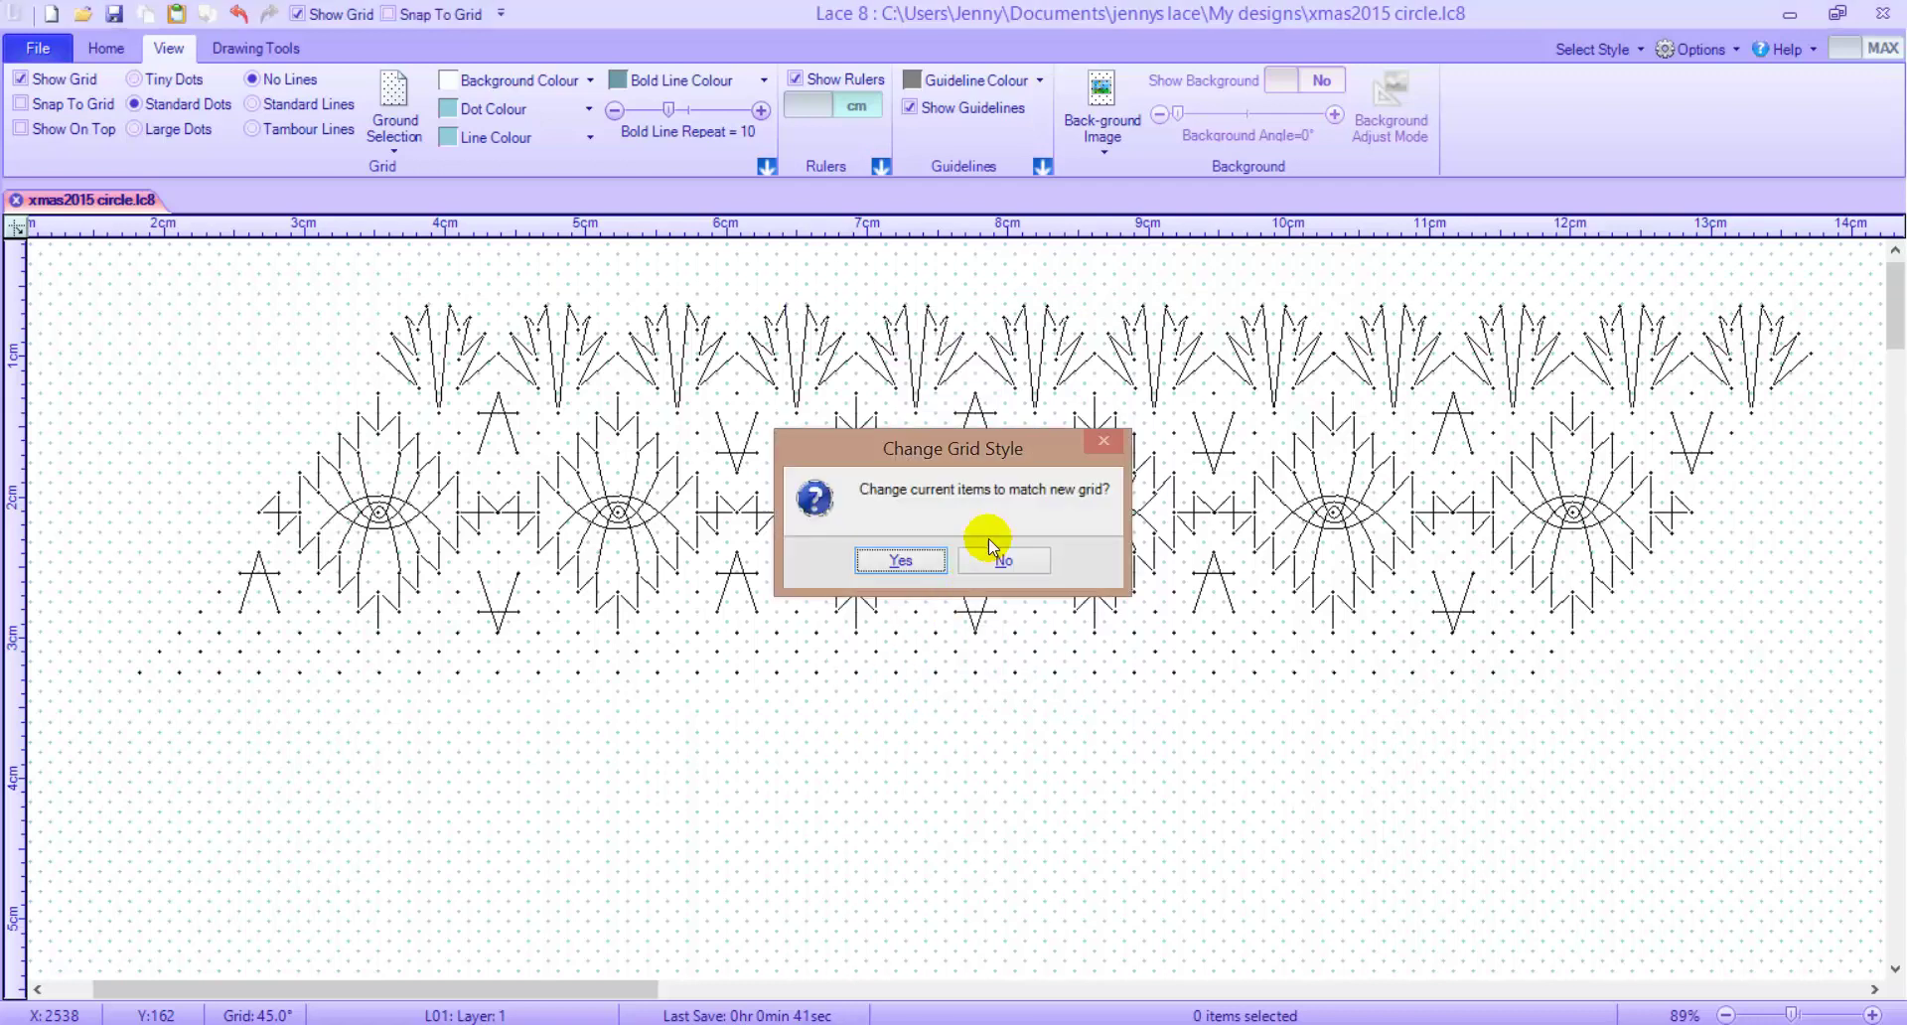
{"action": "left_click", "coordinate": [899, 560]}
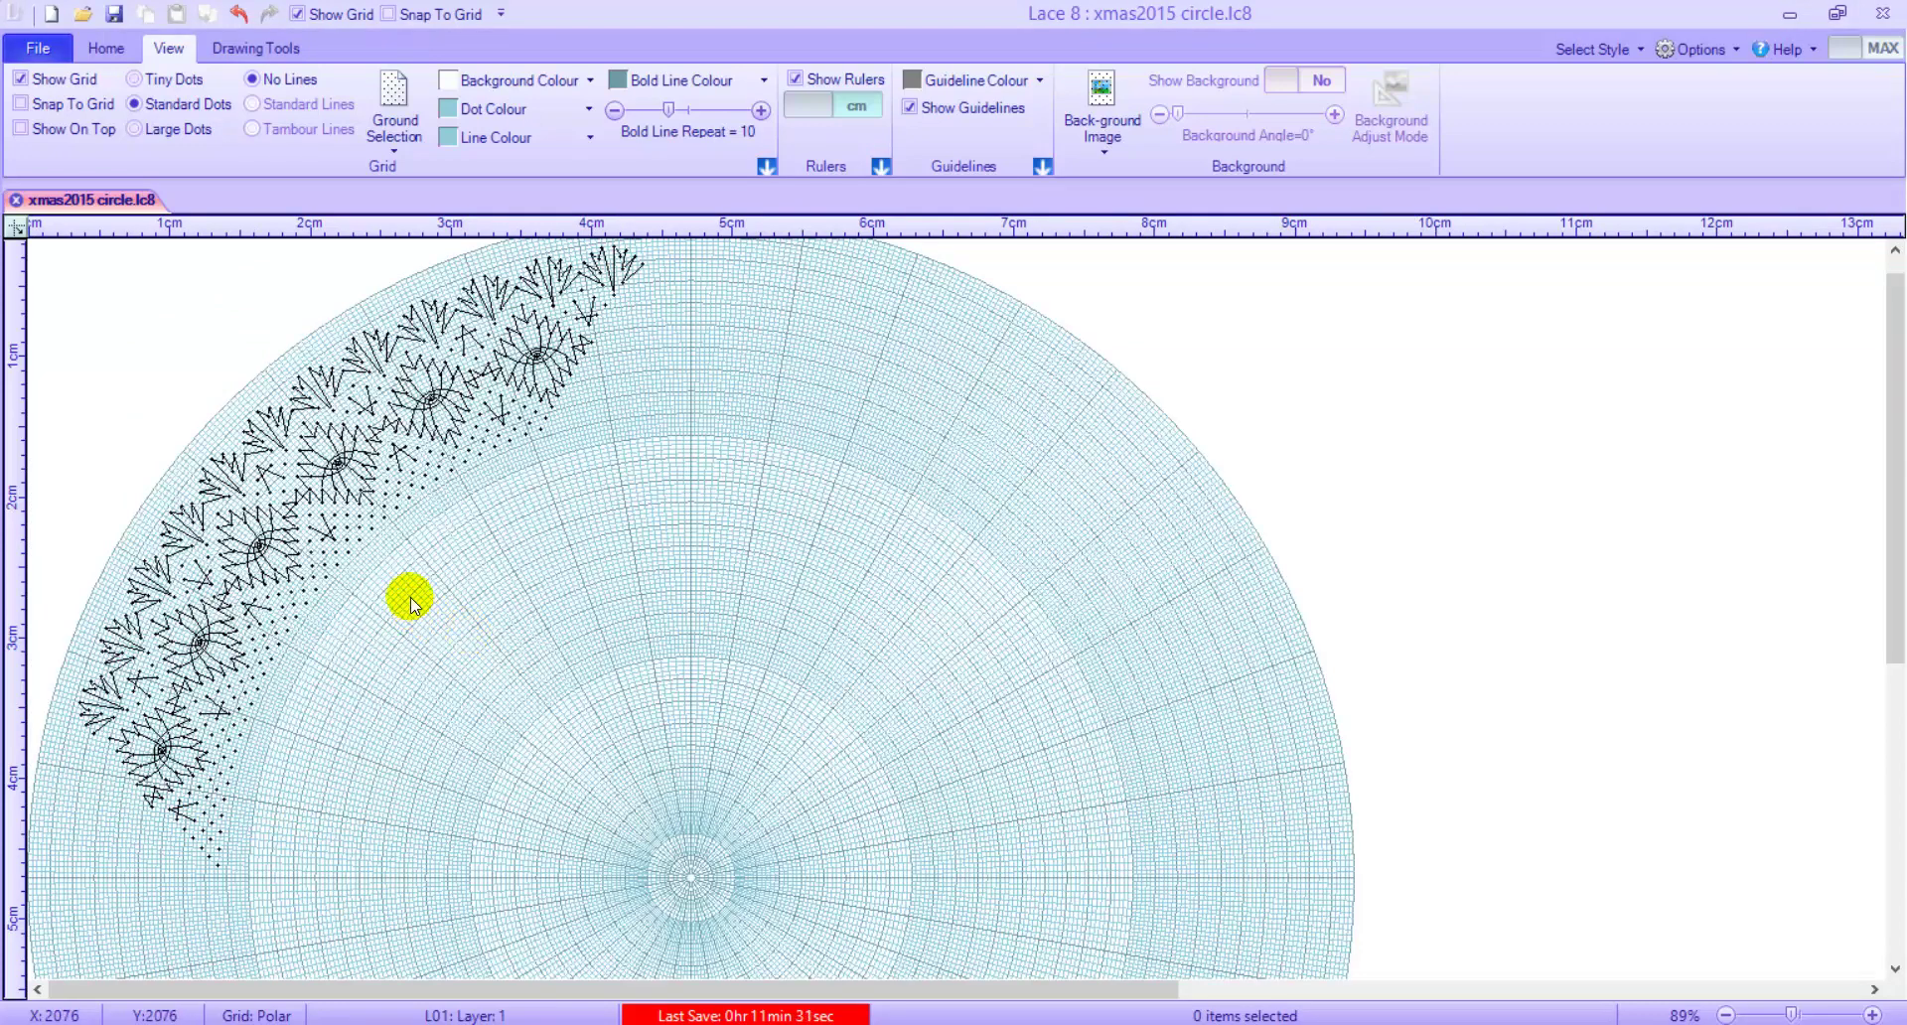
Select the entire curved lace band with Select All and bring up its editing menu
{"action": "left_click", "coordinate": [294, 46]}
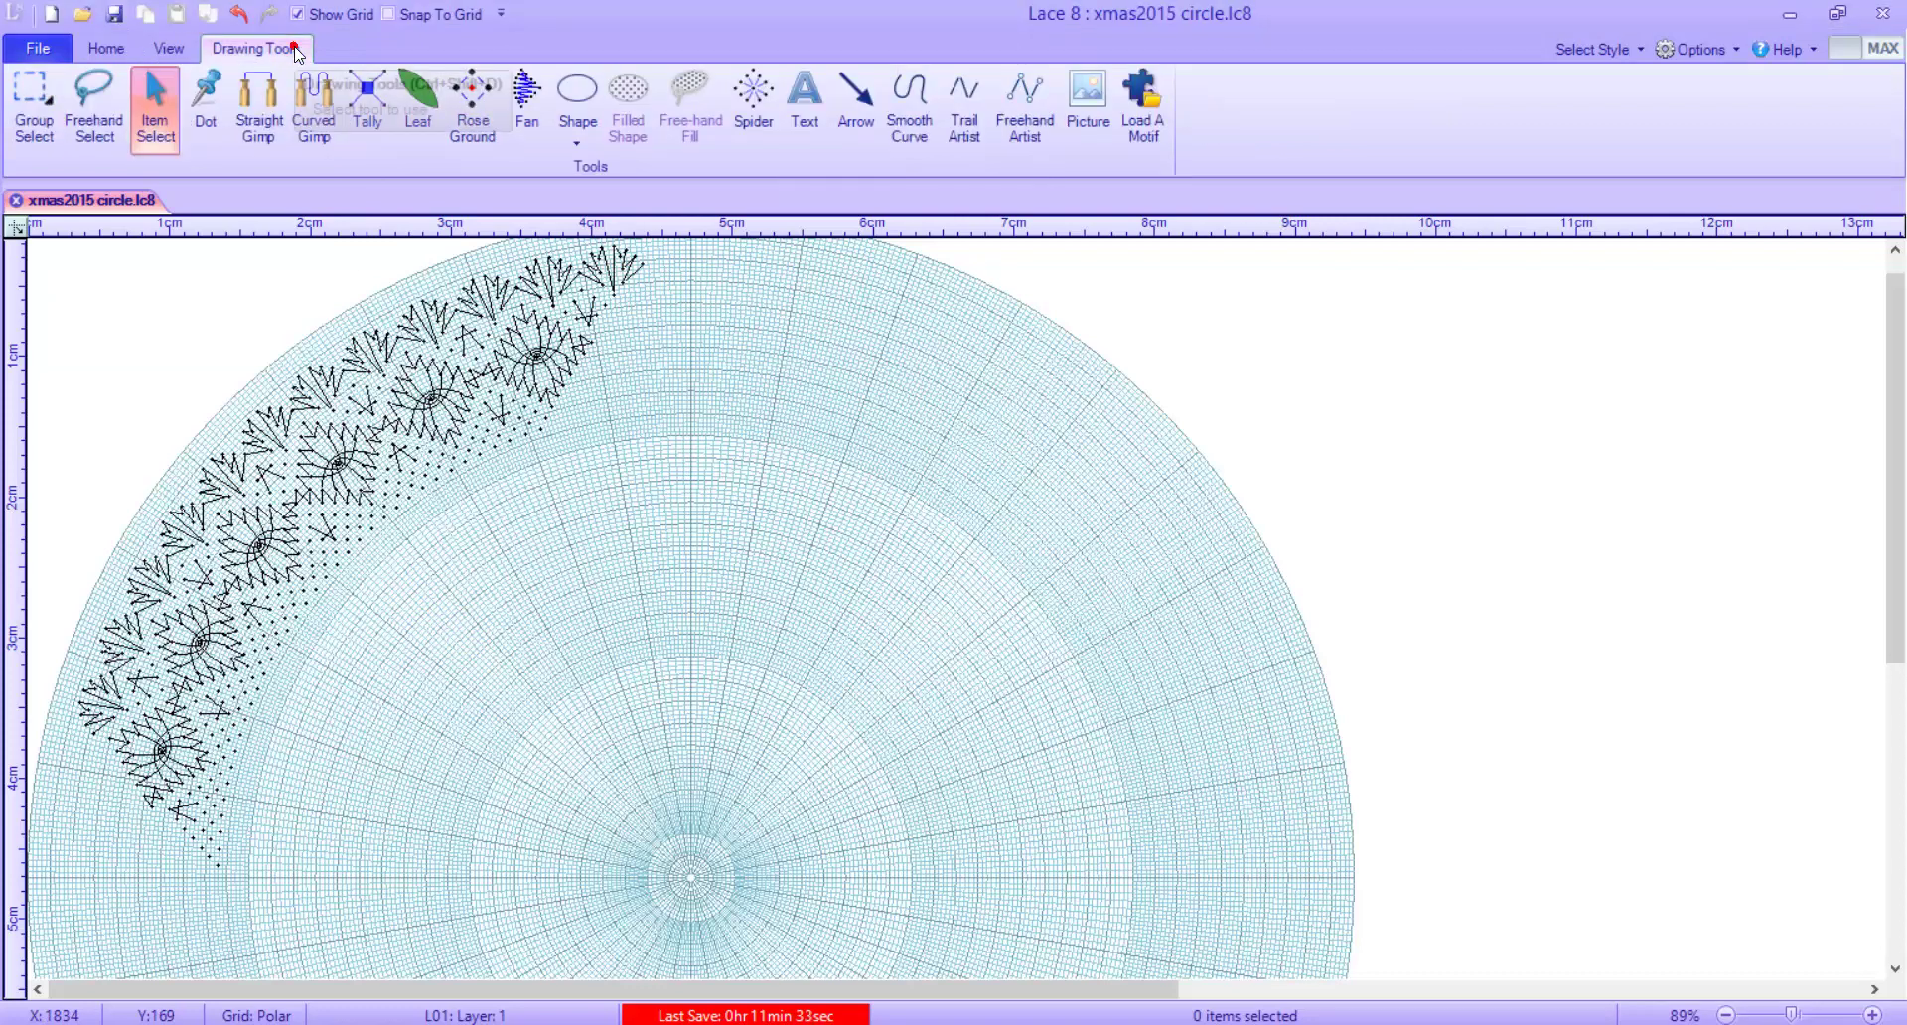
{"action": "left_click", "coordinate": [36, 97]}
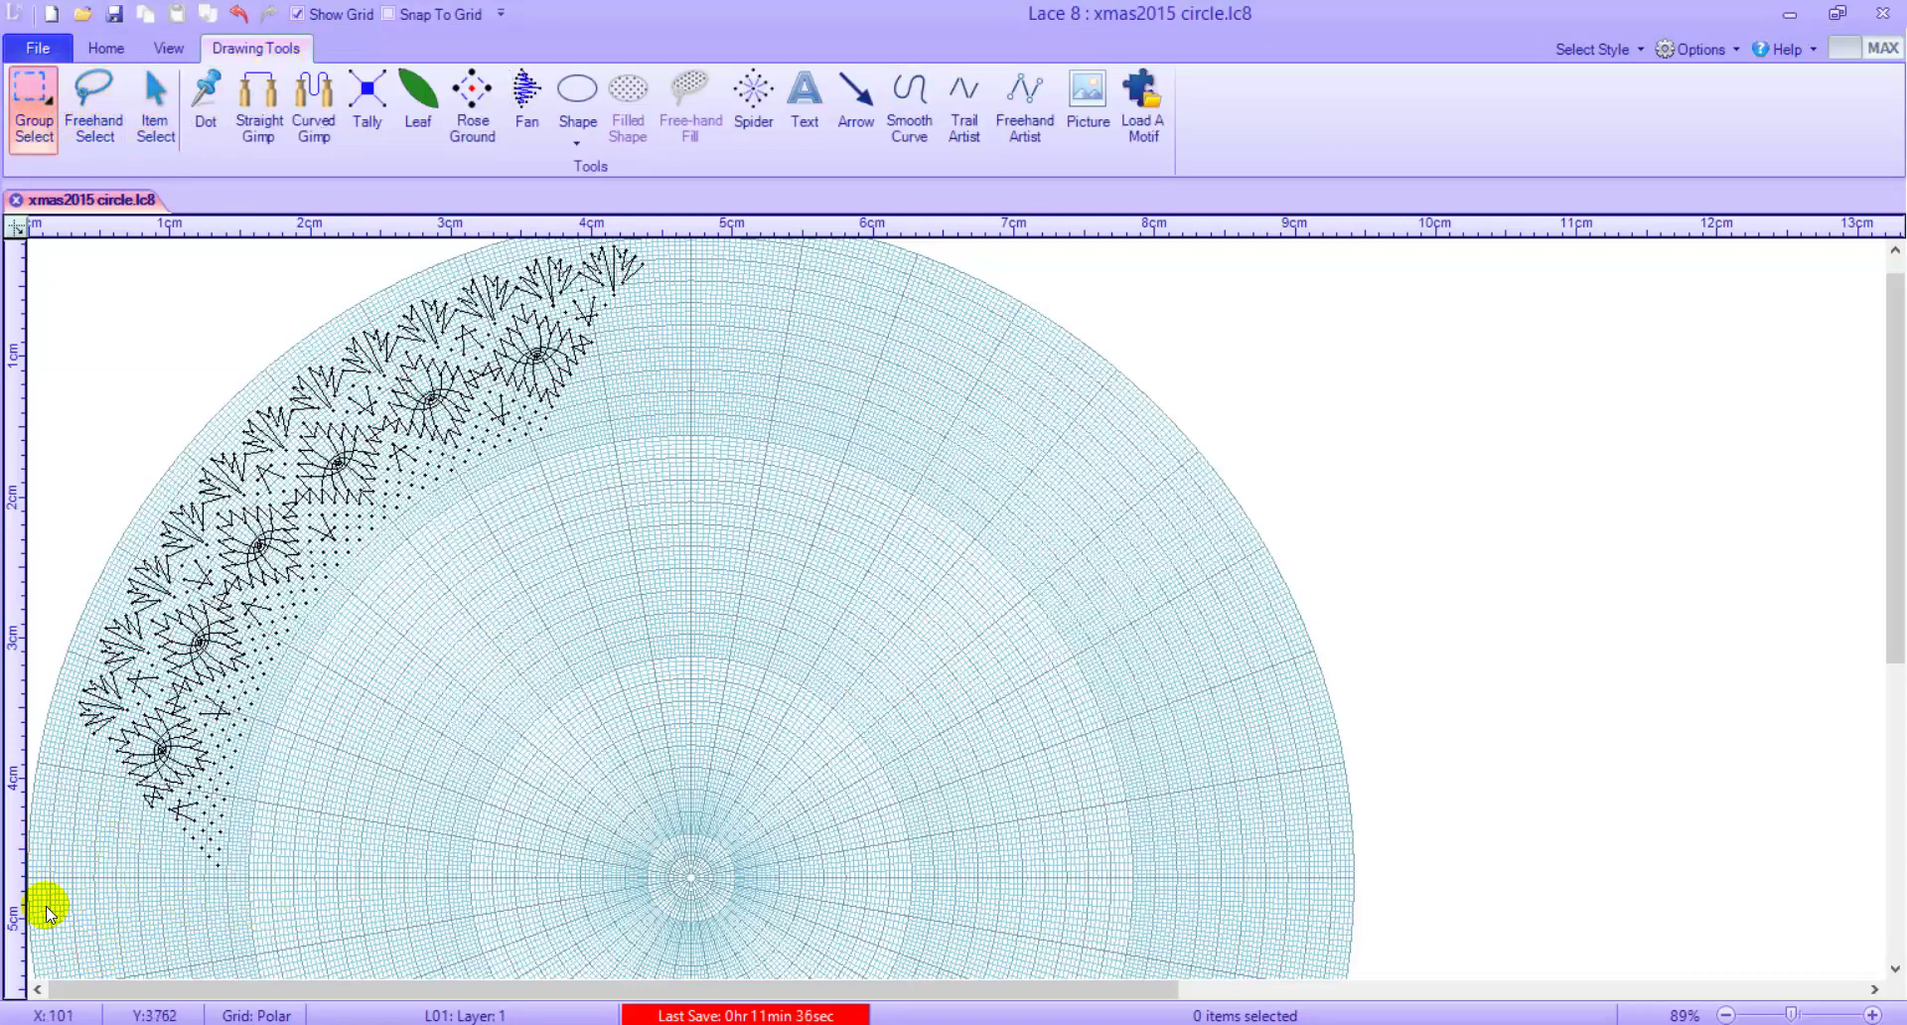
{"action": "left_click_drag", "start_coordinate": [48, 899], "coordinate": [920, 235]}
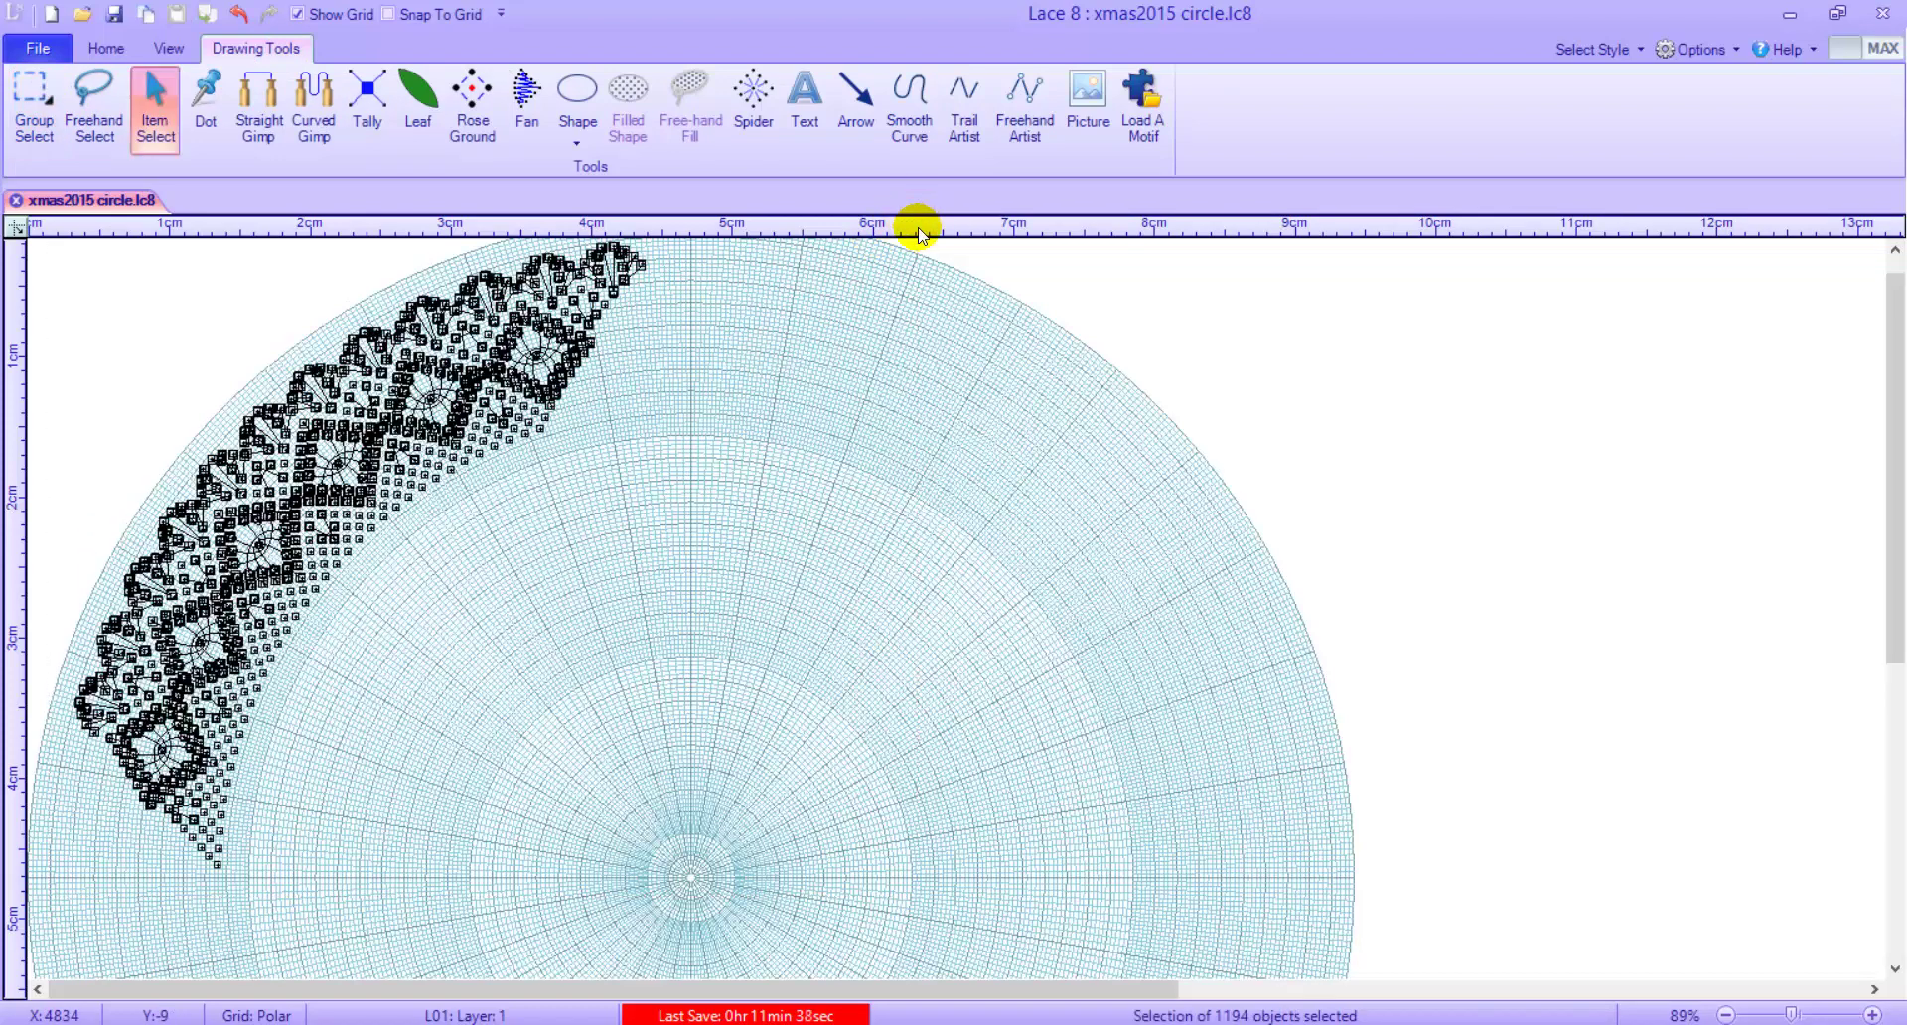
{"action": "left_click", "coordinate": [829, 475]}
{"action": "right_click", "coordinate": [486, 561]}
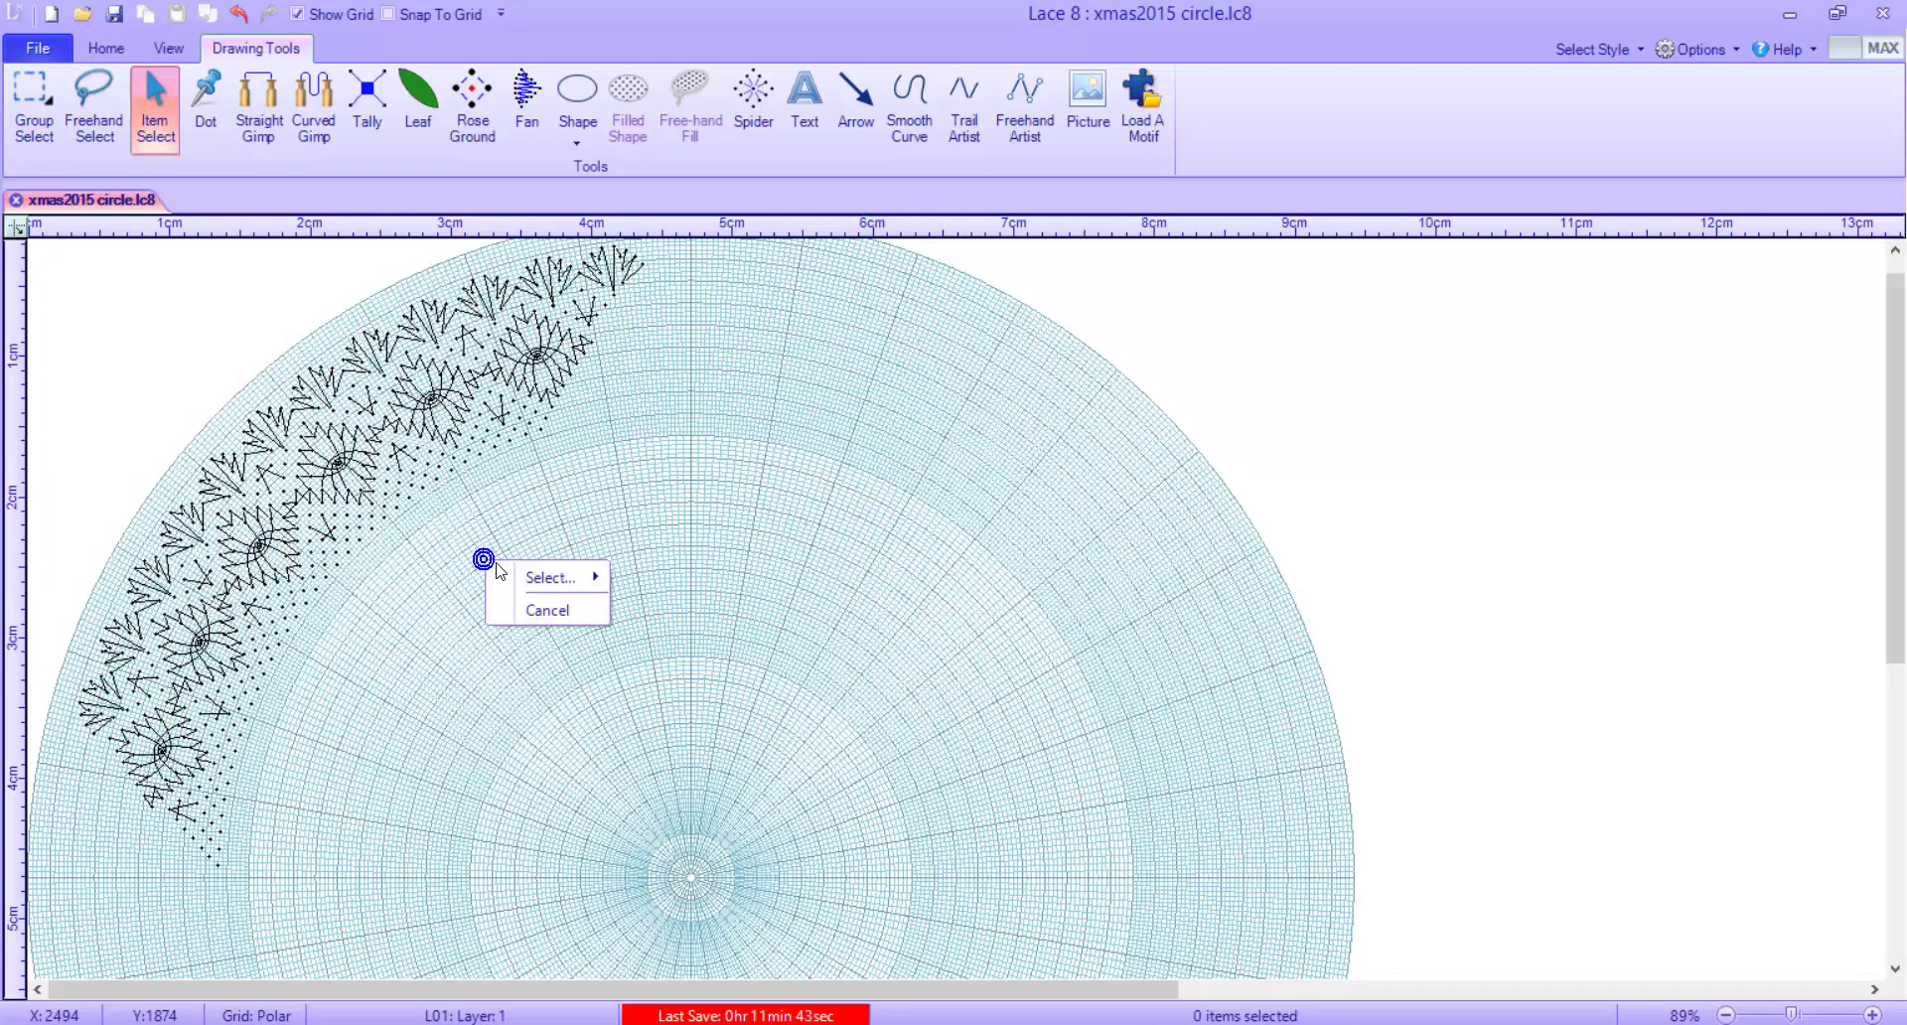
{"action": "mouse_move", "coordinate": [520, 576]}
{"action": "left_click", "coordinate": [694, 584]}
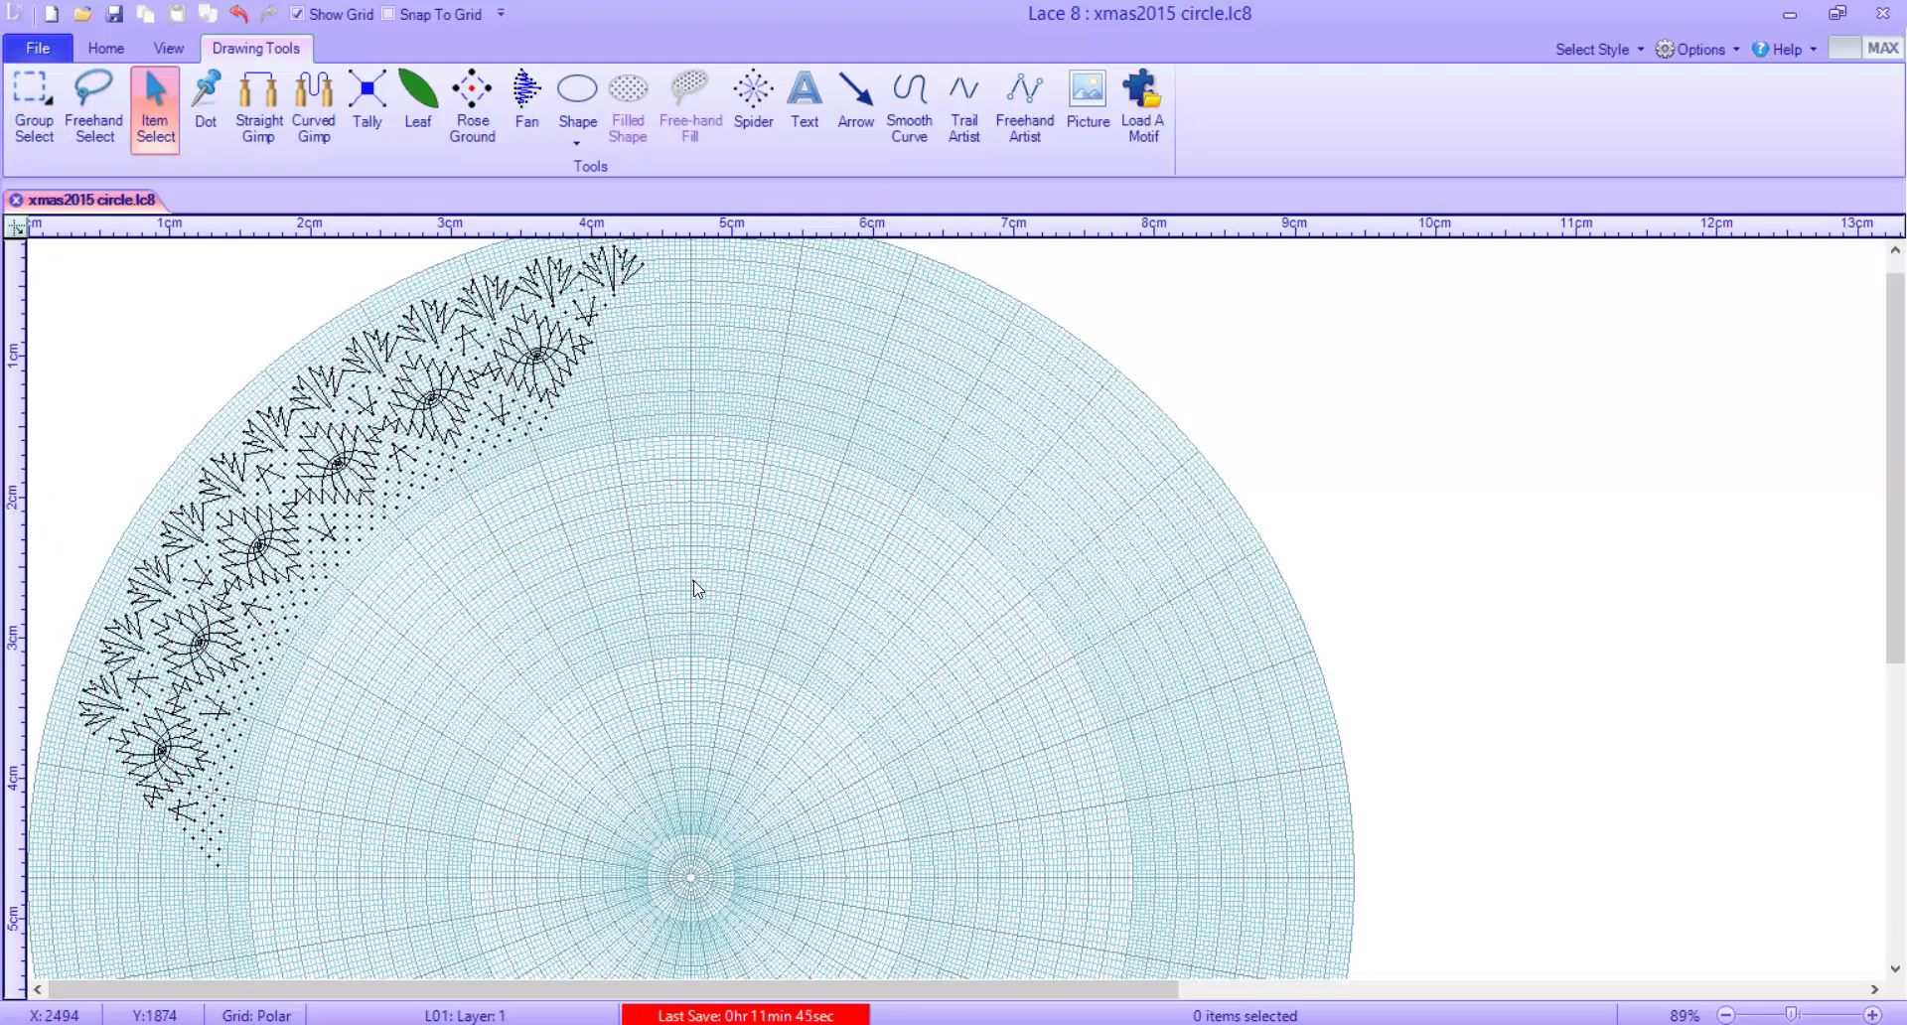
{"action": "right_click", "coordinate": [400, 551]}
Cut the whole lace band to the clipboard and bring up Paste on the empty grid
{"action": "left_click", "coordinate": [454, 603]}
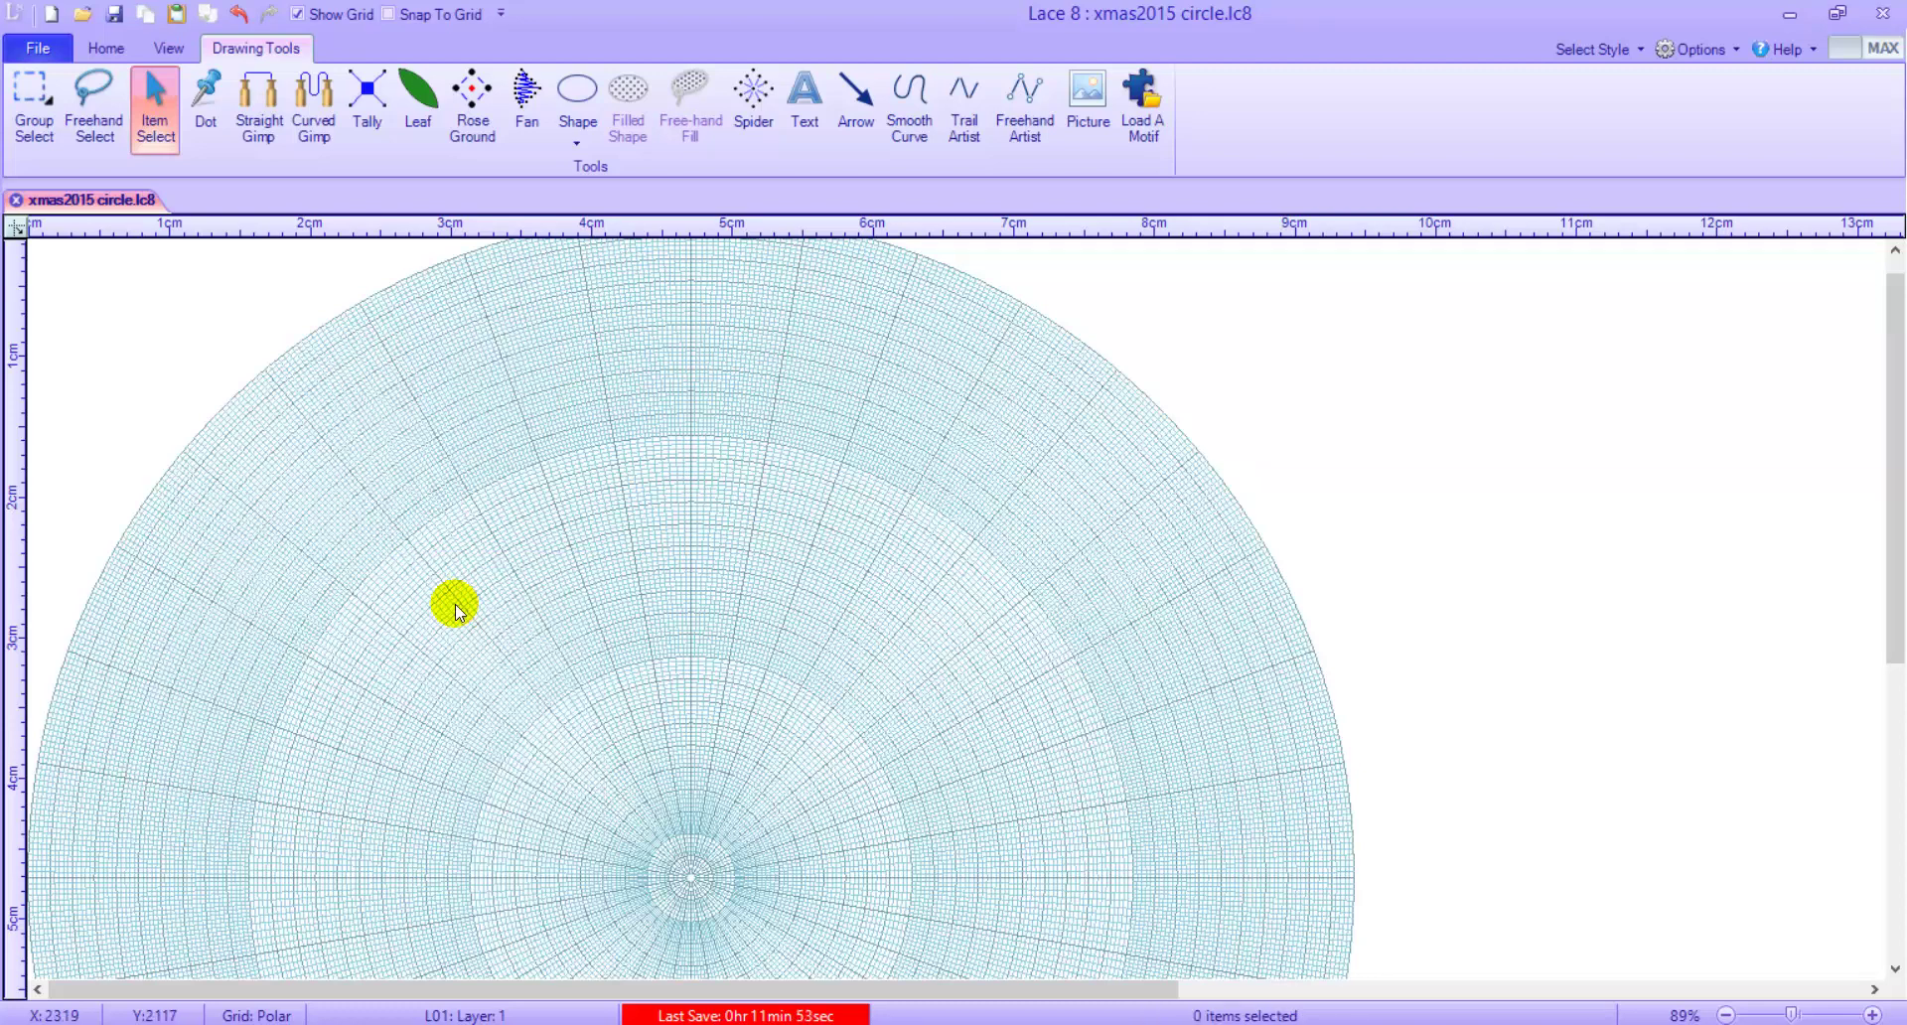
{"action": "right_click", "coordinate": [480, 648]}
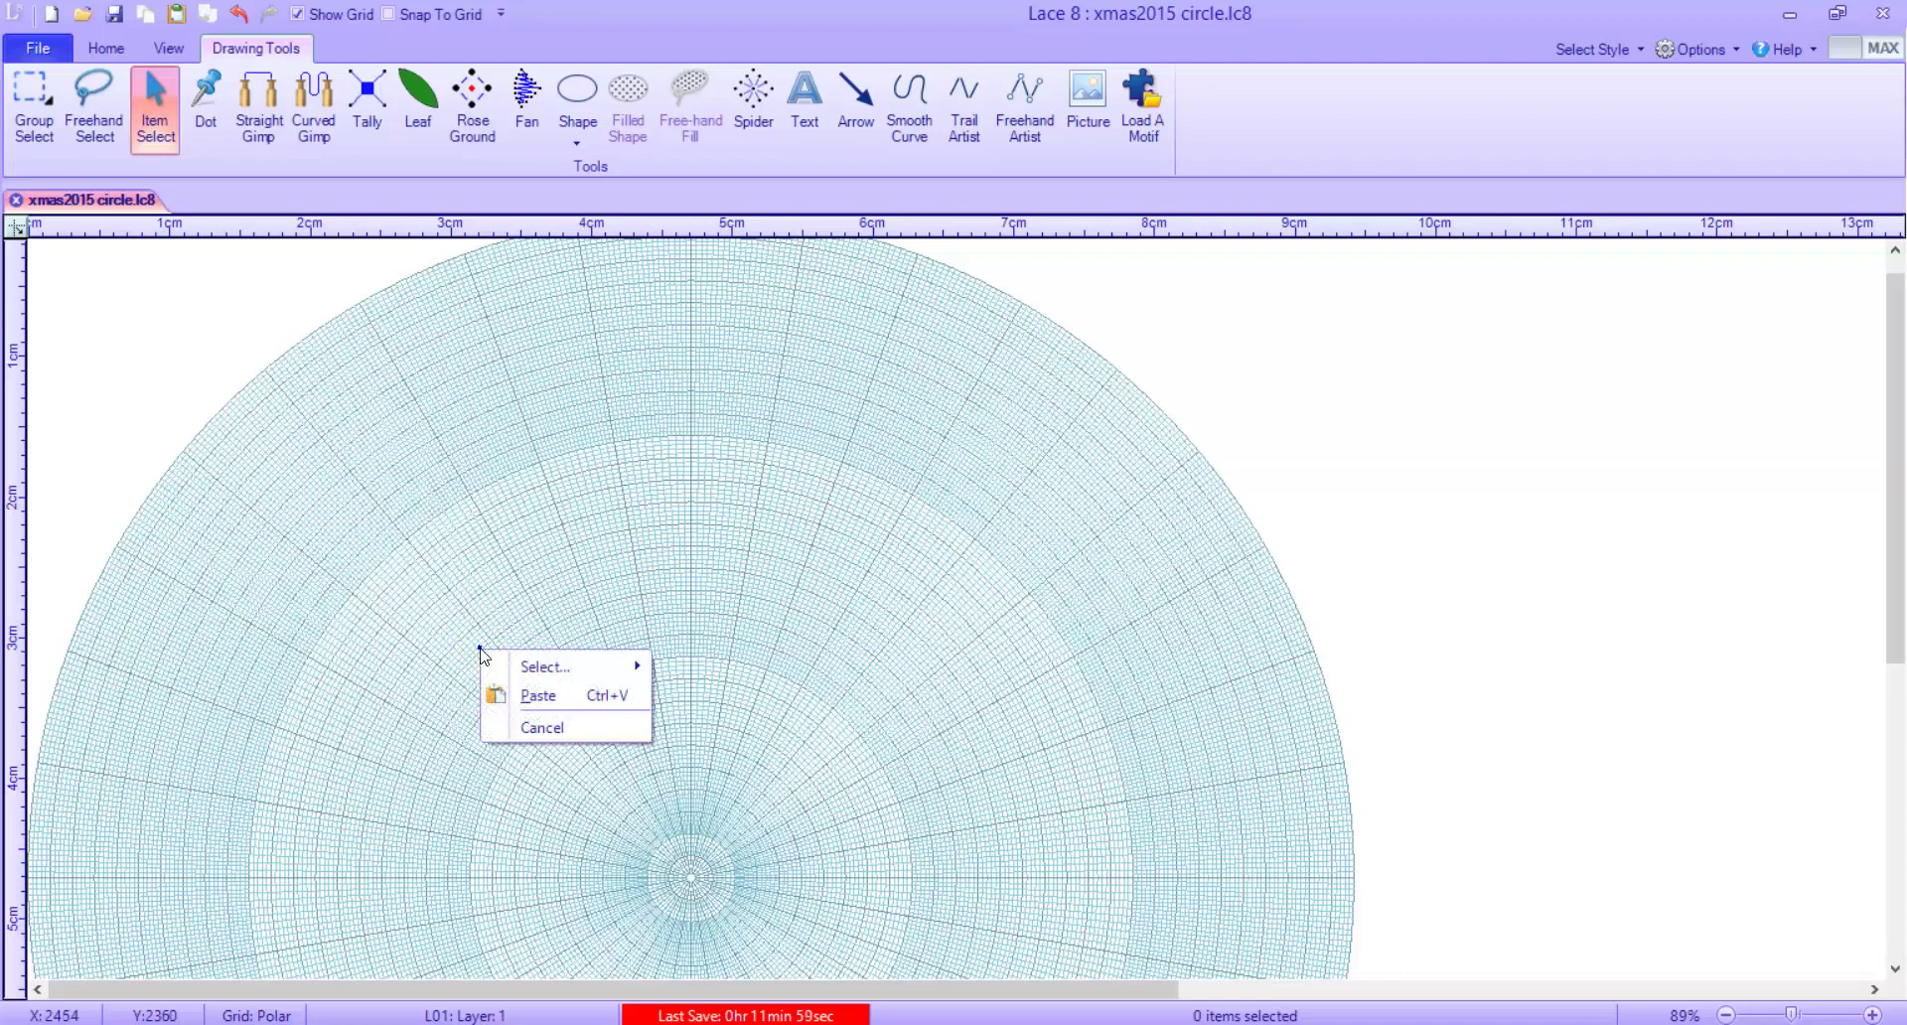
Paste the lace band into the polar grid with rotation angle 0 and offset -25
{"action": "left_click", "coordinate": [542, 694]}
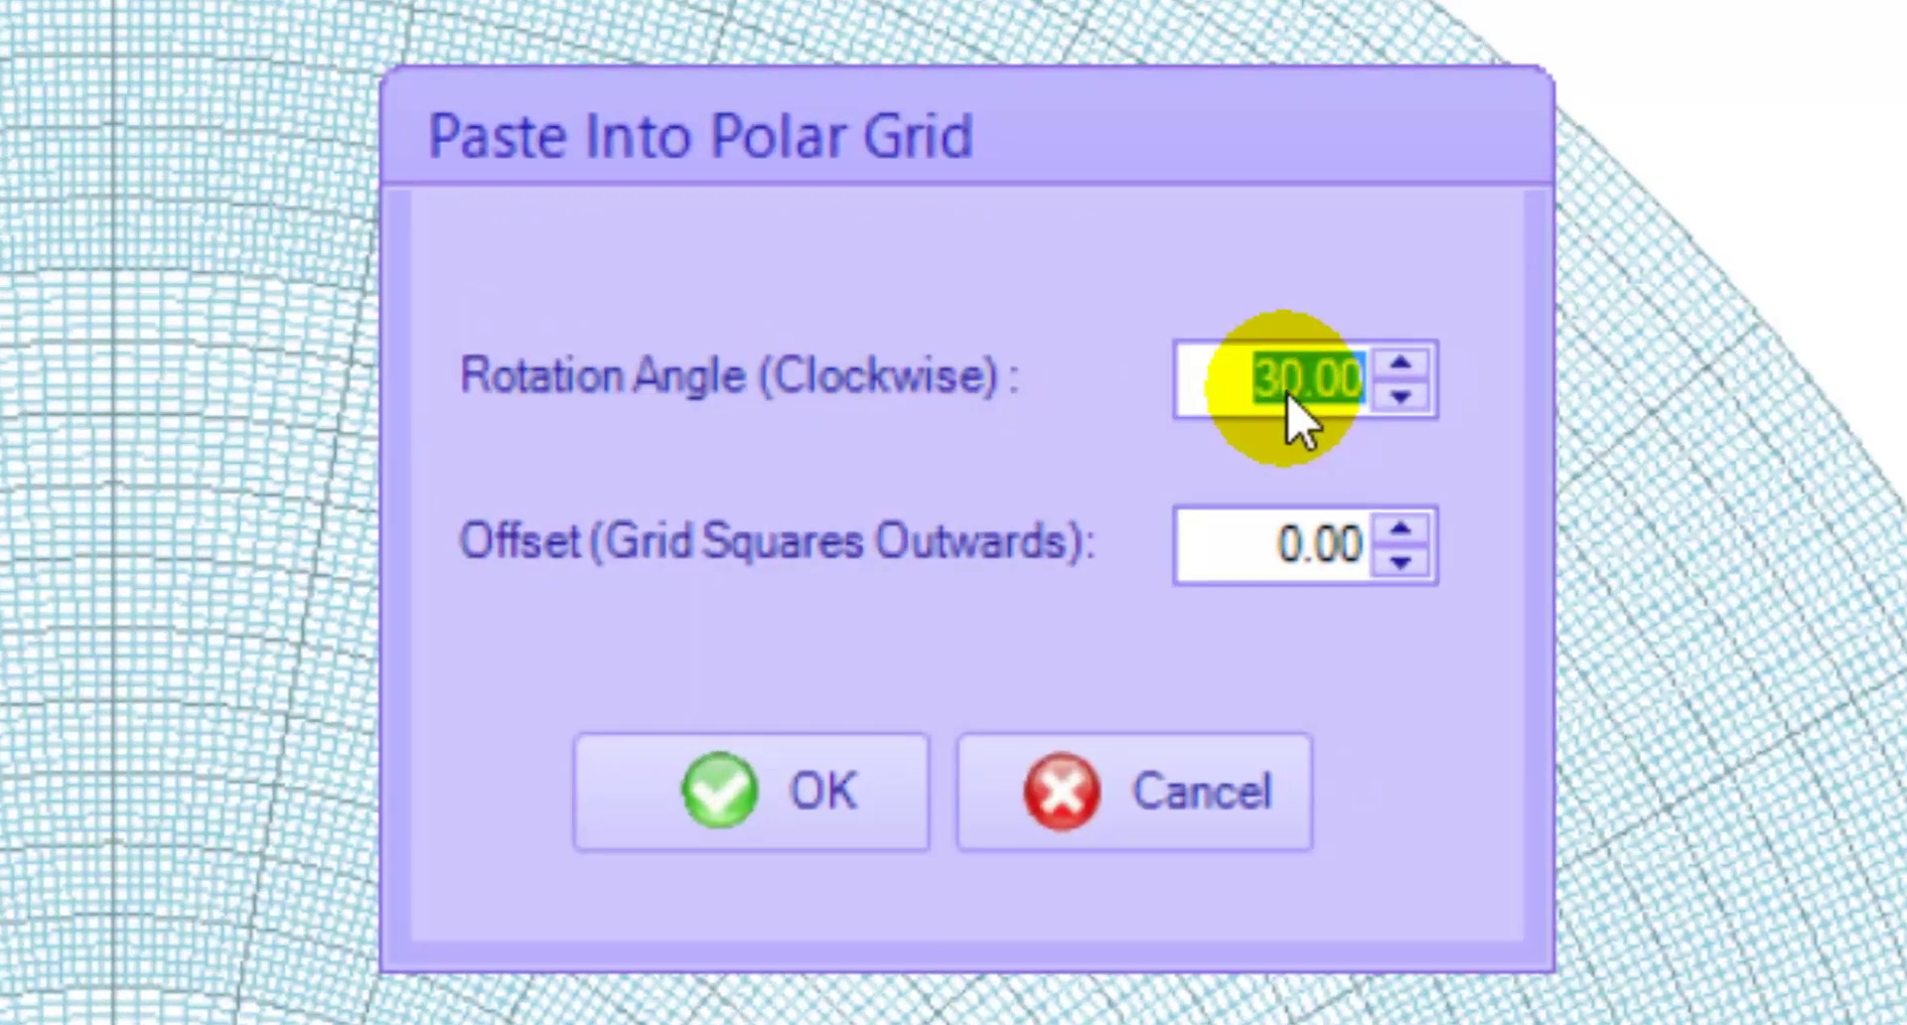
{"action": "type", "text": "0"}
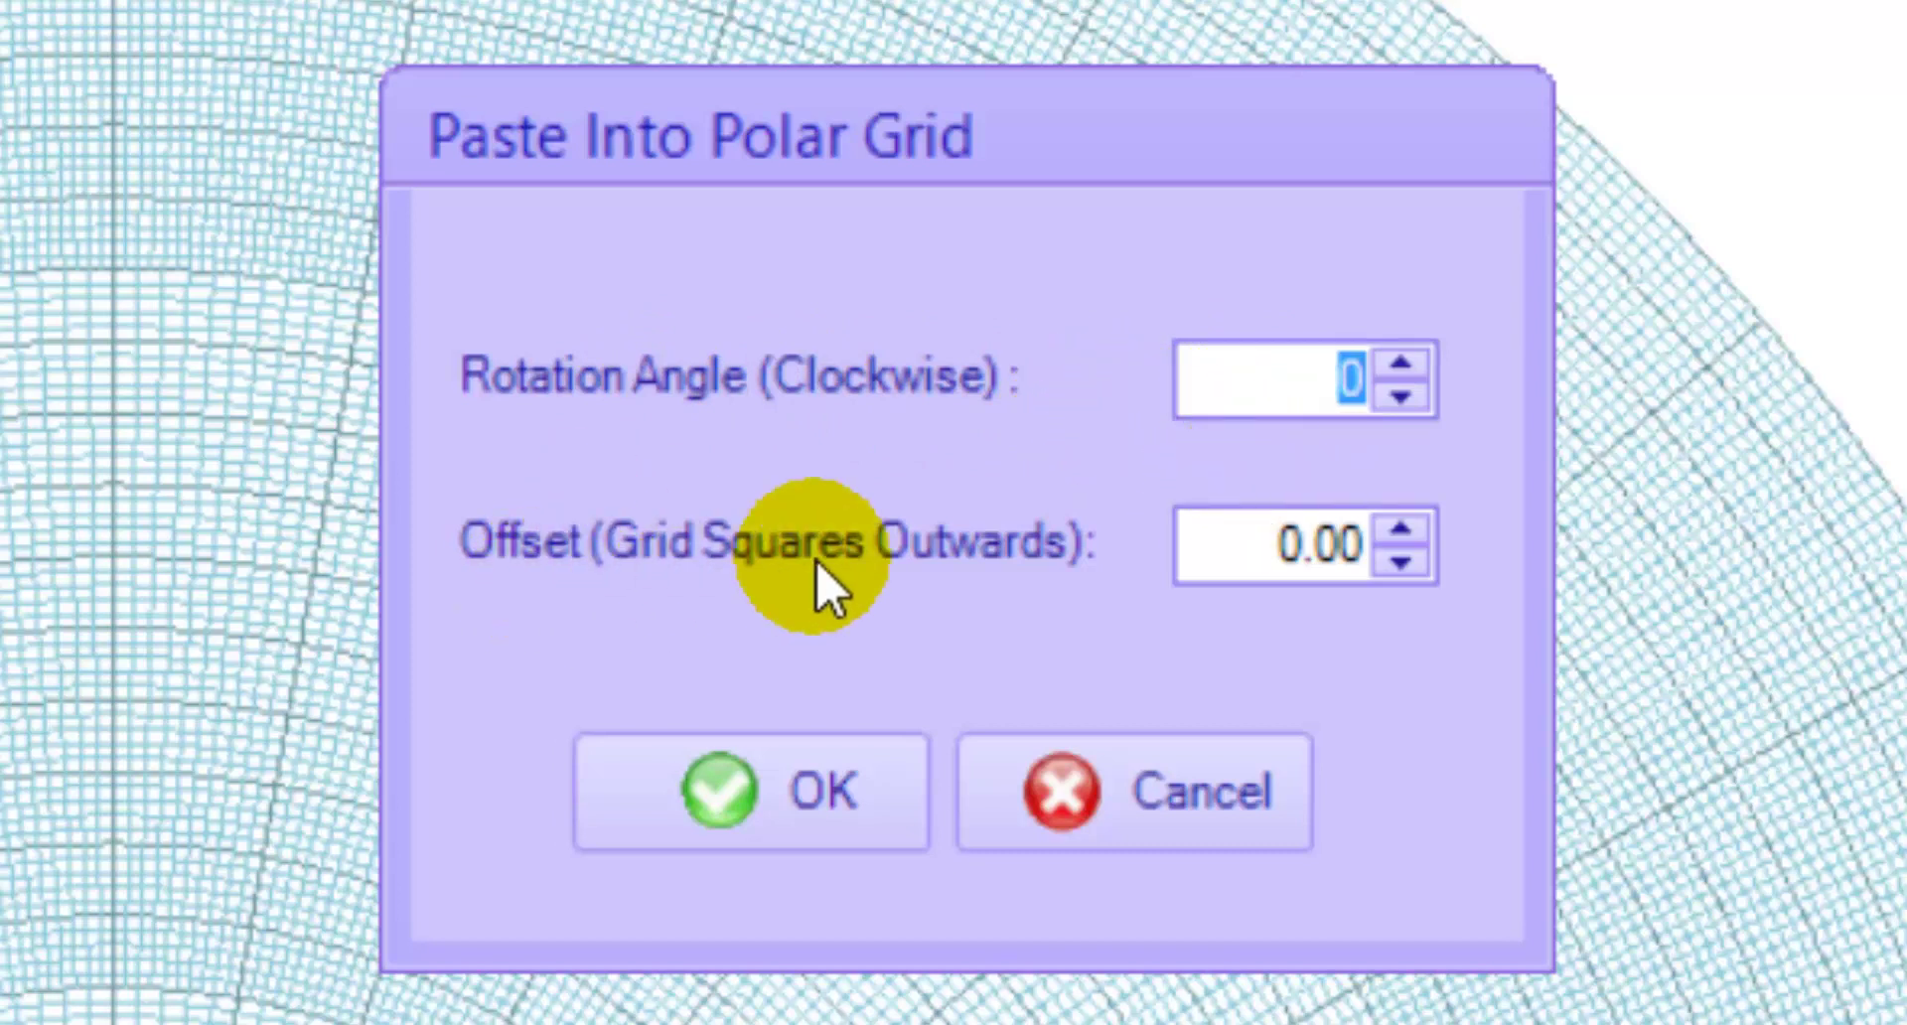
{"action": "left_click_drag", "start_coordinate": [1324, 549], "coordinate": [1222, 562]}
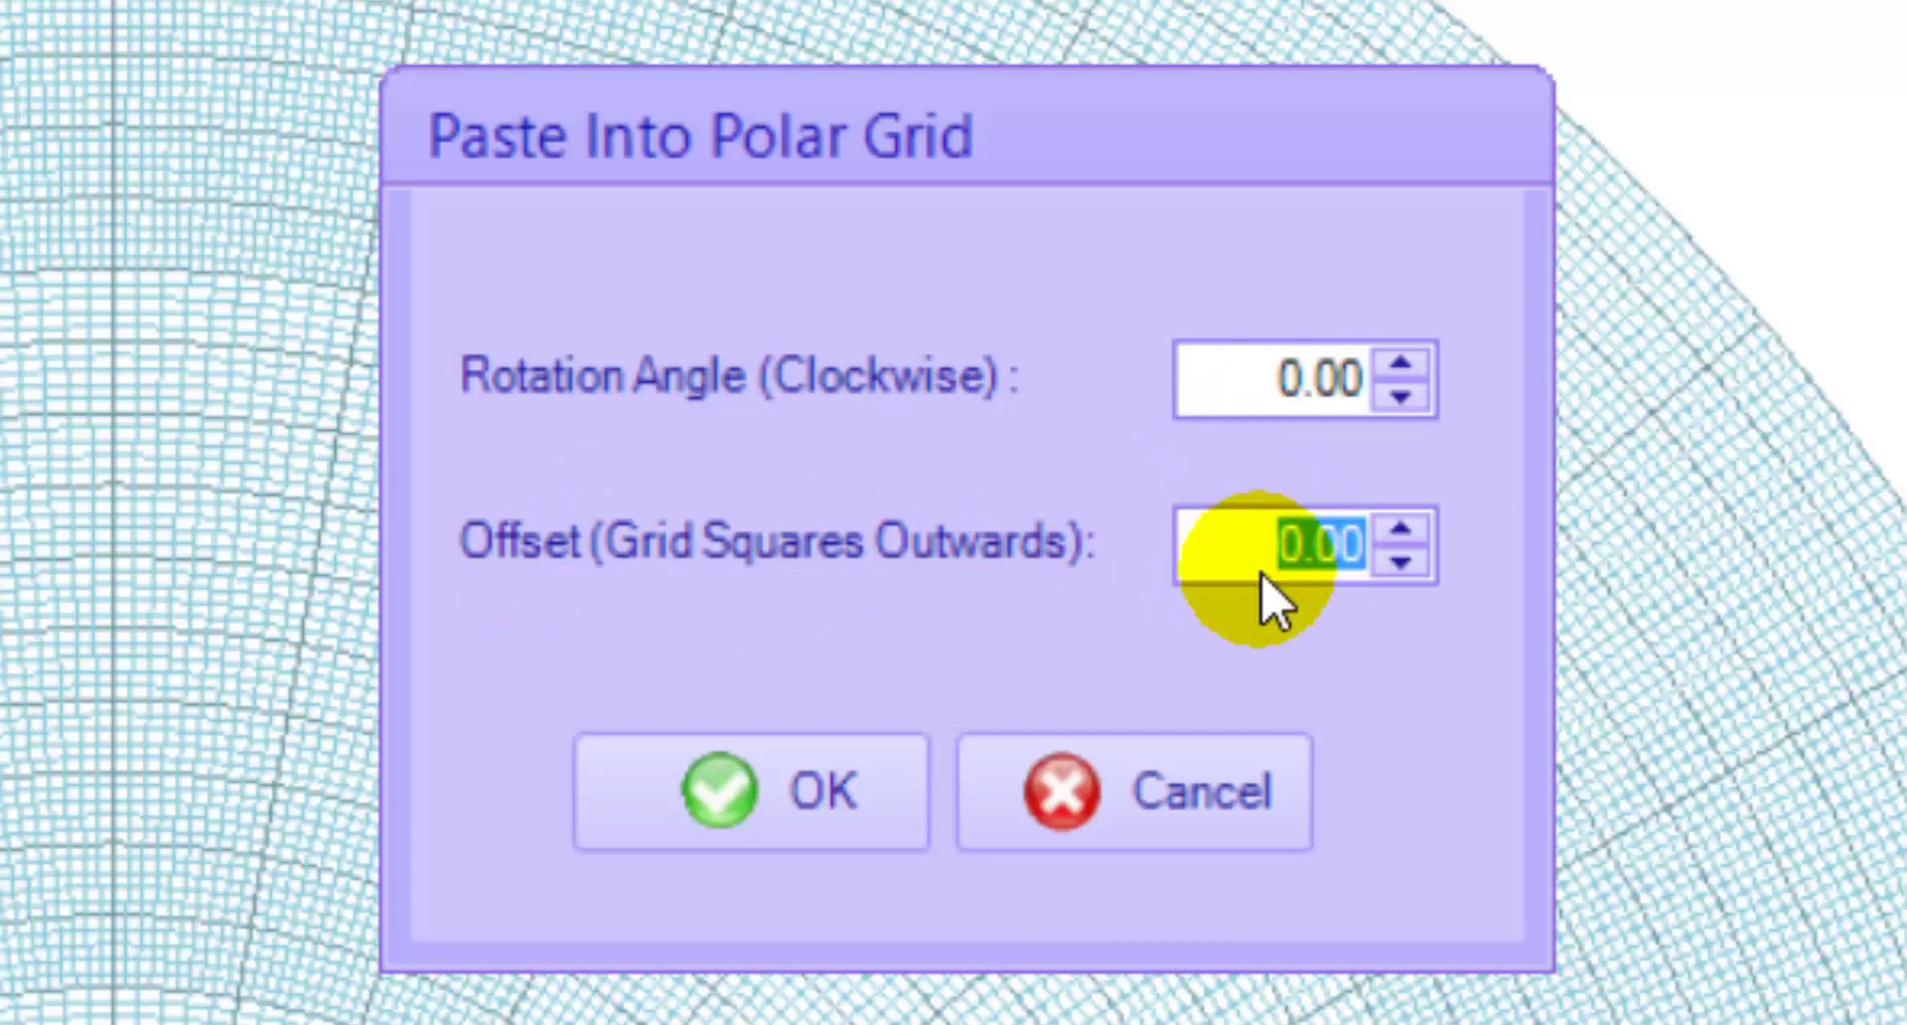
{"action": "key", "text": "BackSpace"}
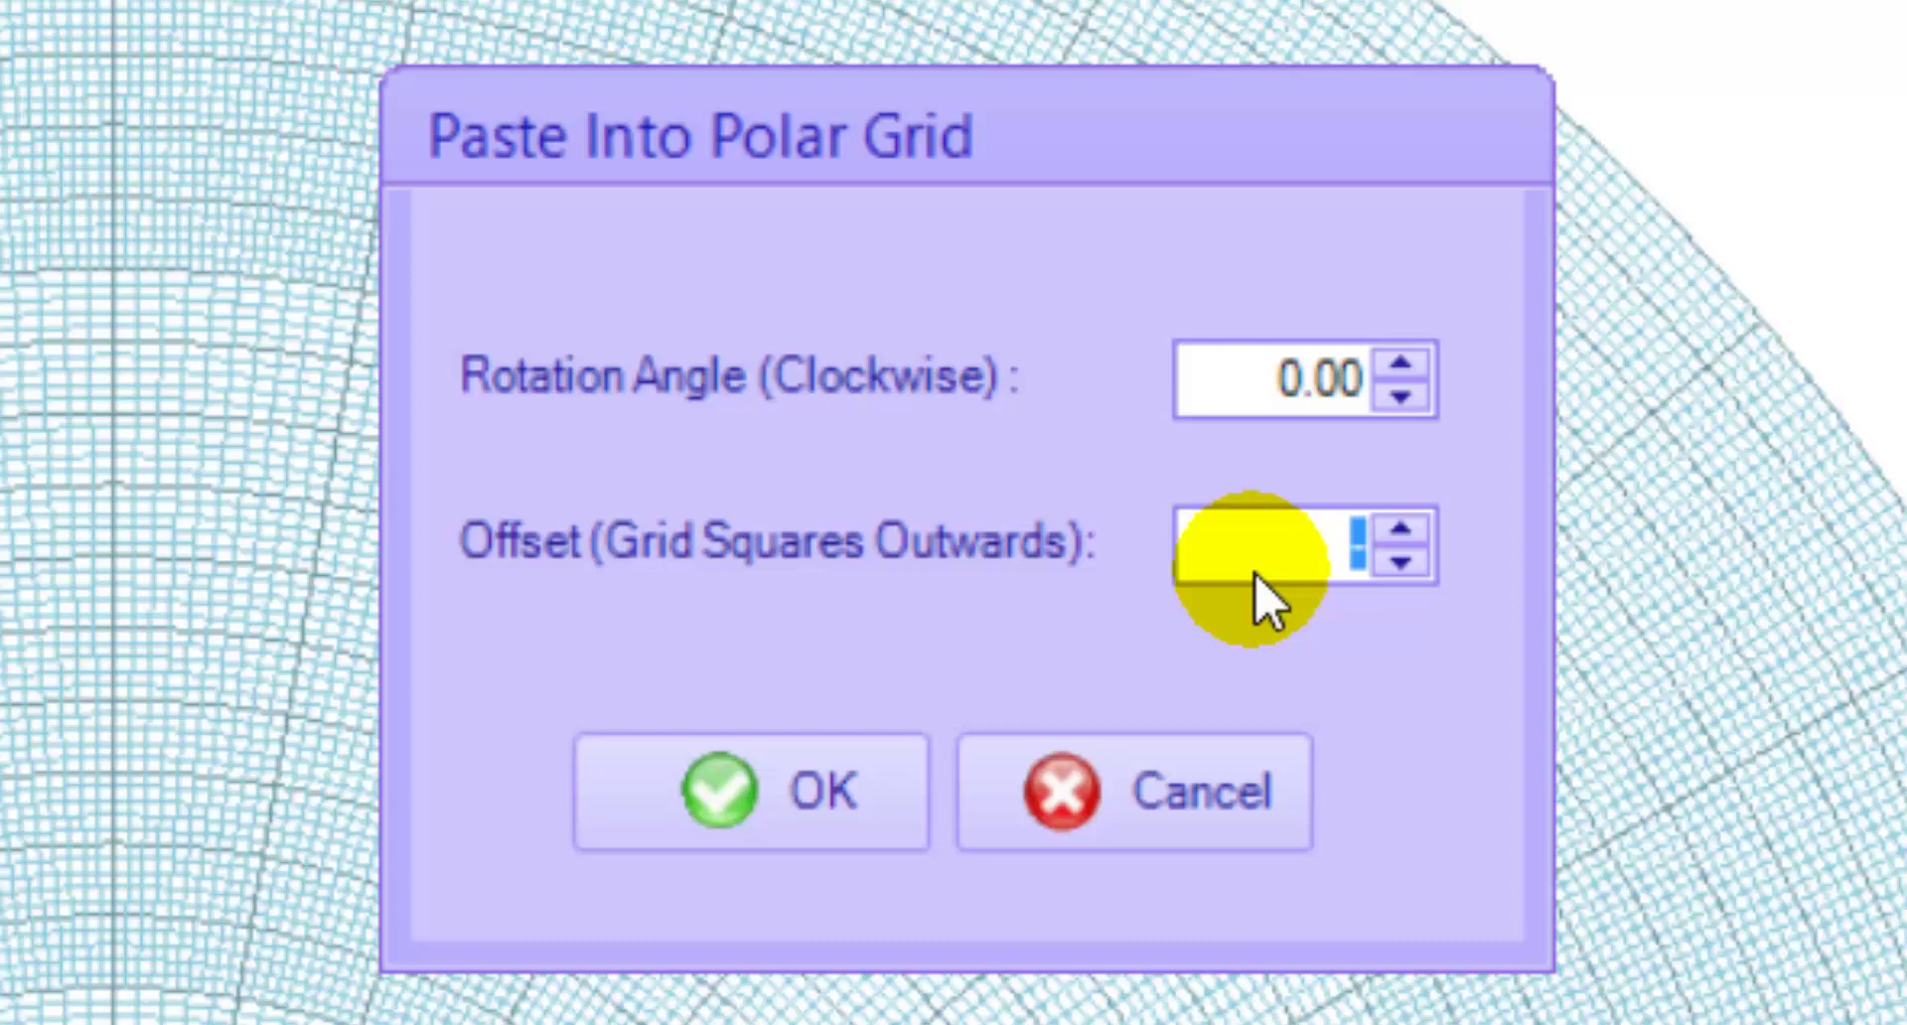
{"action": "type", "text": "-25"}
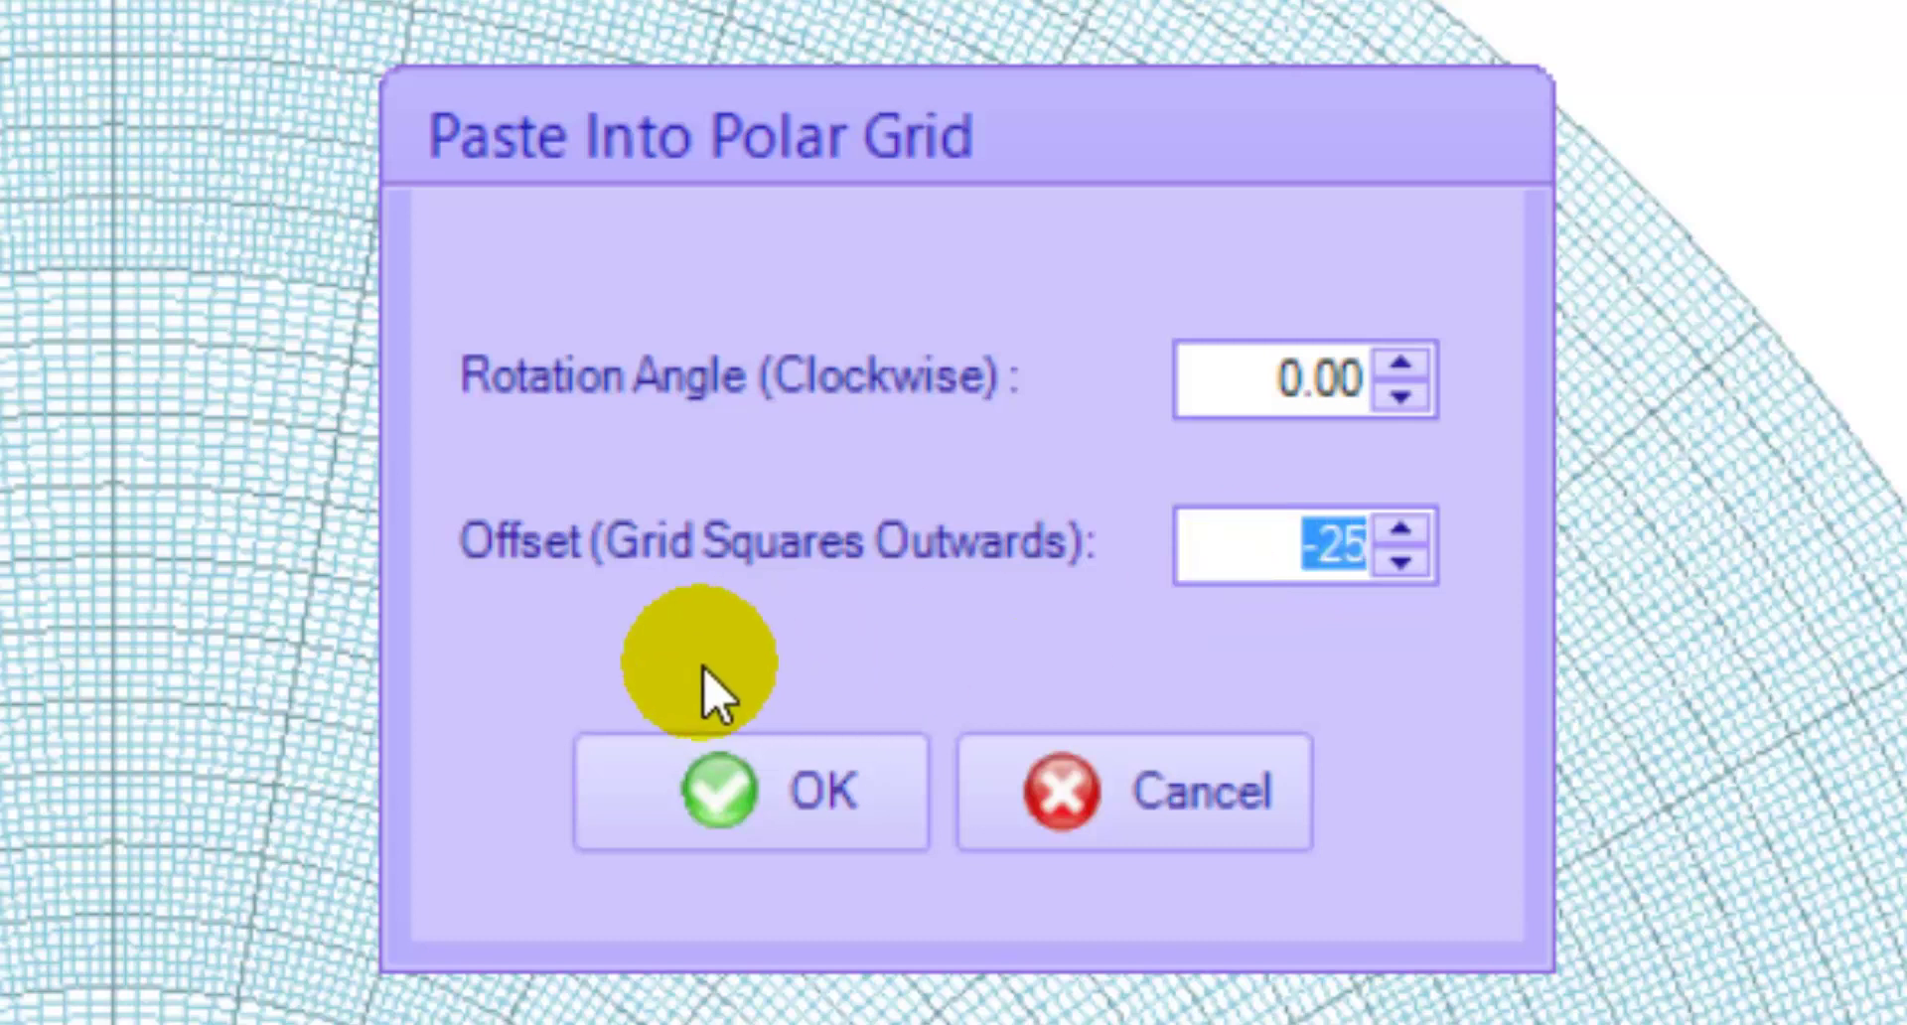
{"action": "left_click", "coordinate": [723, 824]}
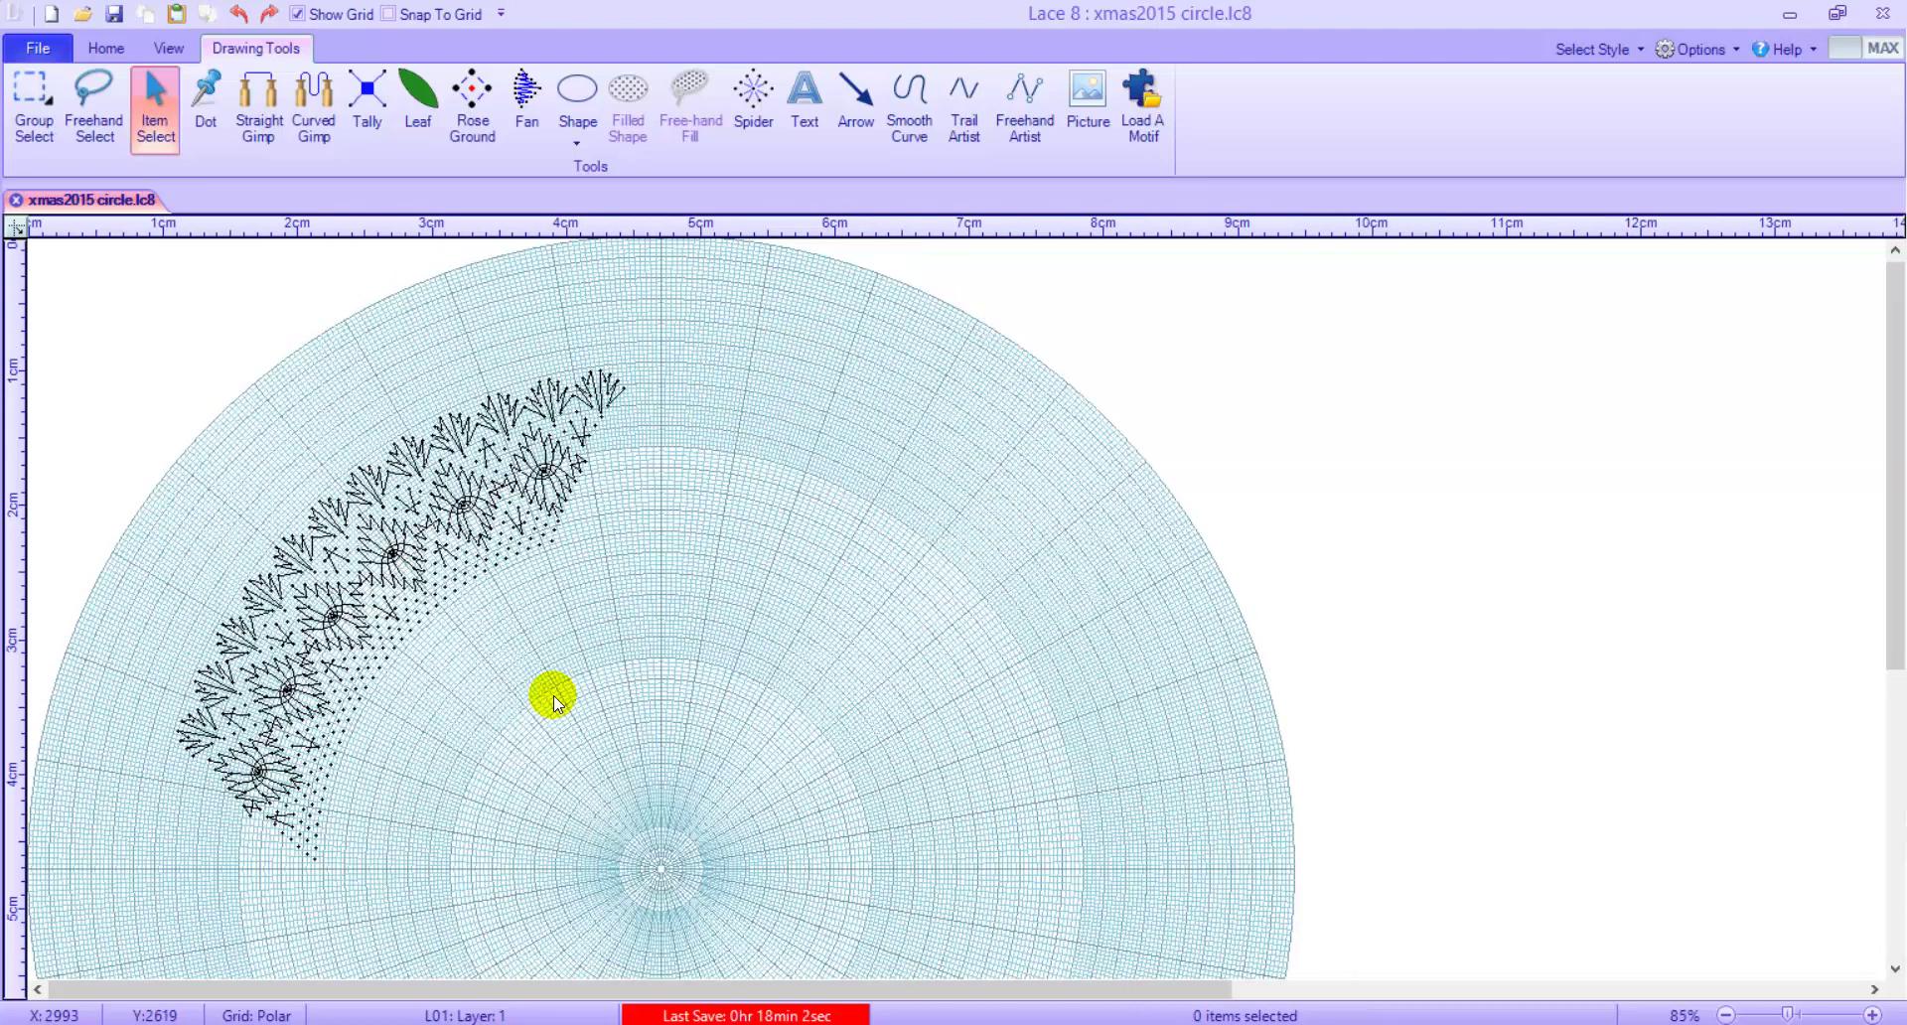
Marquee-select the entire pasted lace band (1194 objects) with Group Select and copy it
{"action": "left_click", "coordinate": [40, 104]}
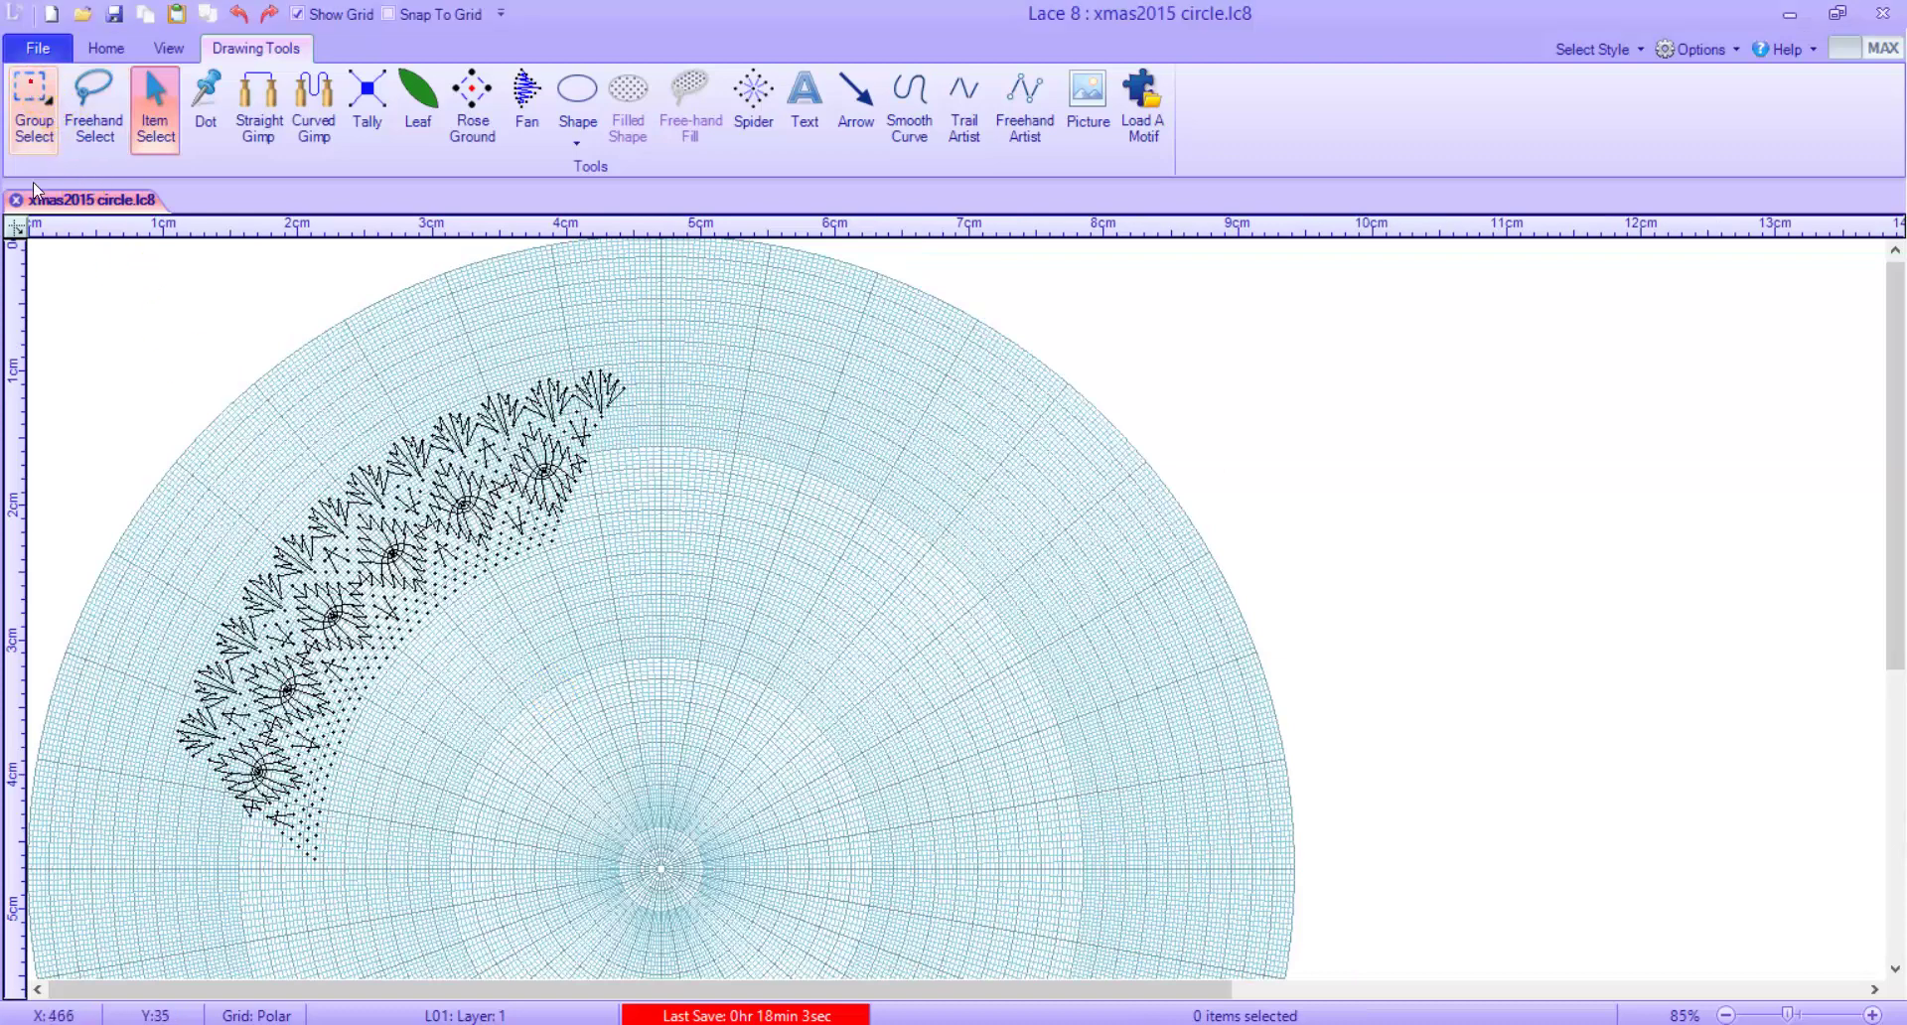
{"action": "left_click_drag", "start_coordinate": [110, 892], "coordinate": [777, 290]}
{"action": "right_click", "coordinate": [423, 562]}
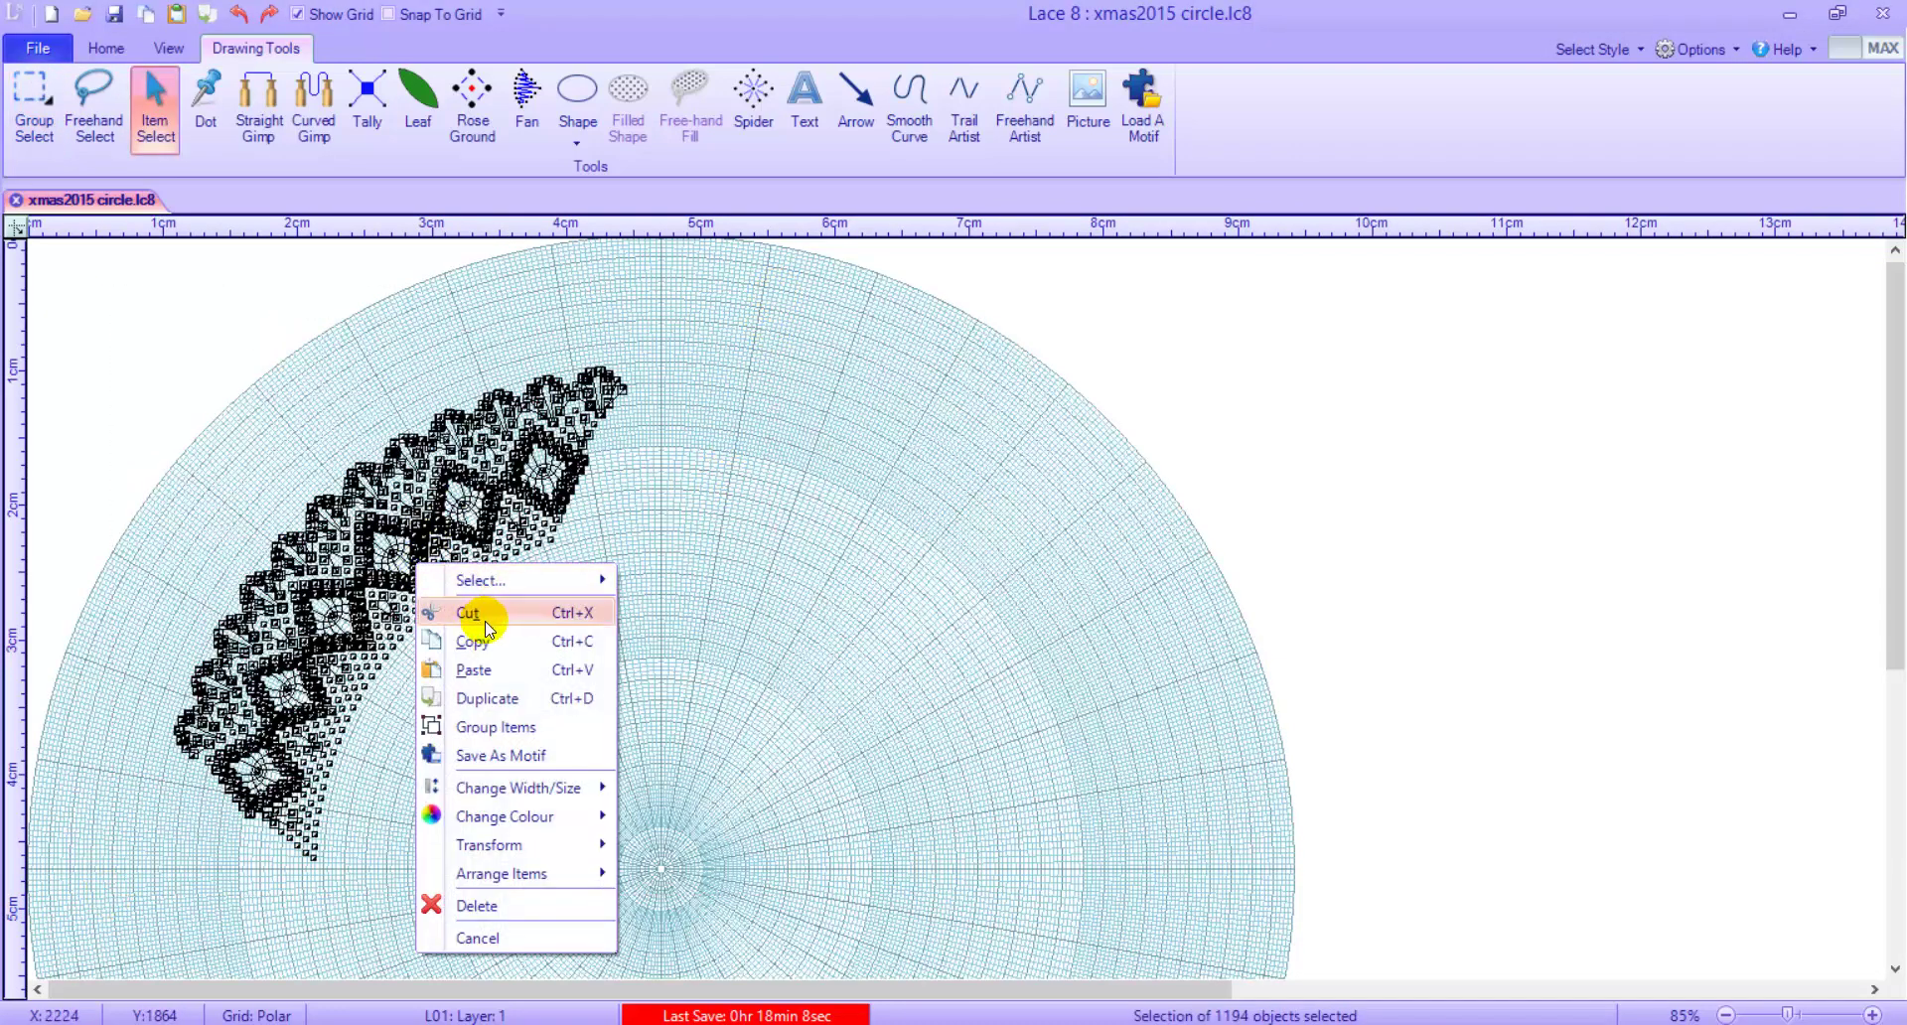
{"action": "left_click", "coordinate": [481, 641]}
{"action": "left_click", "coordinate": [592, 660]}
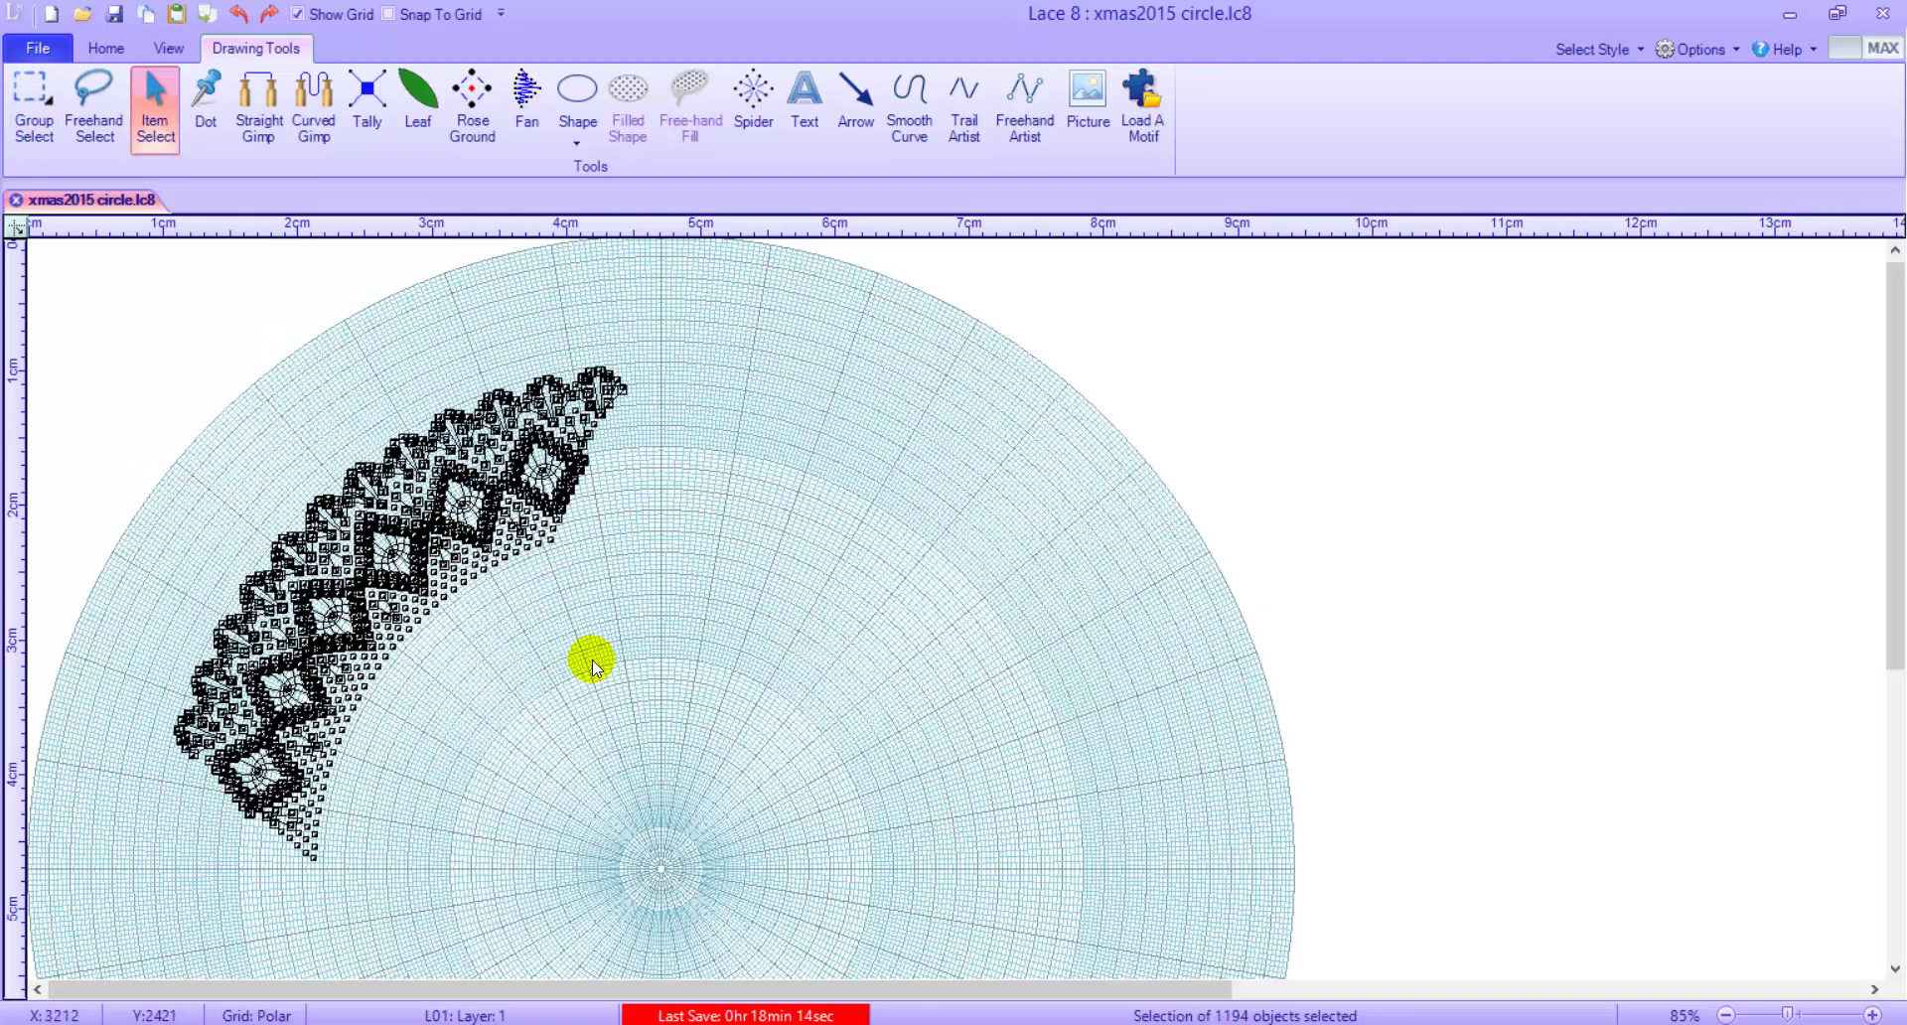
Paste a second copy of the lace band with a 72° rotation angle
{"action": "right_click", "coordinate": [592, 659]}
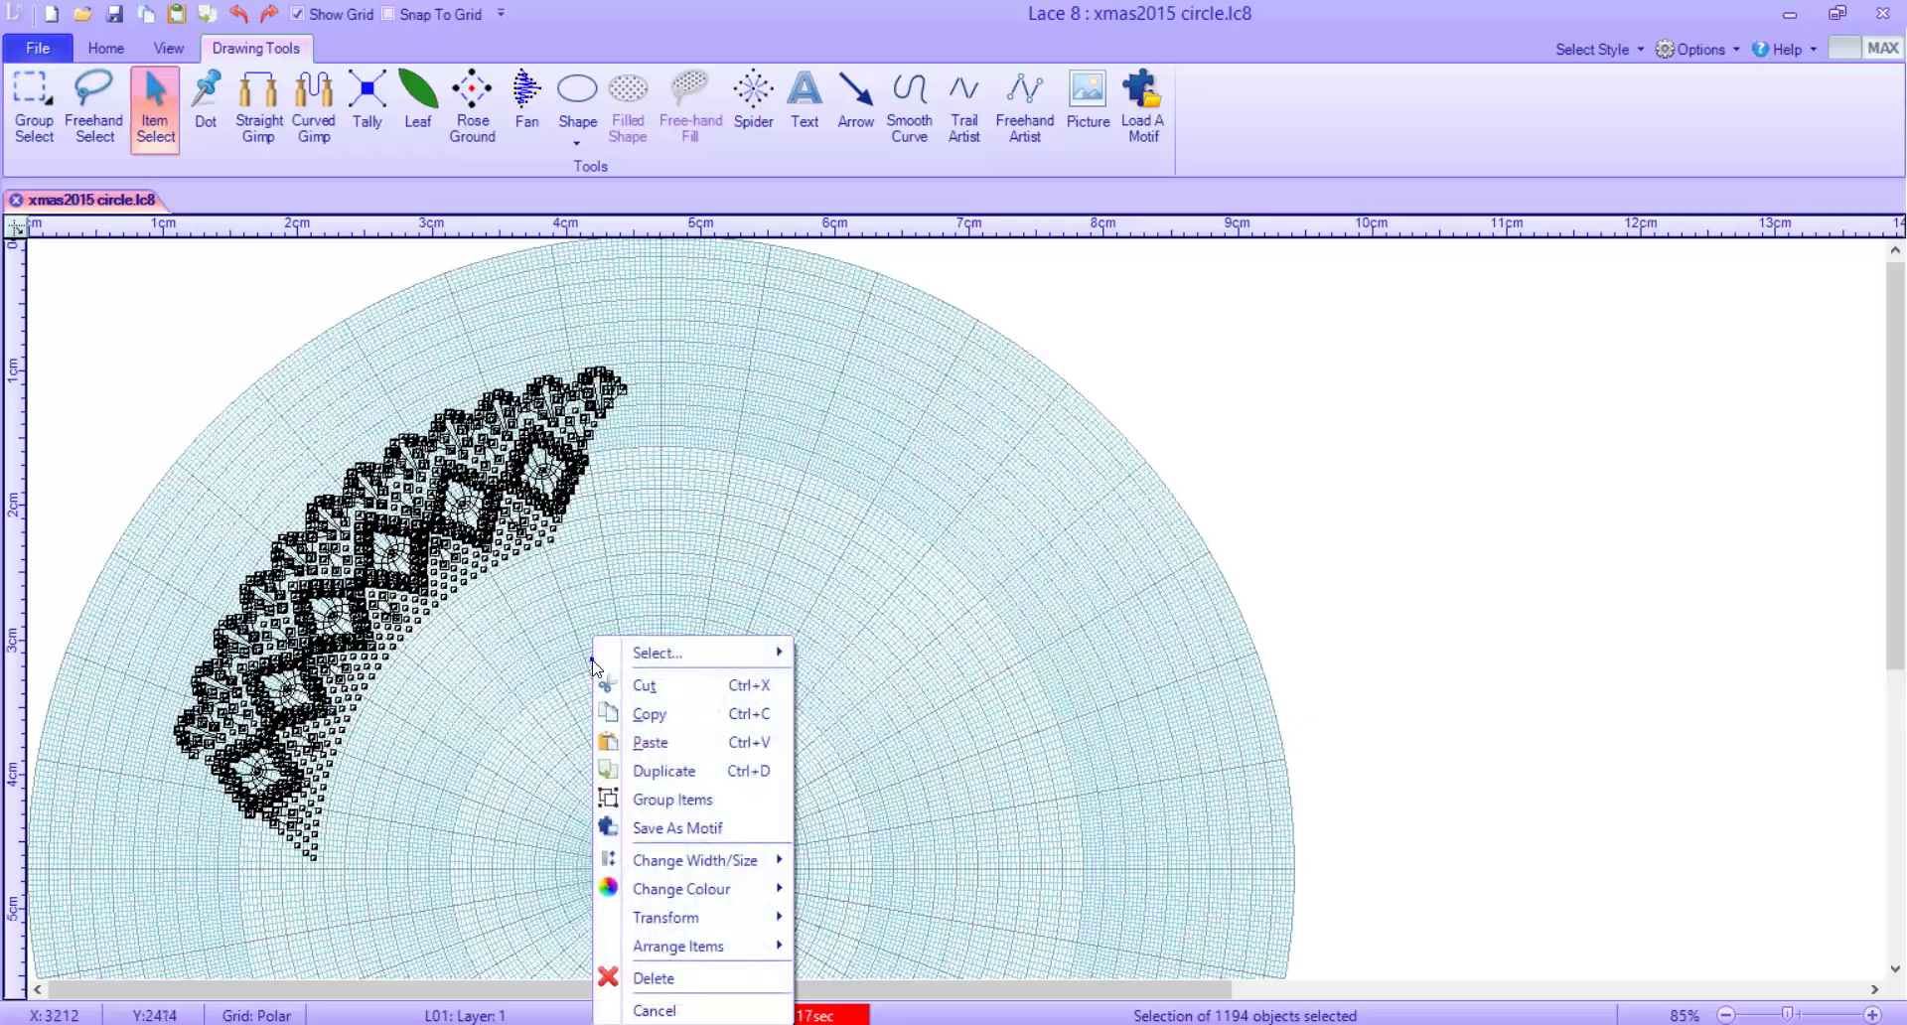
{"action": "left_click", "coordinate": [660, 753]}
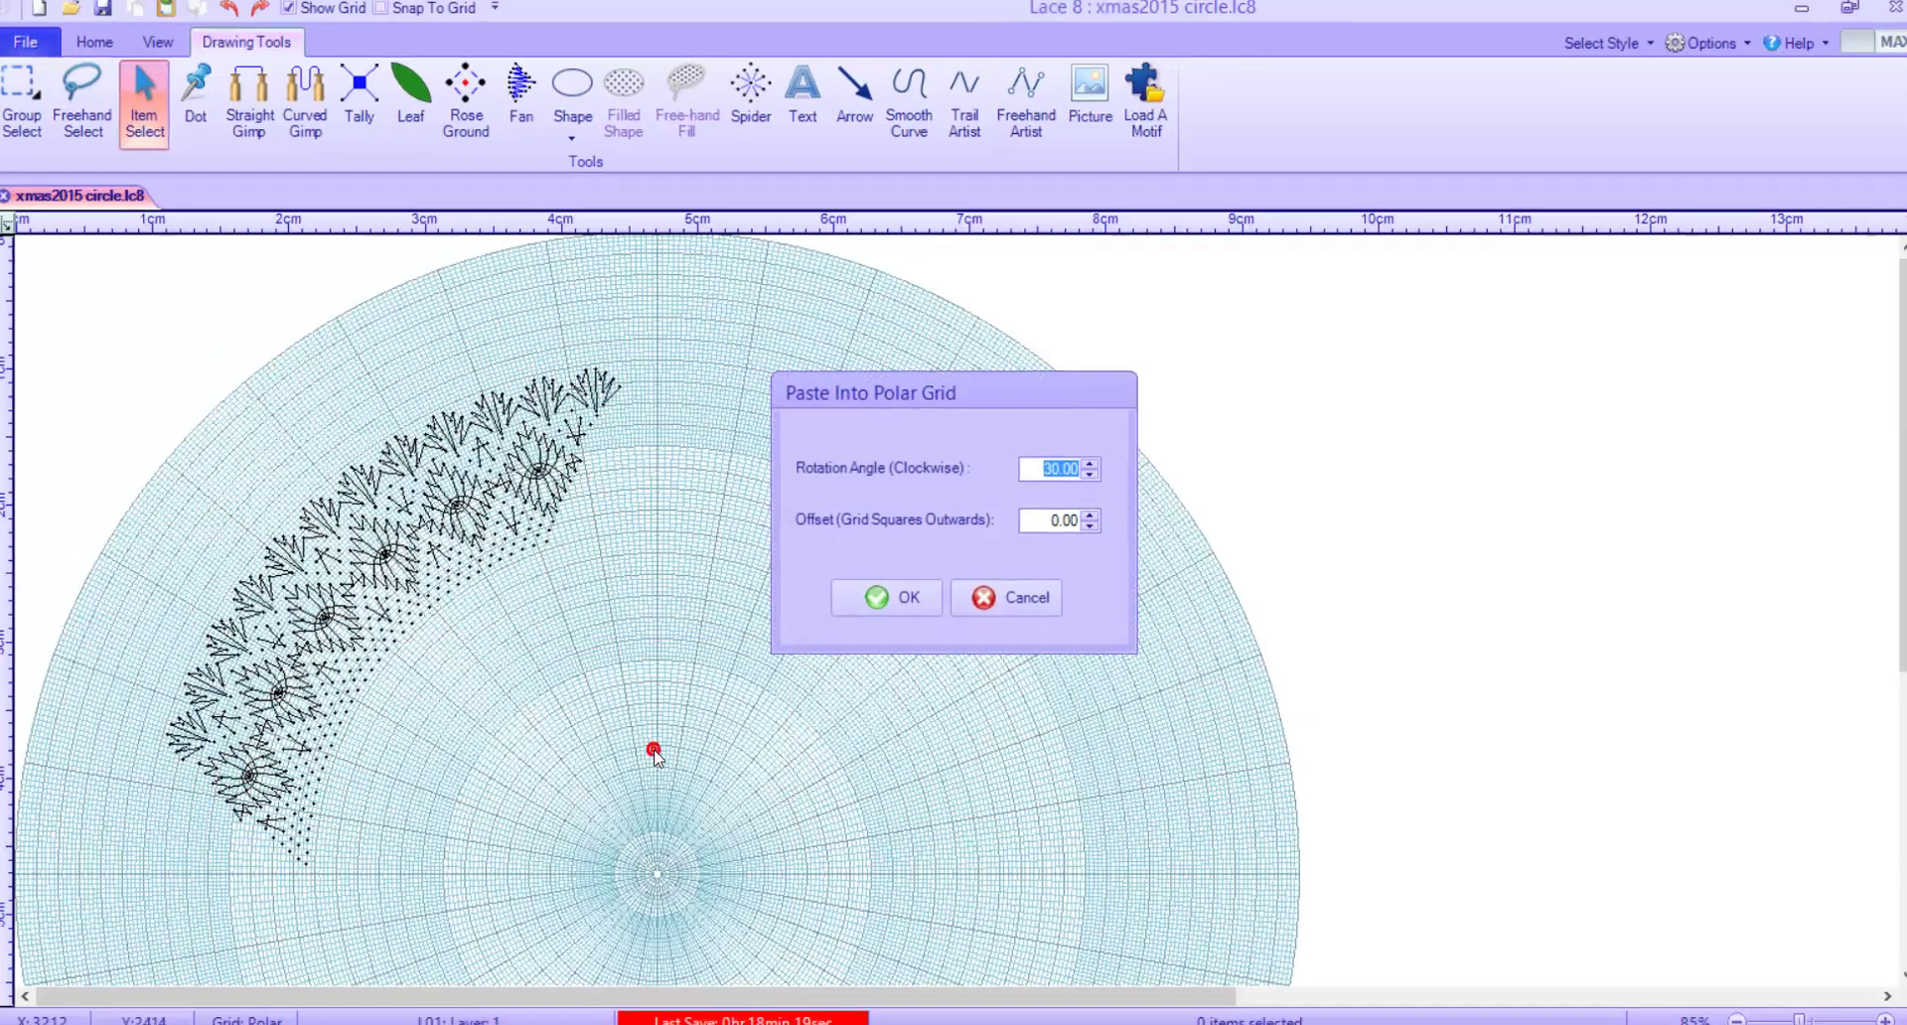
{"action": "left_click", "coordinate": [1055, 479]}
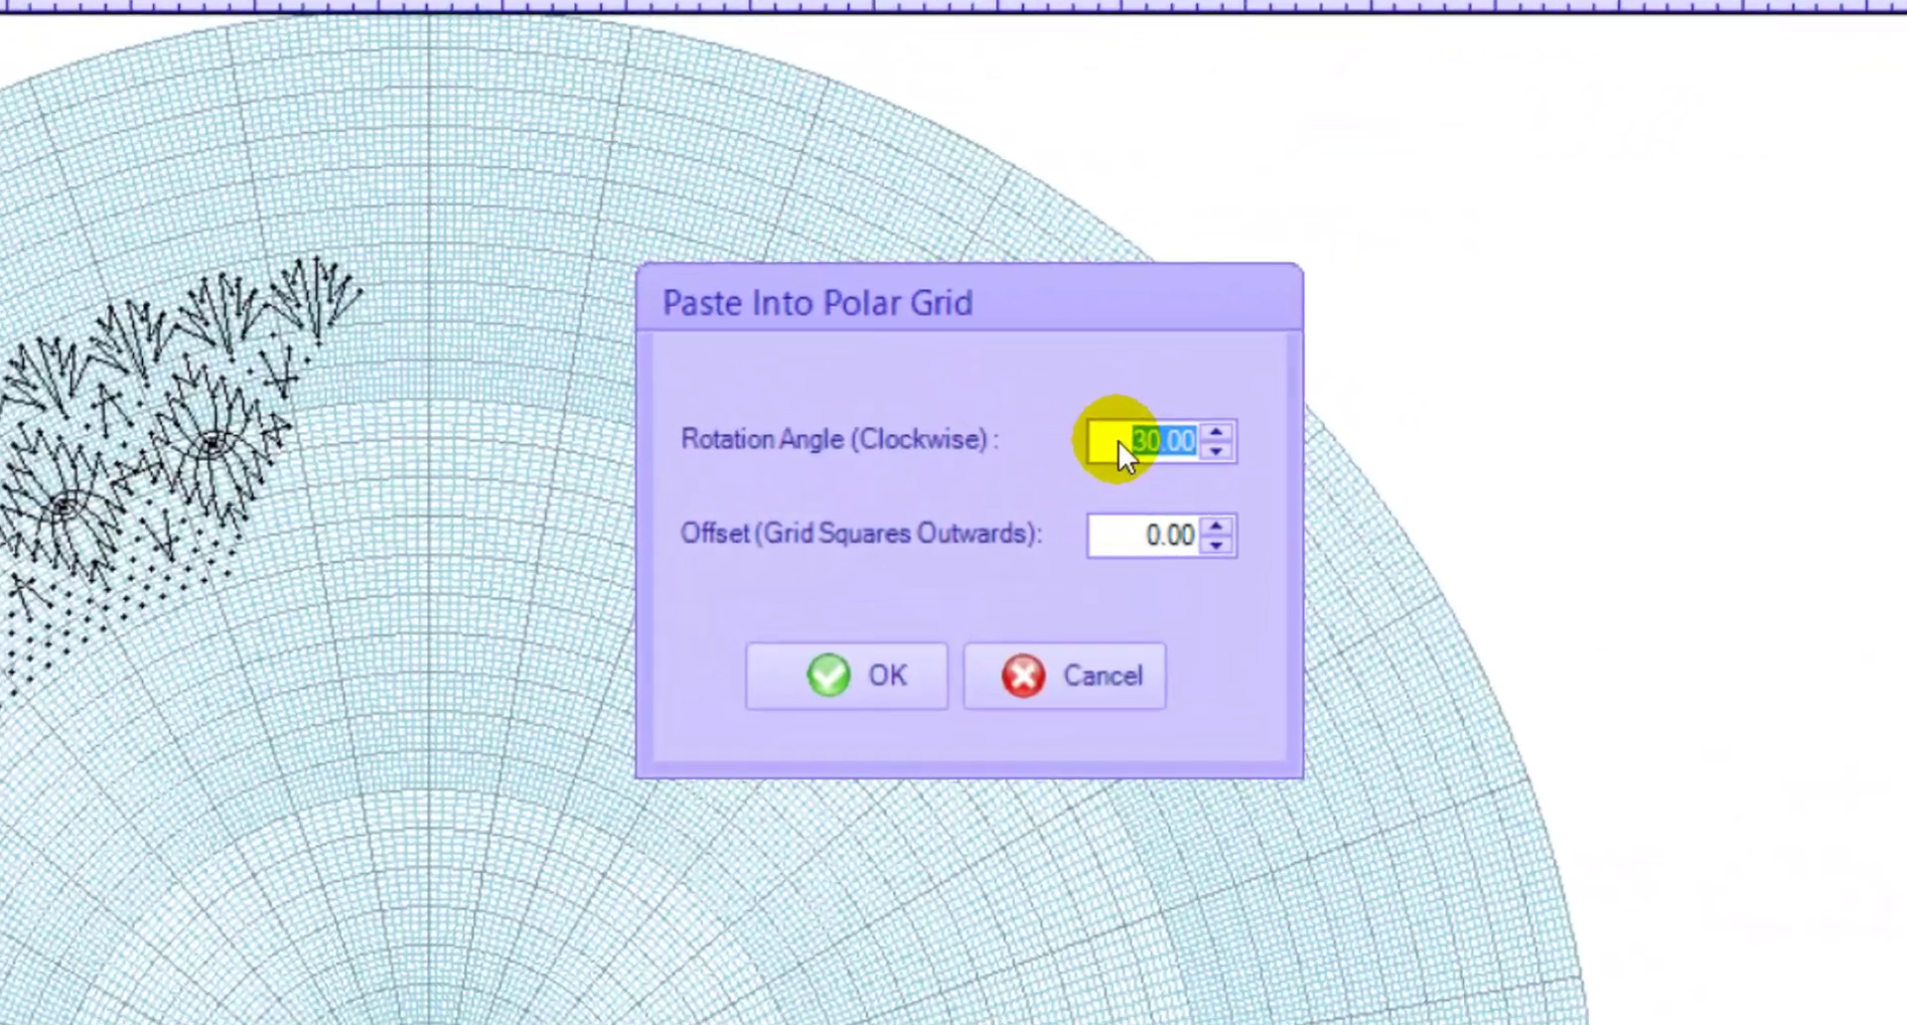
{"action": "type", "text": "72"}
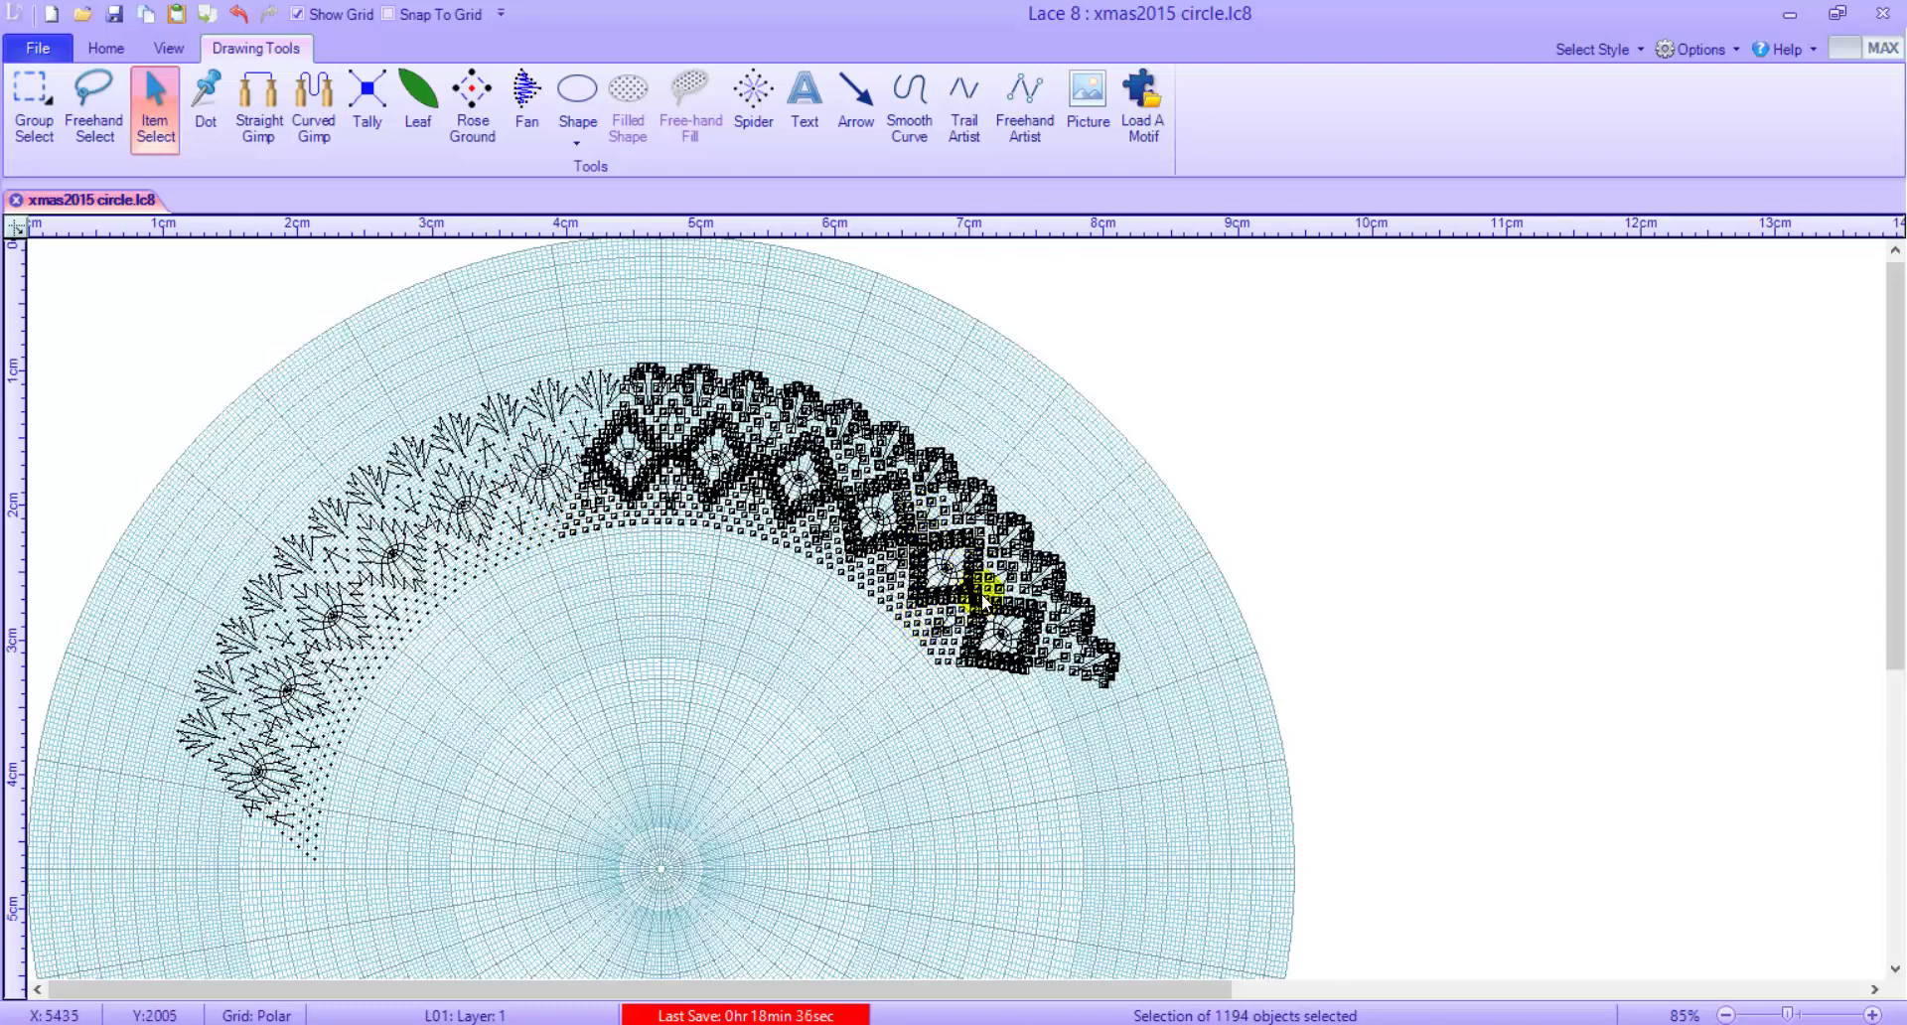
Paste three more band copies at rotation angles 144°, 216° and 288°
{"action": "right_click", "coordinate": [624, 695]}
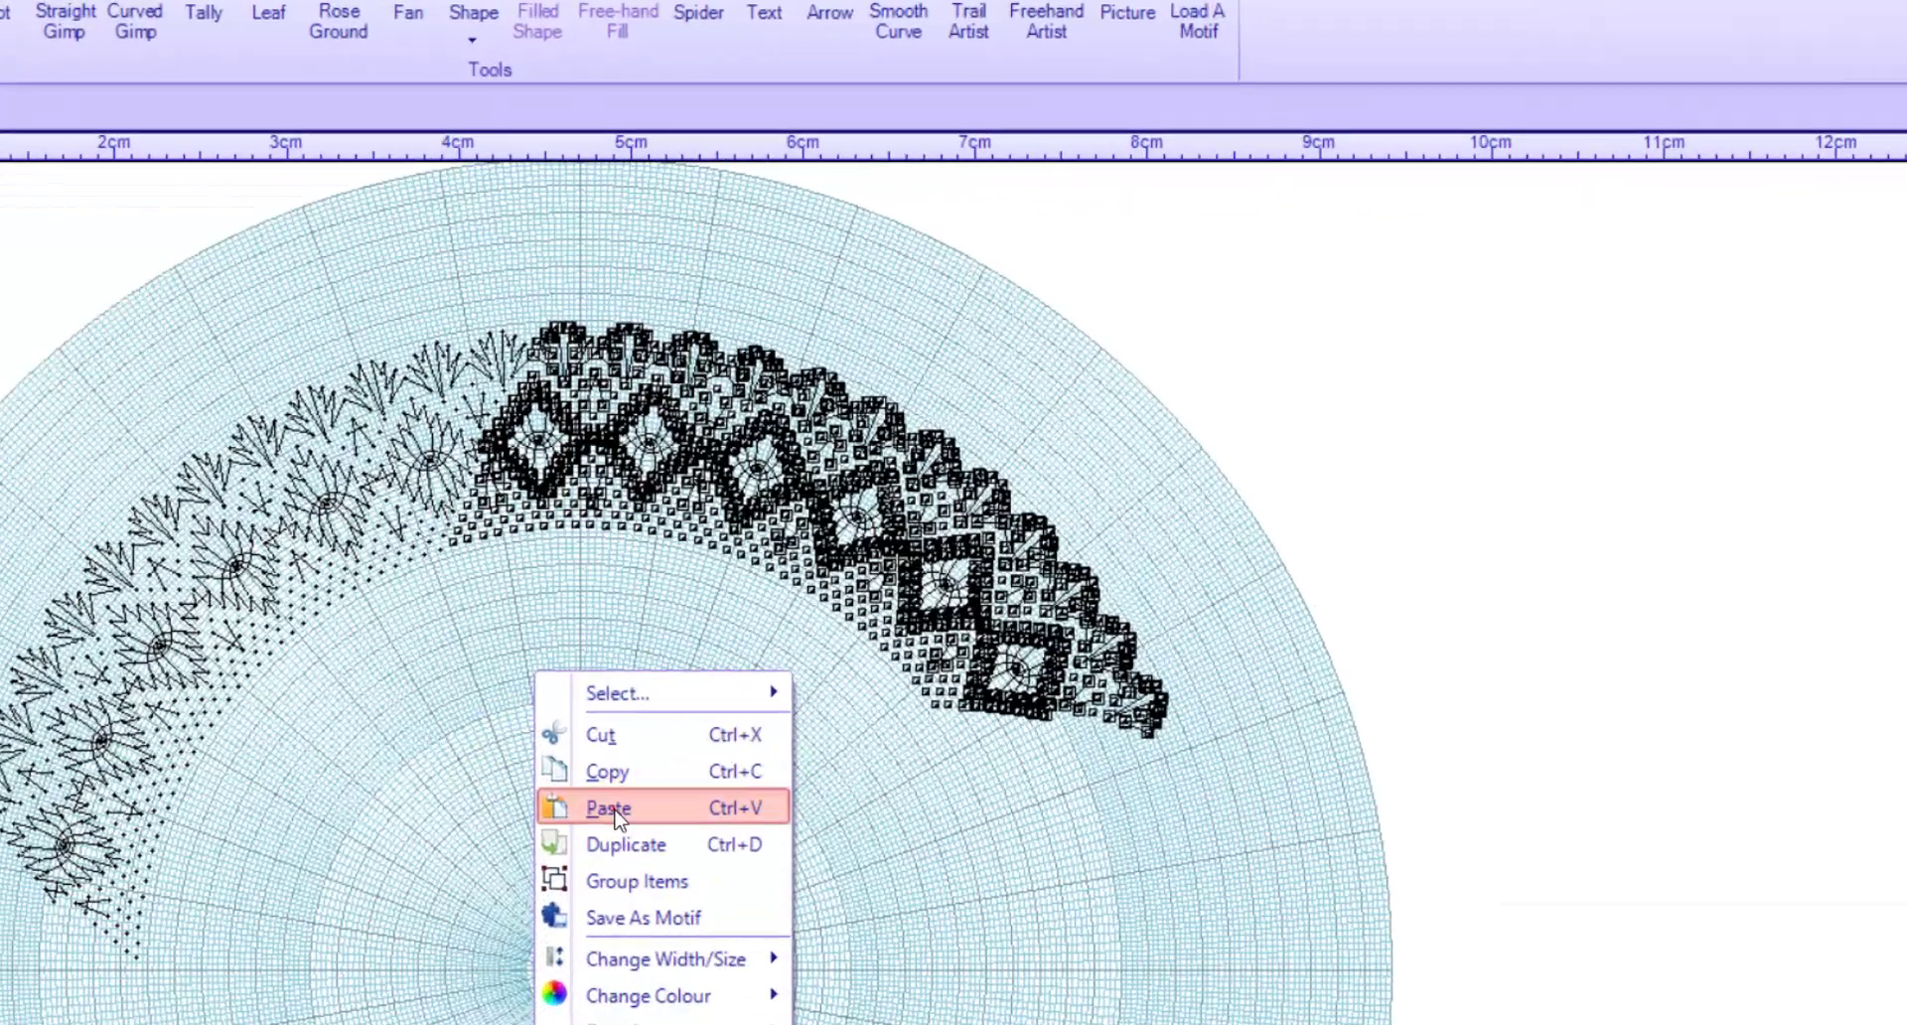
{"action": "left_click", "coordinate": [610, 808]}
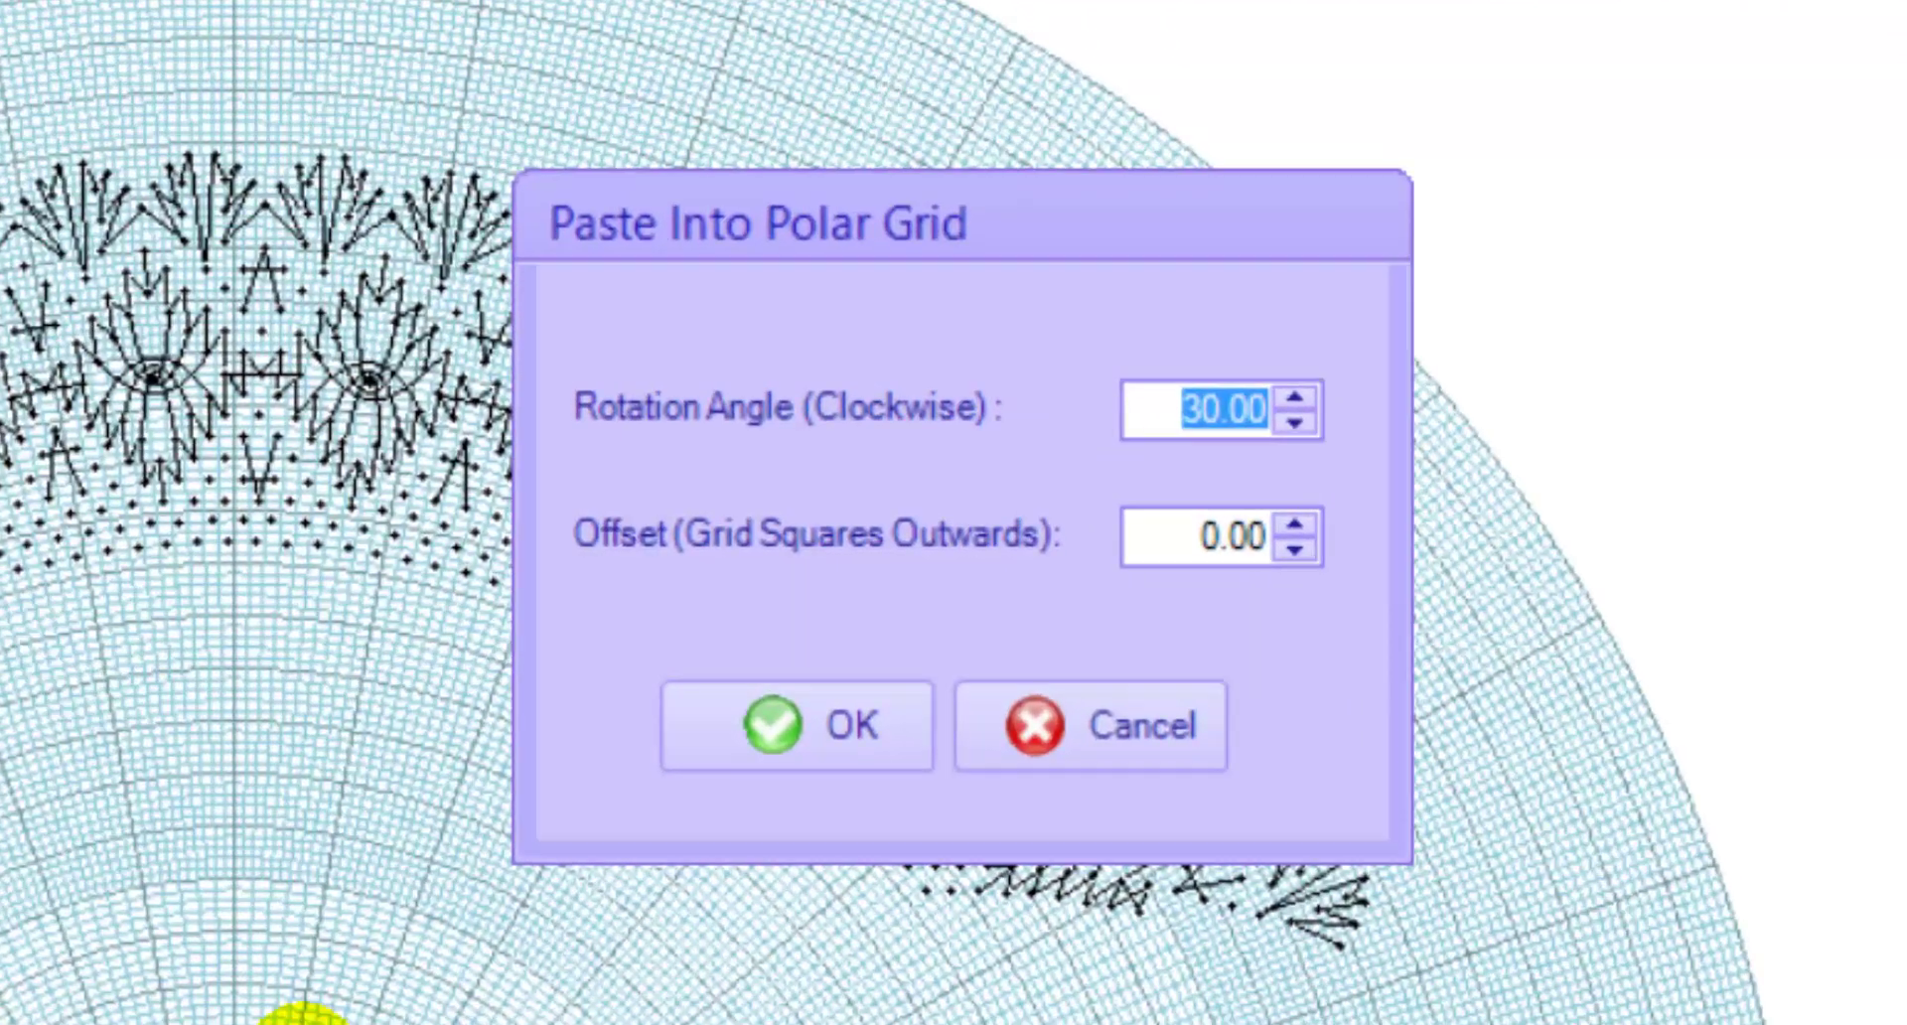
{"action": "type", "text": "144"}
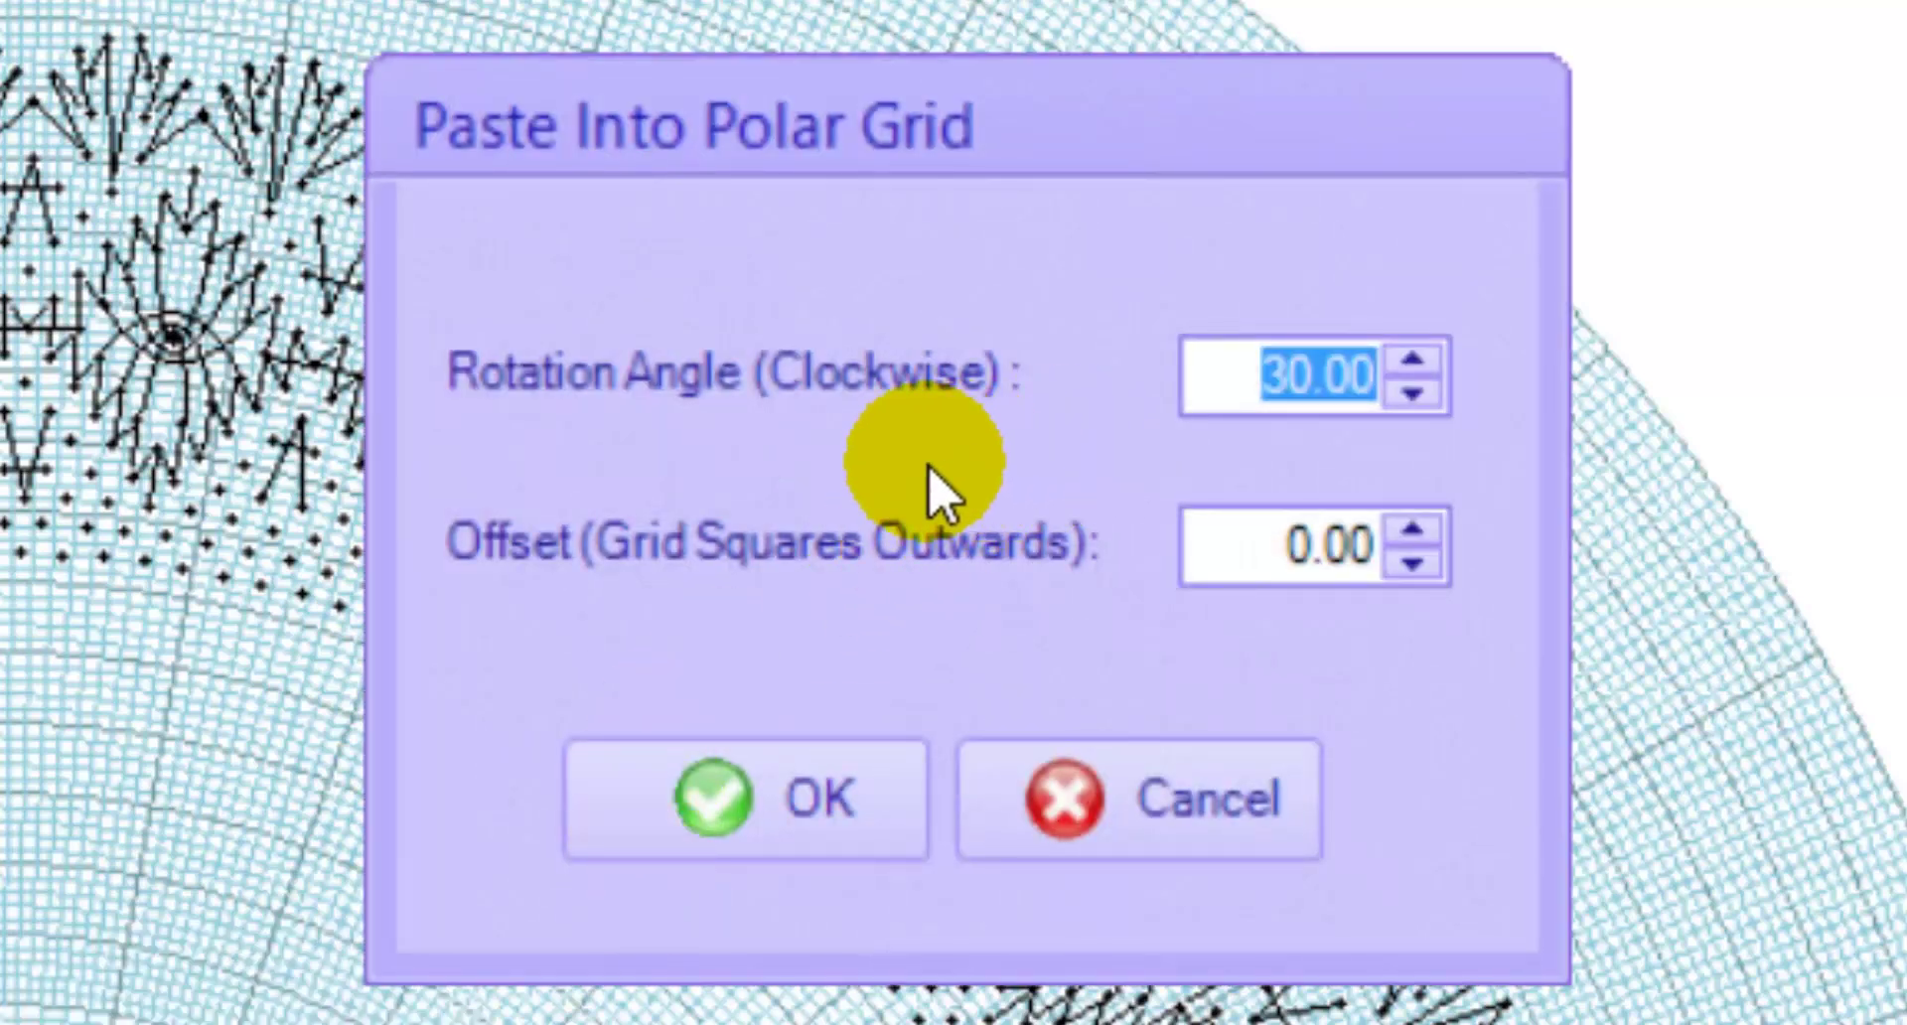
{"action": "type", "text": "216"}
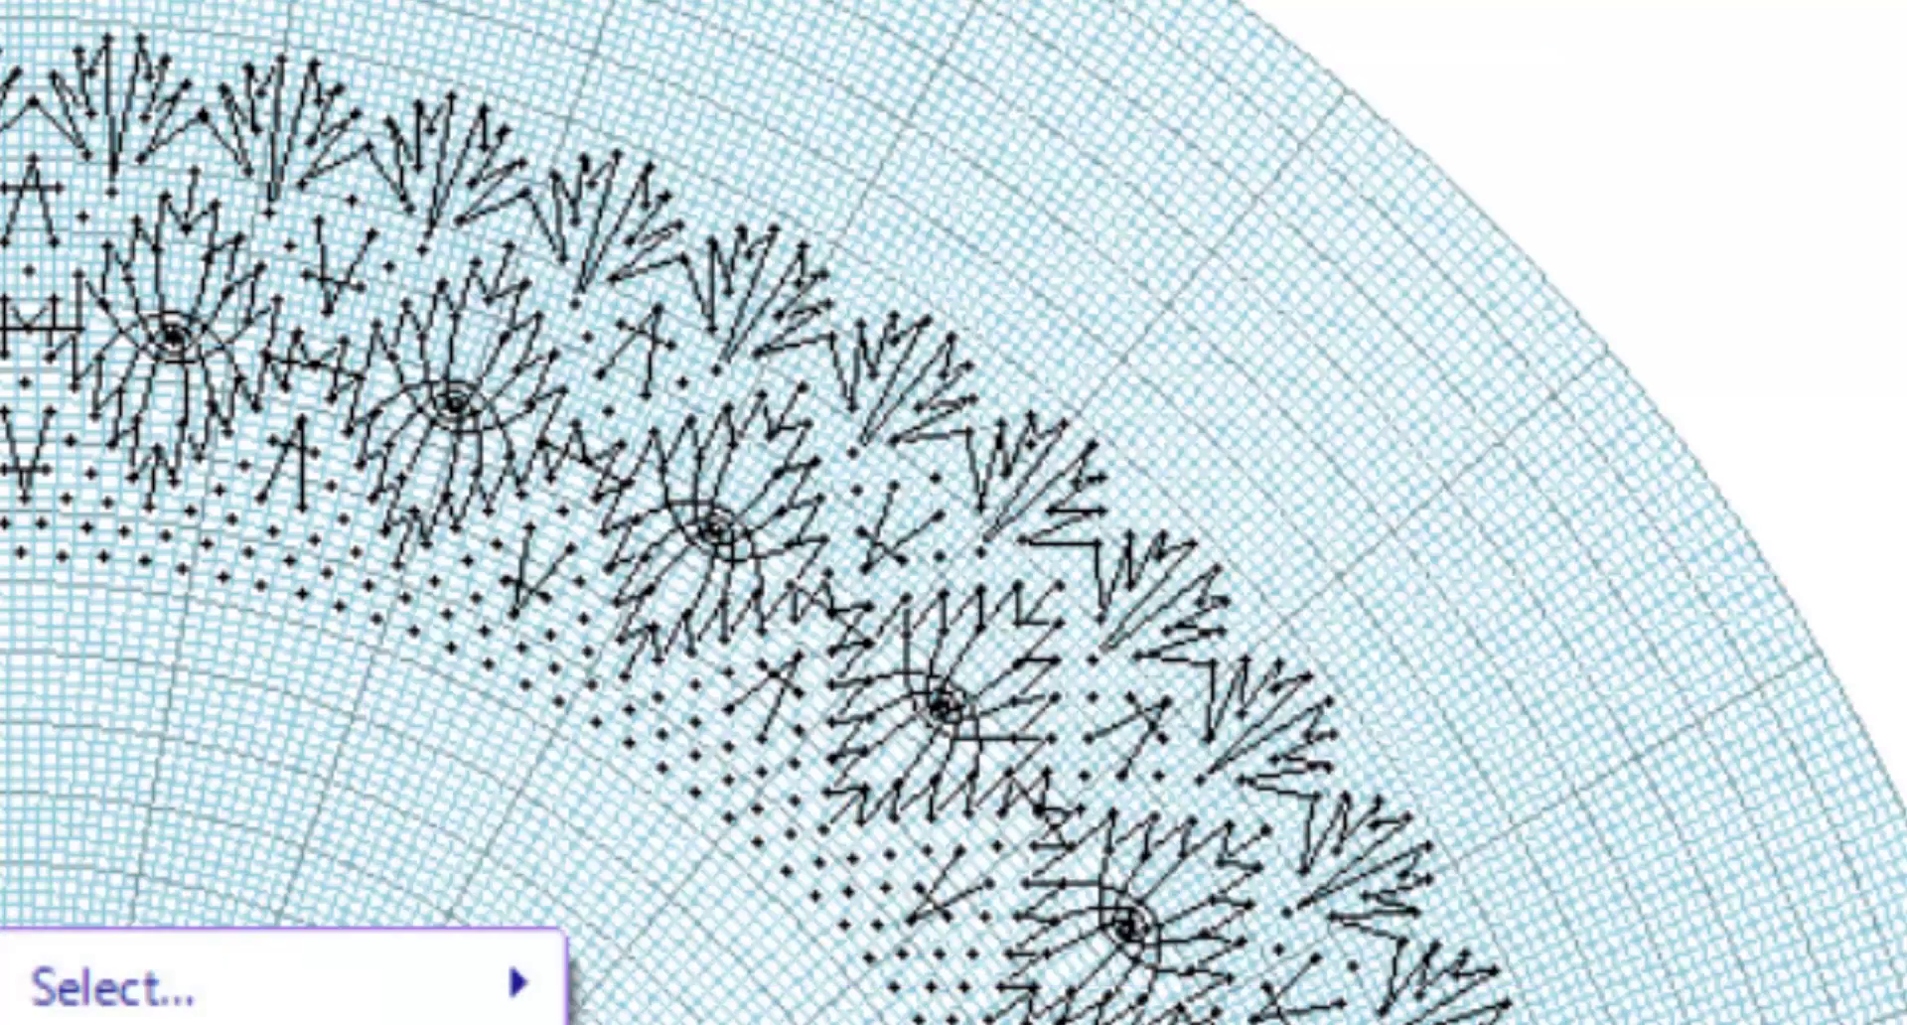
{"action": "left_click", "coordinate": [298, 1021]}
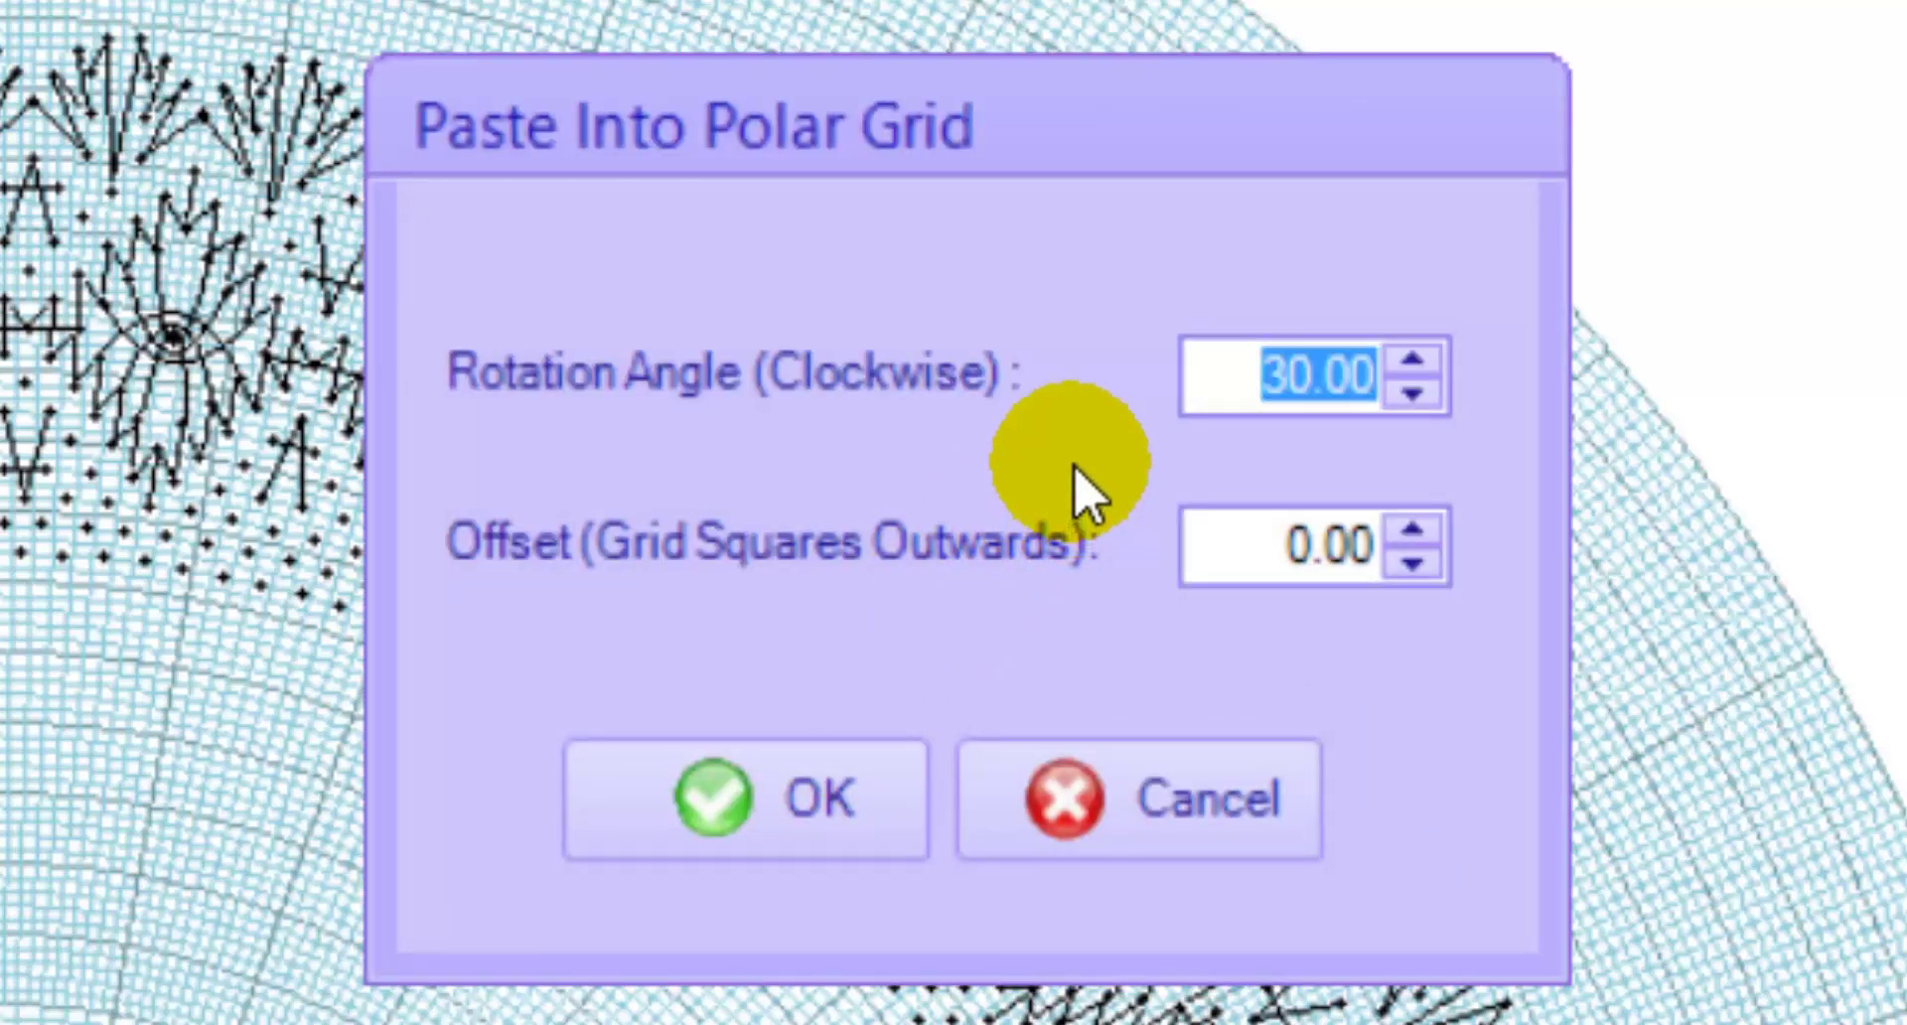
{"action": "type", "text": "288"}
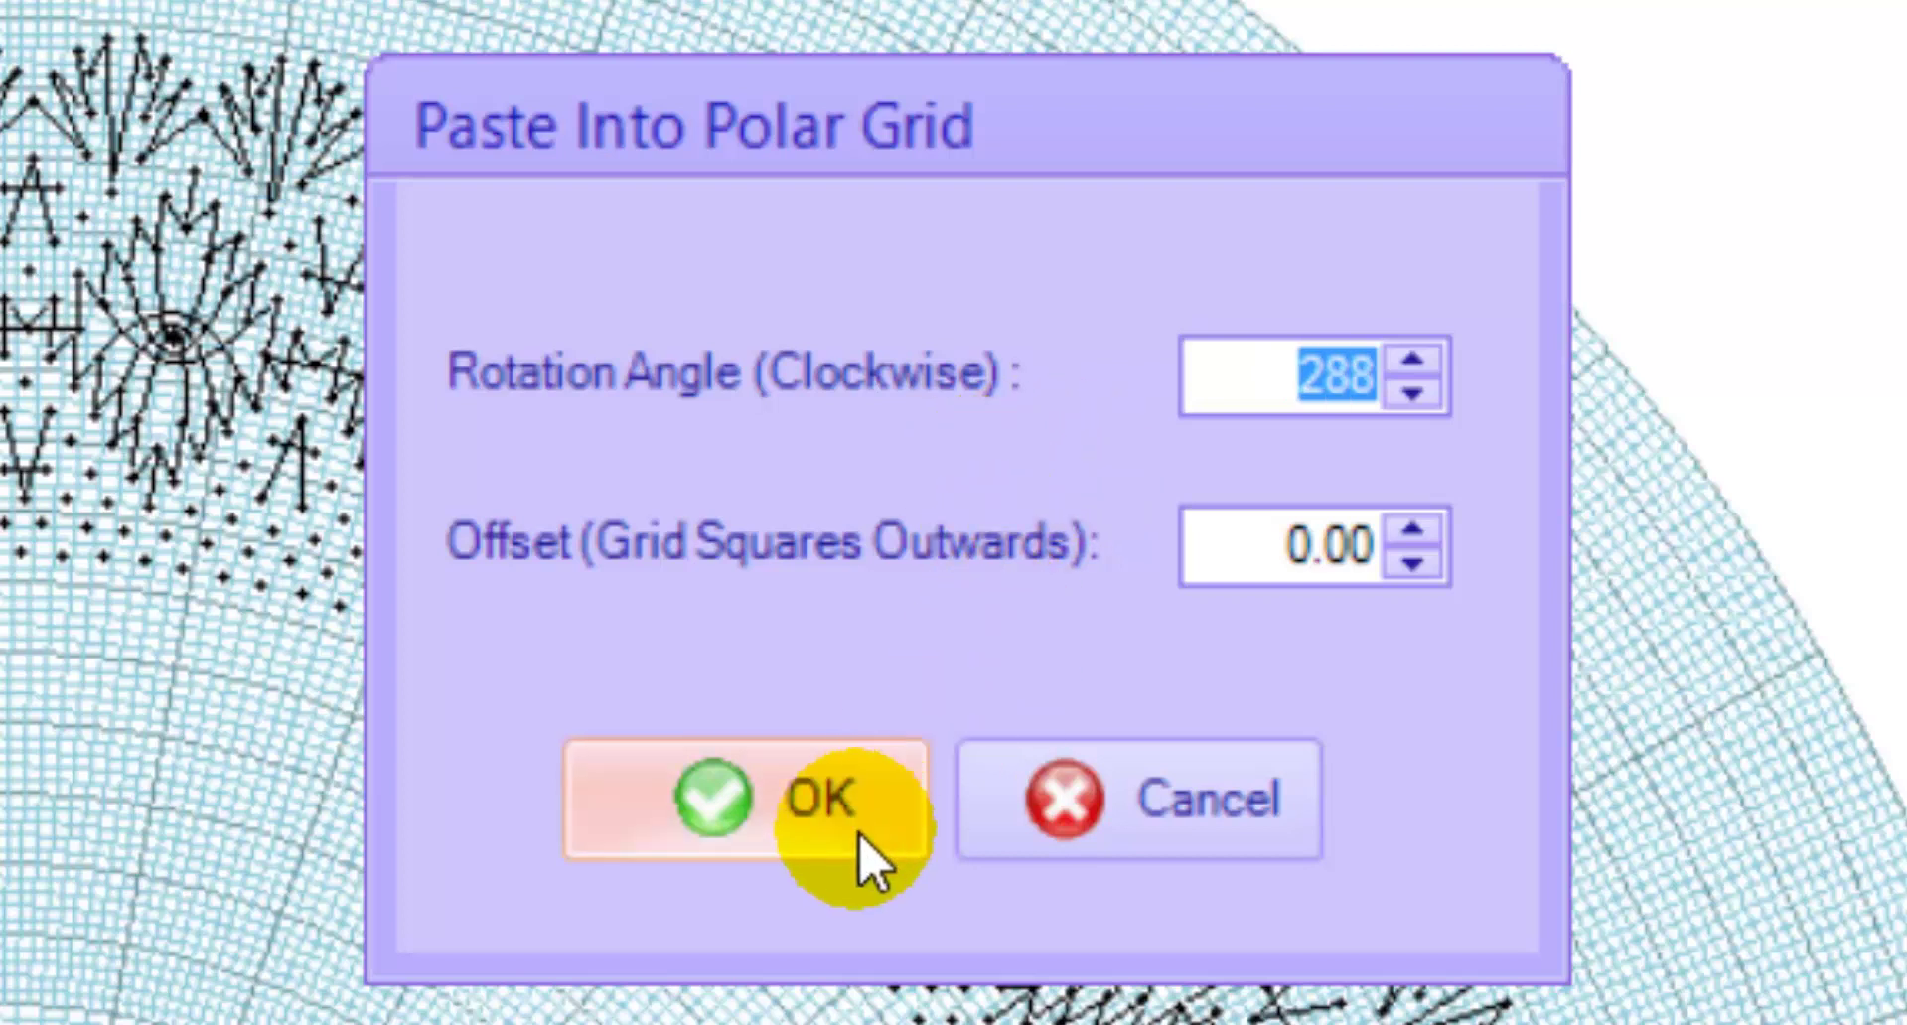
{"action": "left_click", "coordinate": [859, 838]}
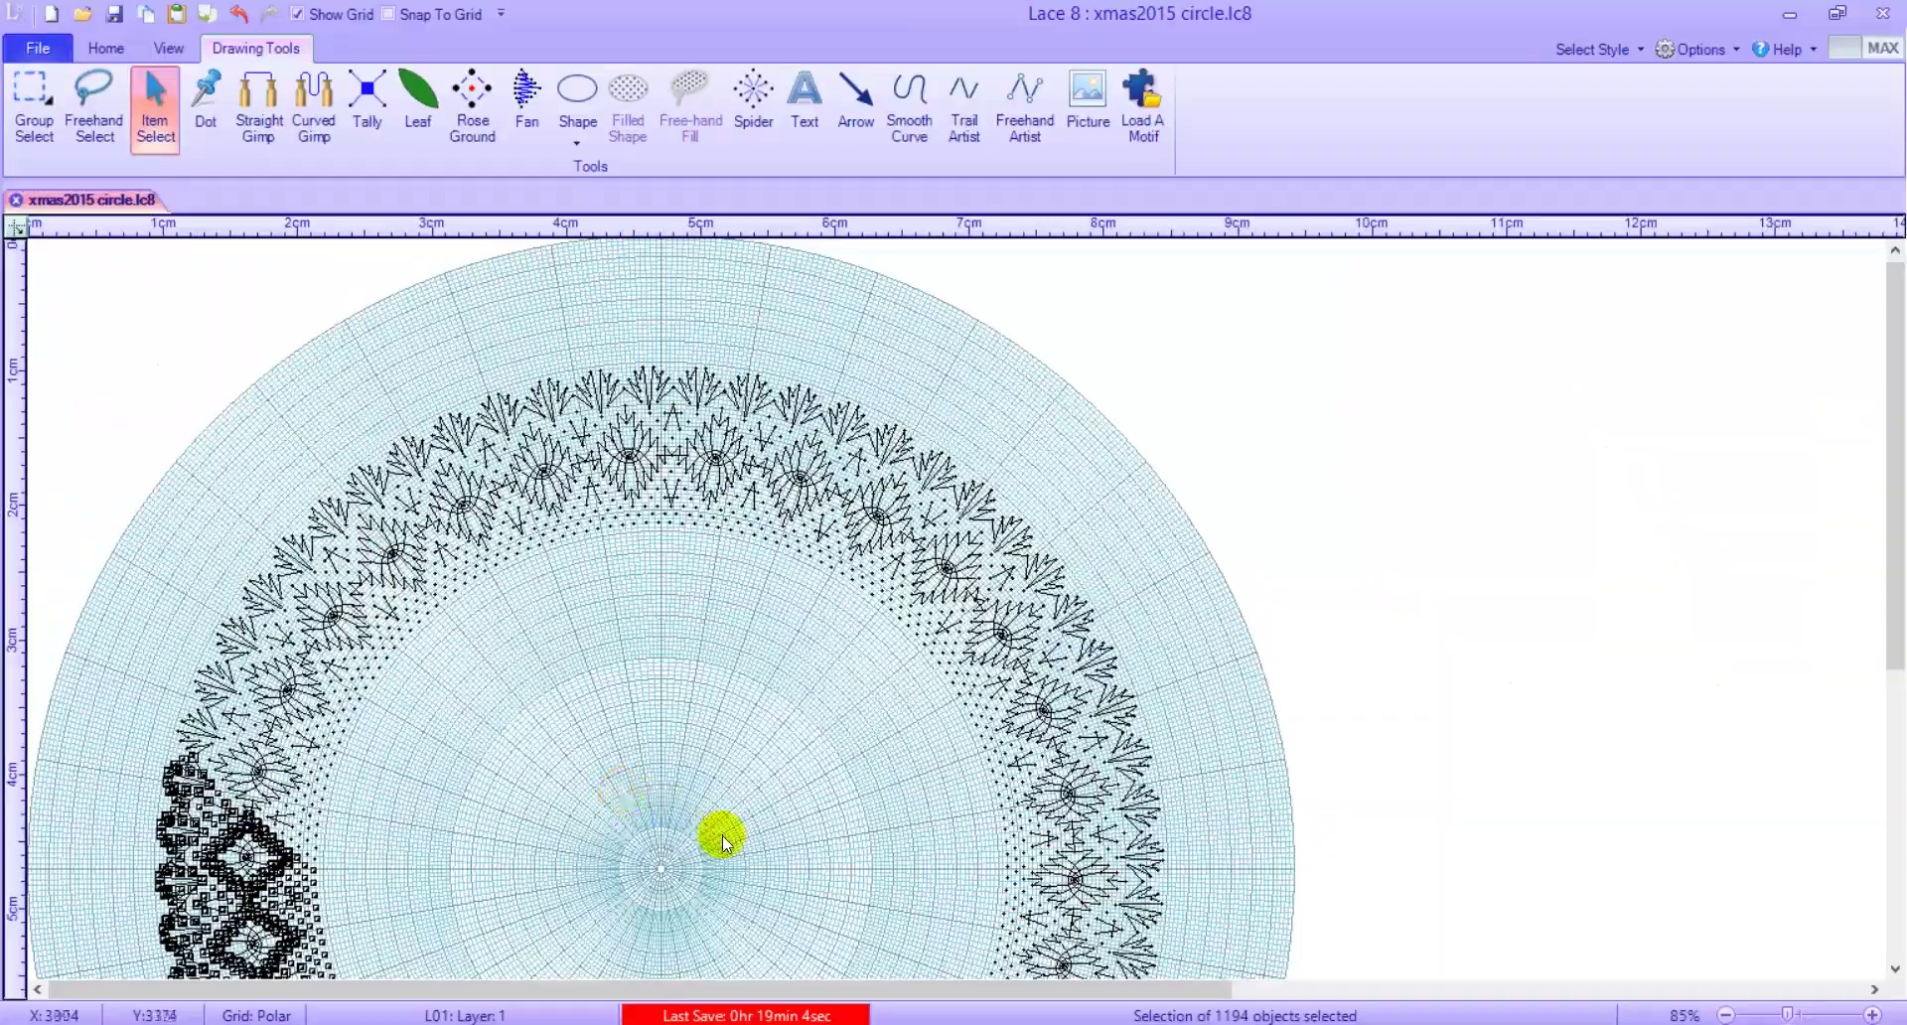
Zoom out to the whole ring, deselect the lace and save xmas2015 circle.lc8
{"action": "scroll", "coordinate": [723, 836], "scroll_direction": "down", "scroll_amount": 5}
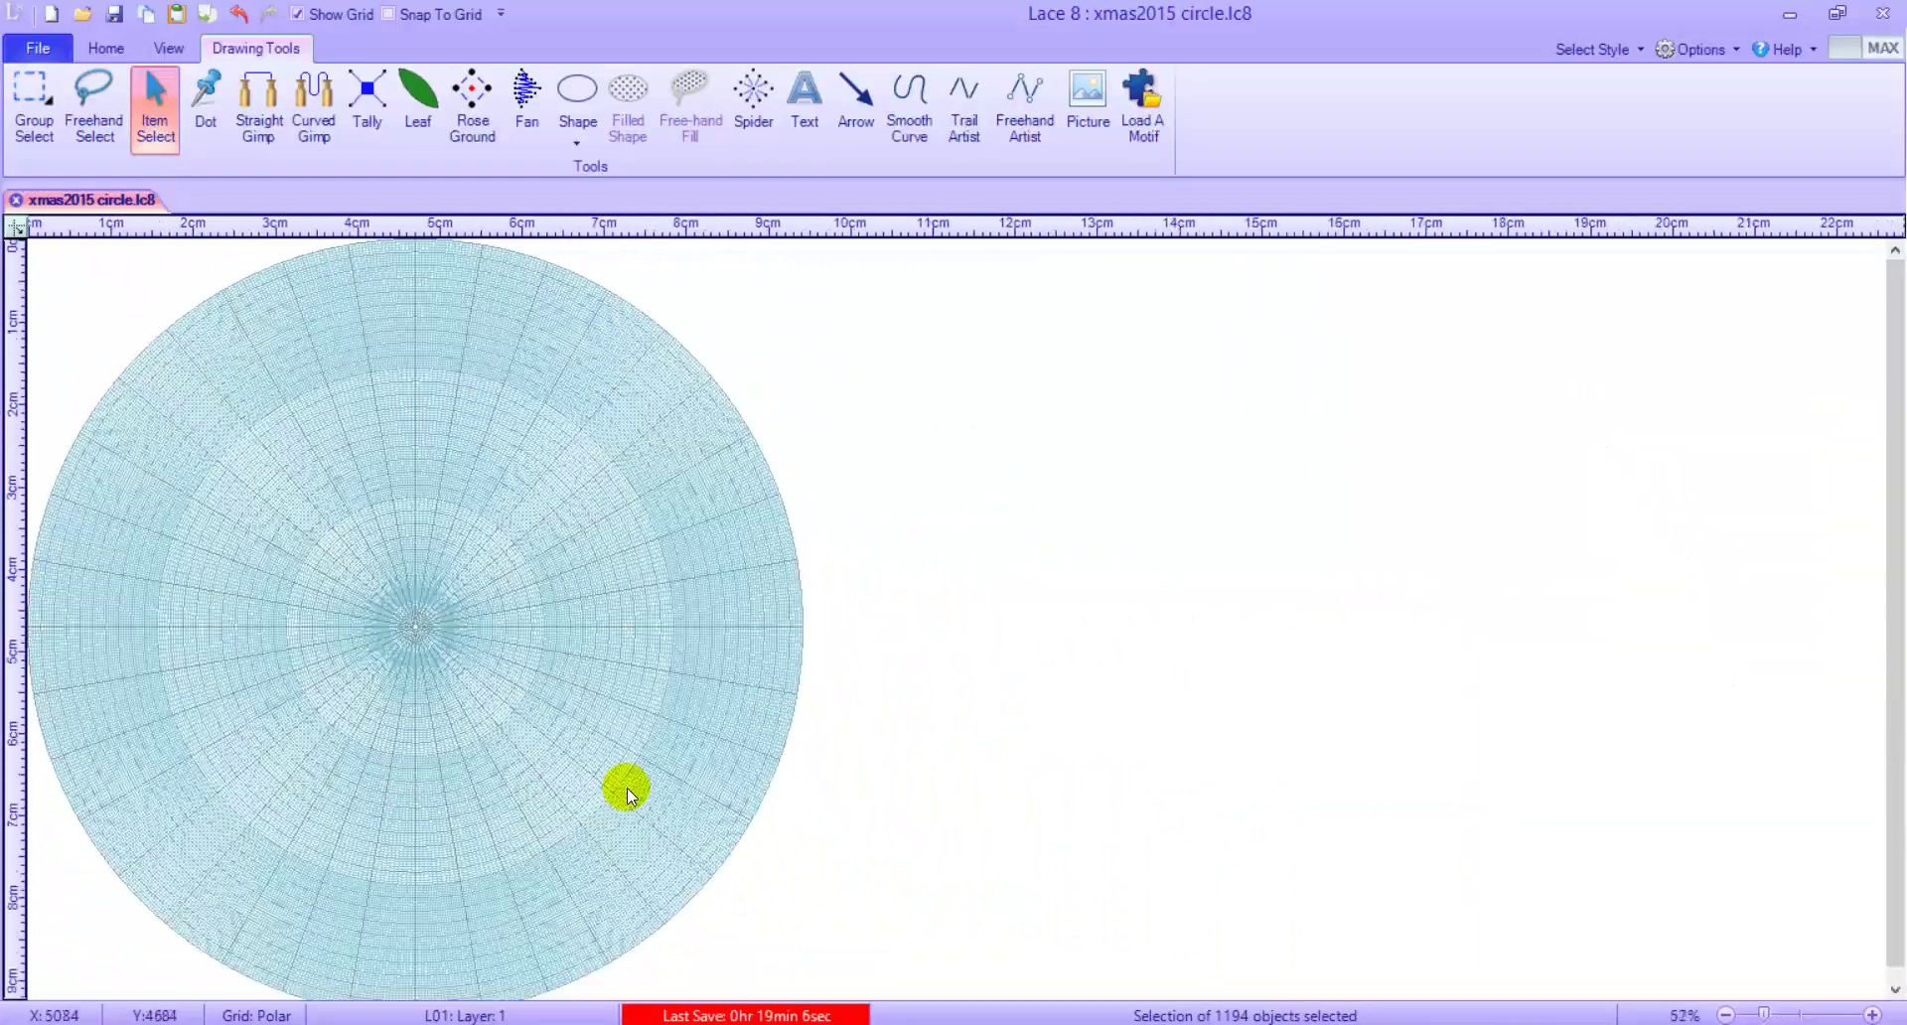
{"action": "left_click", "coordinate": [526, 687]}
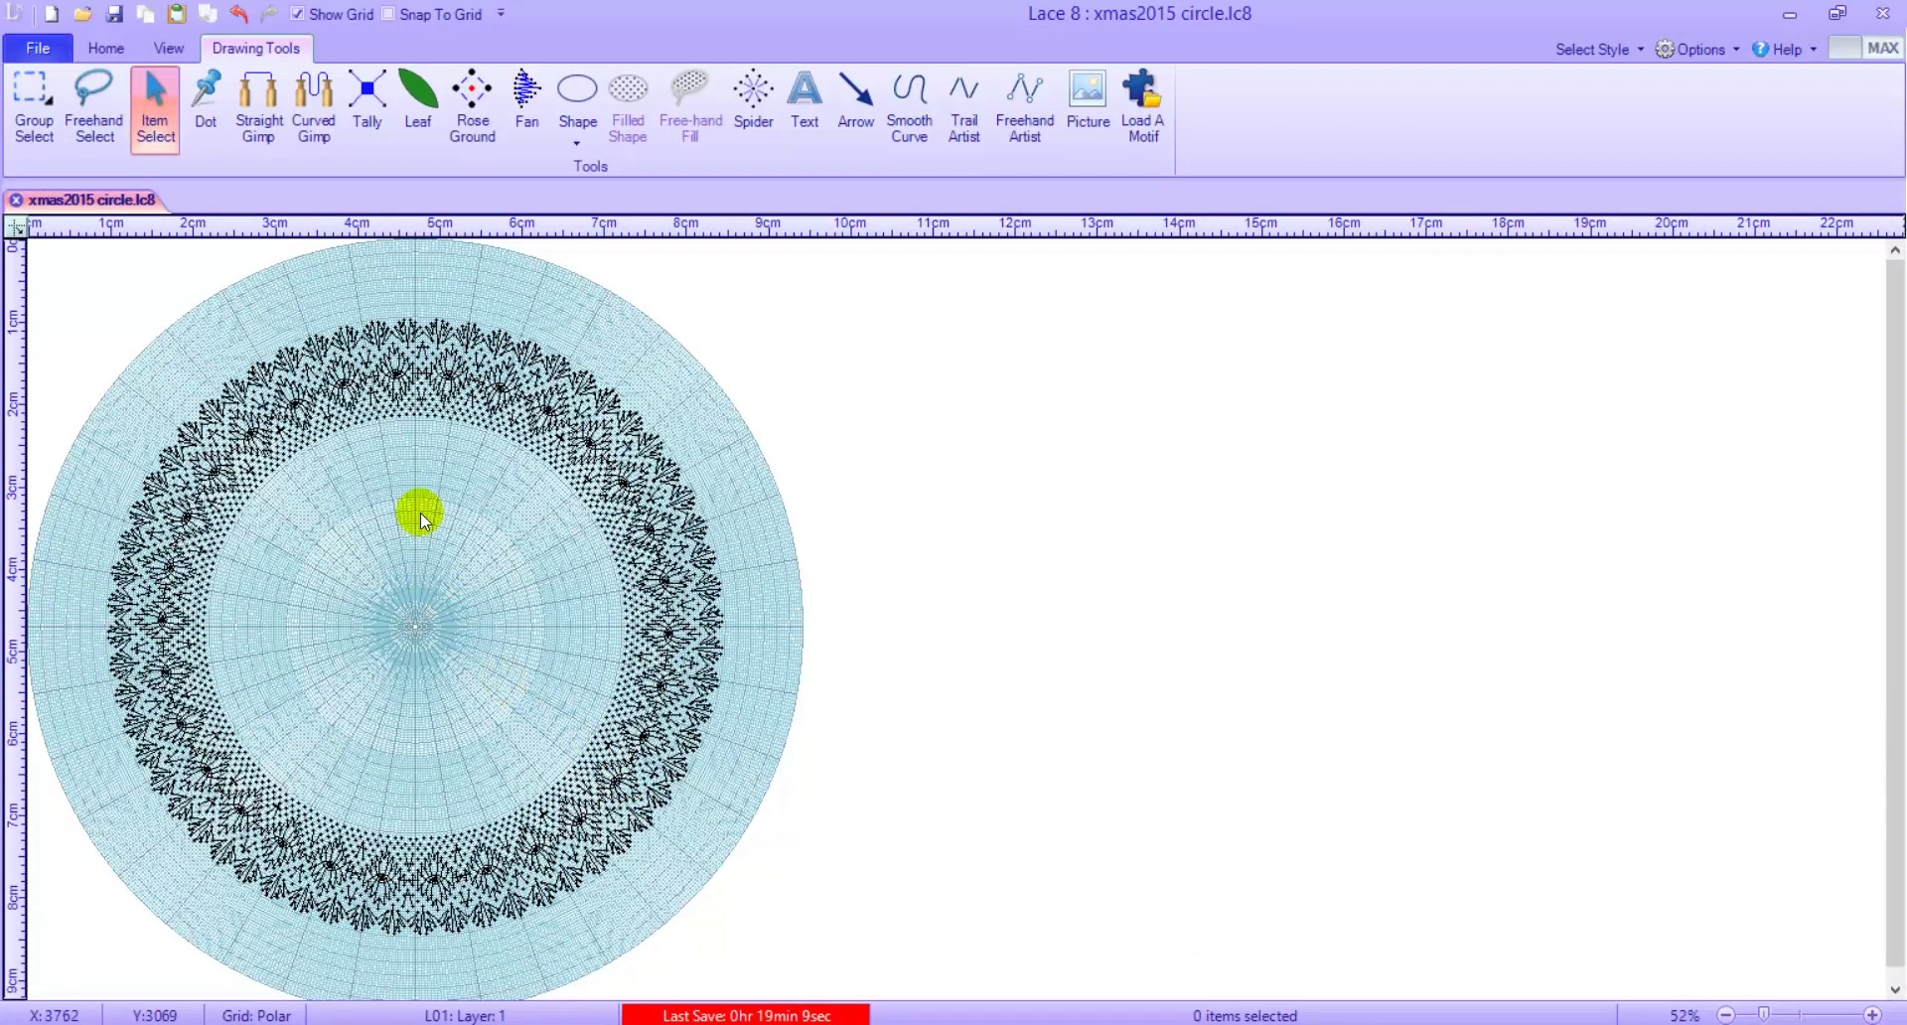
{"action": "left_click", "coordinate": [111, 14]}
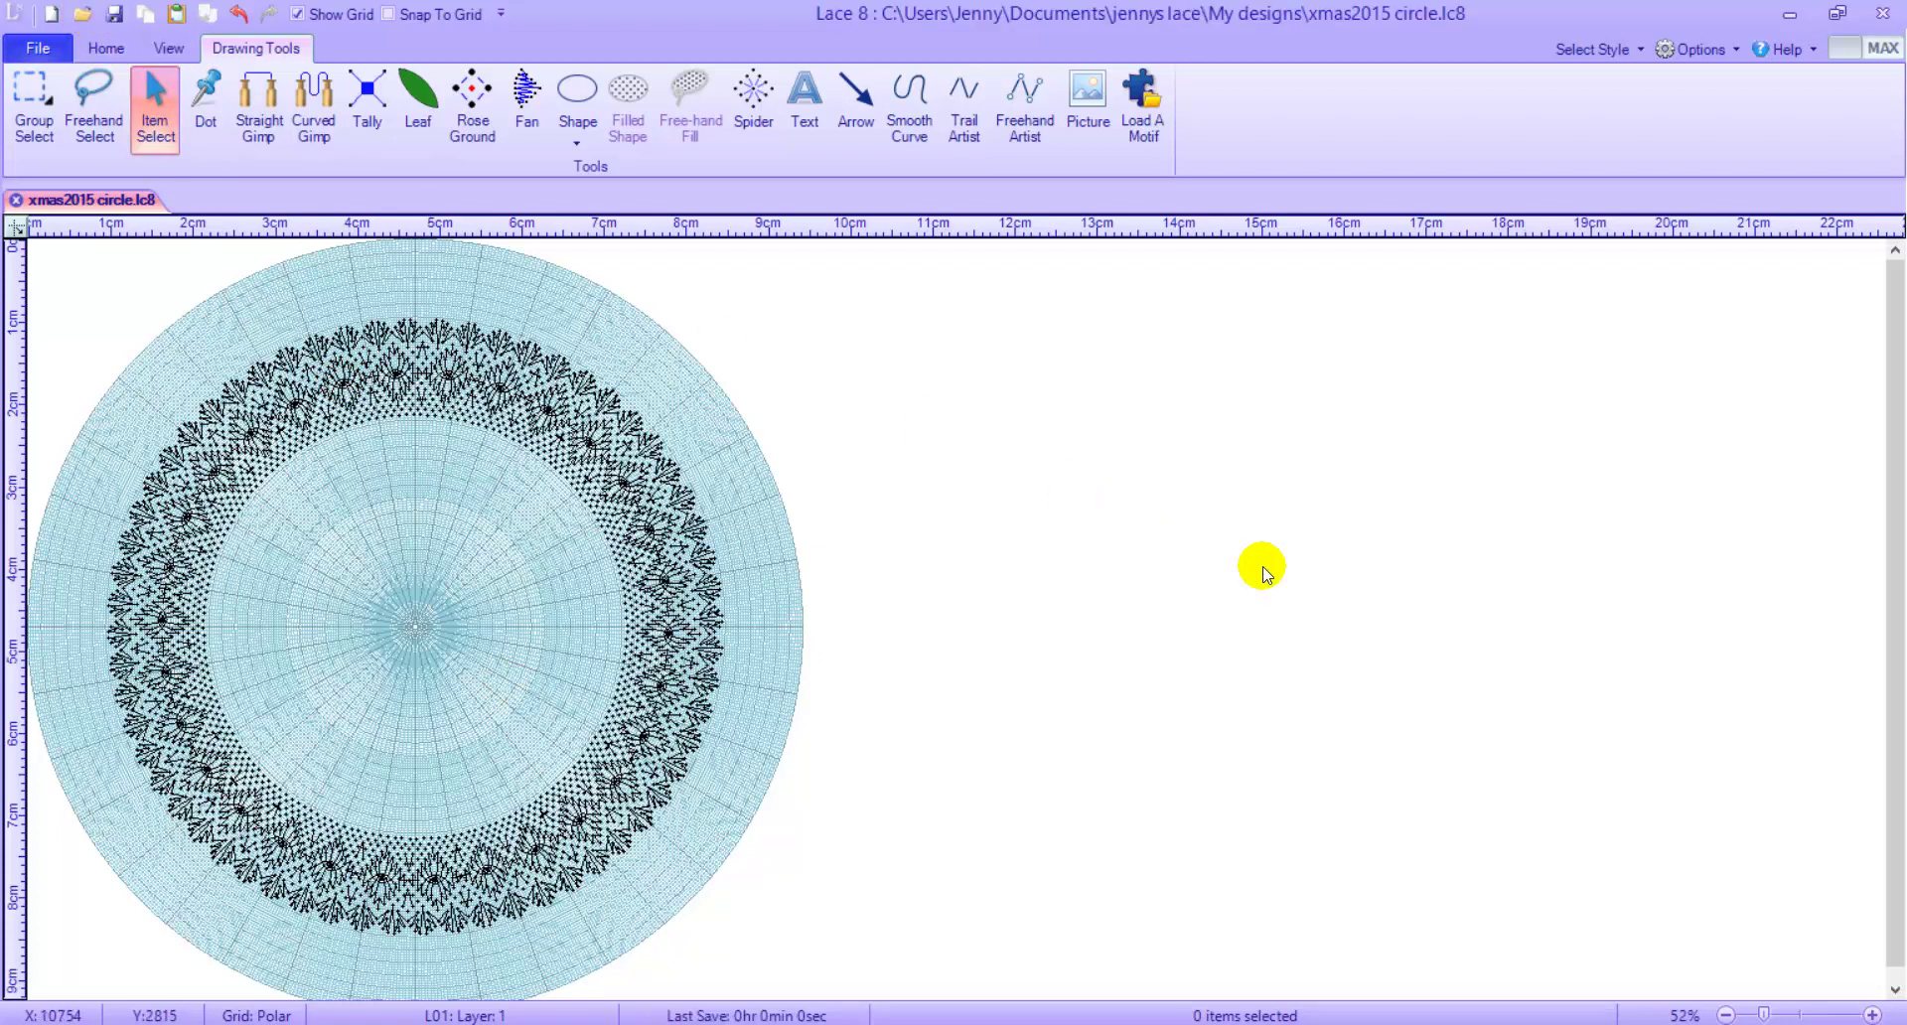